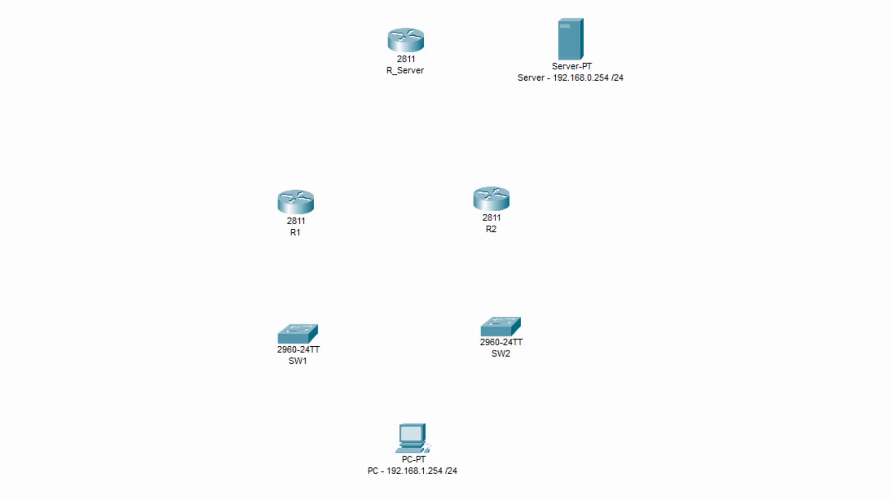
Connect FastEthernet0/0 of R_Server to FastEthernet0 of the server with a copper crossover cable
click(401, 42)
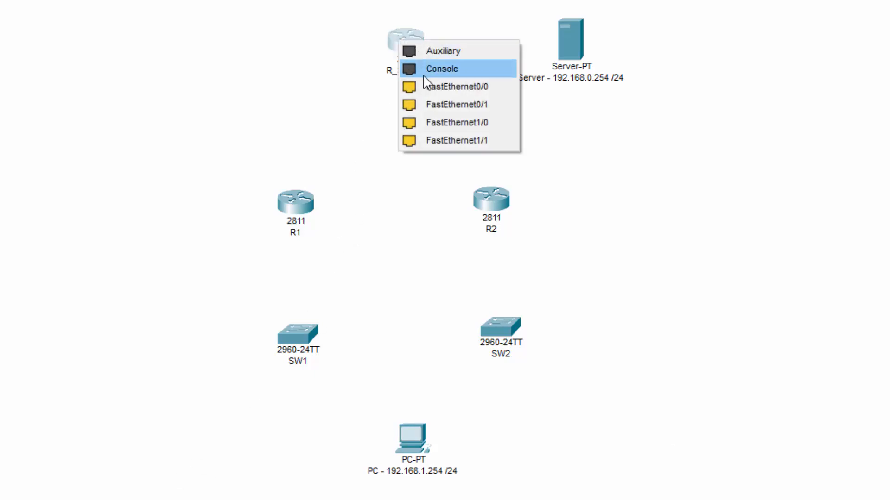
click(437, 92)
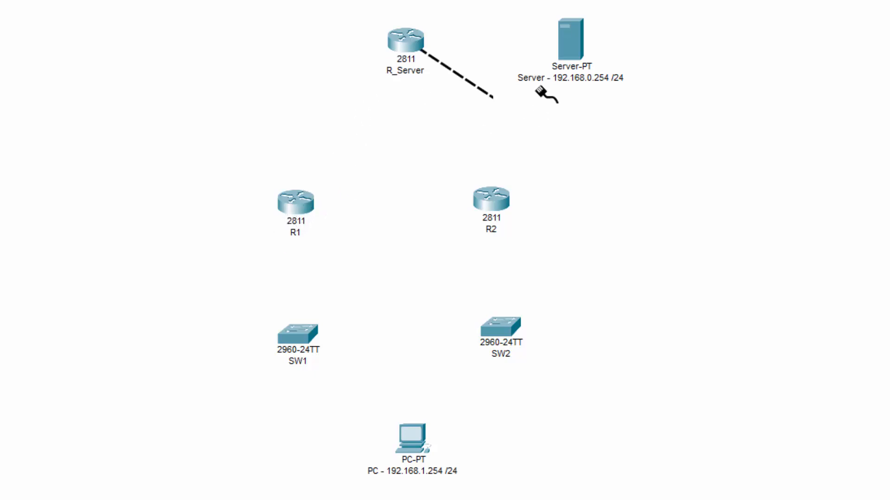
click(576, 53)
click(607, 60)
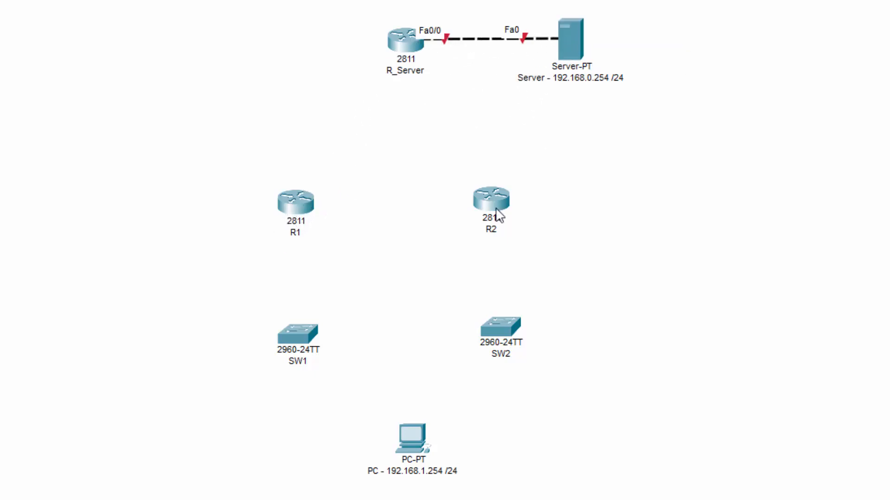
Connect FastEthernet1/0 of R_Server to FastEthernet1/0 of R1 with a crossover cable
click(402, 46)
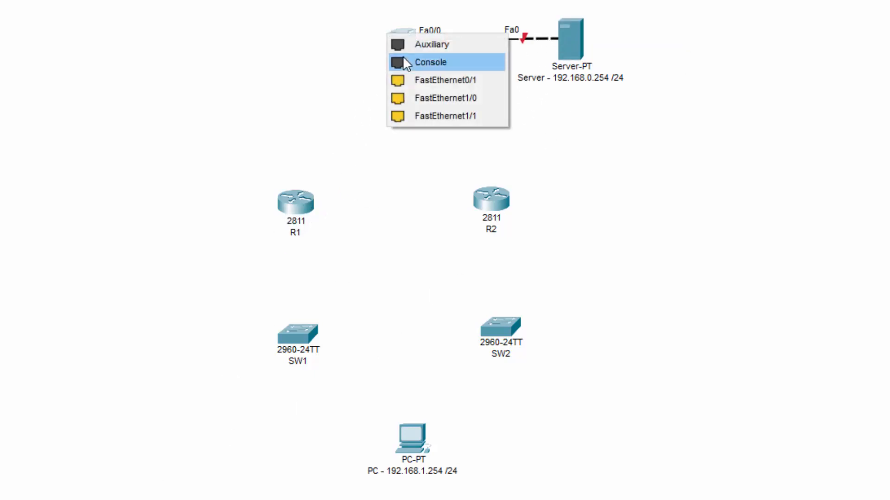
click(434, 87)
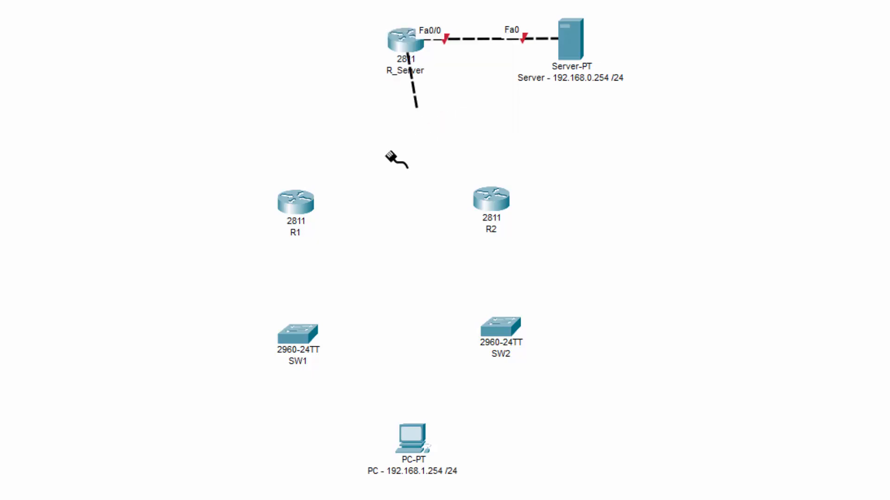
click(299, 217)
click(358, 286)
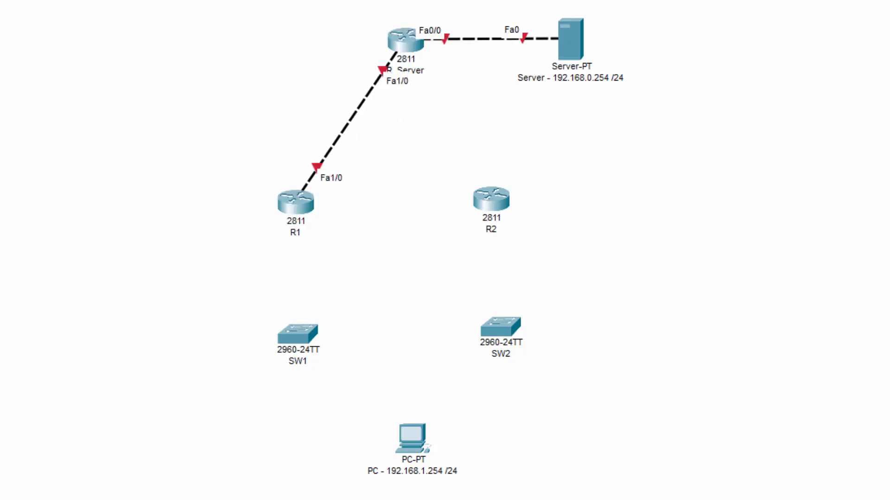
Connect FastEthernet1/1 of R_Server to FastEthernet1/1 of R2 with a crossover cable
click(403, 41)
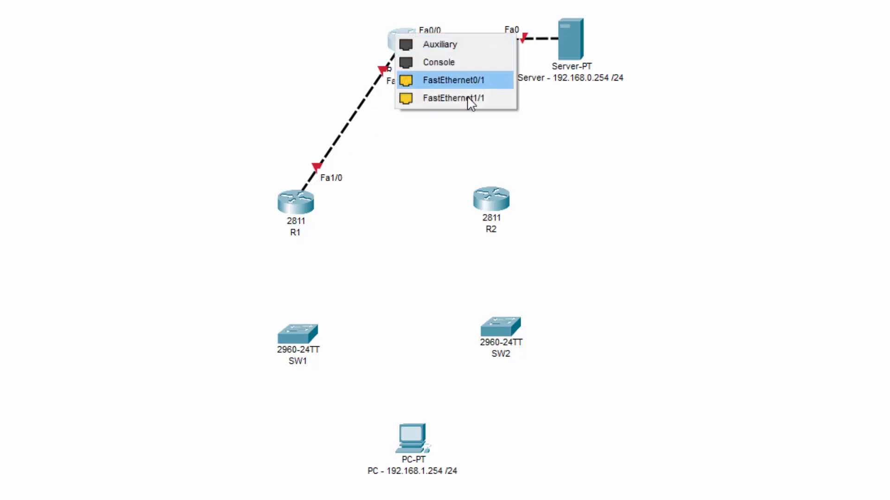
click(482, 95)
click(505, 197)
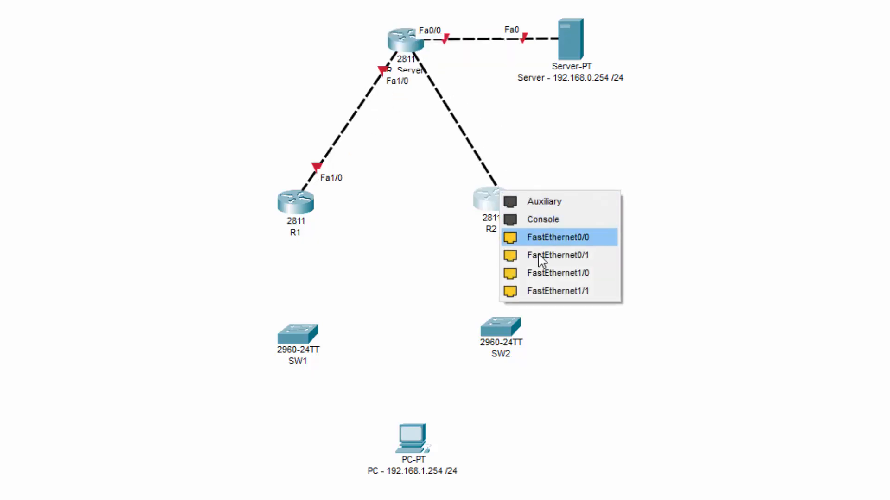
click(555, 291)
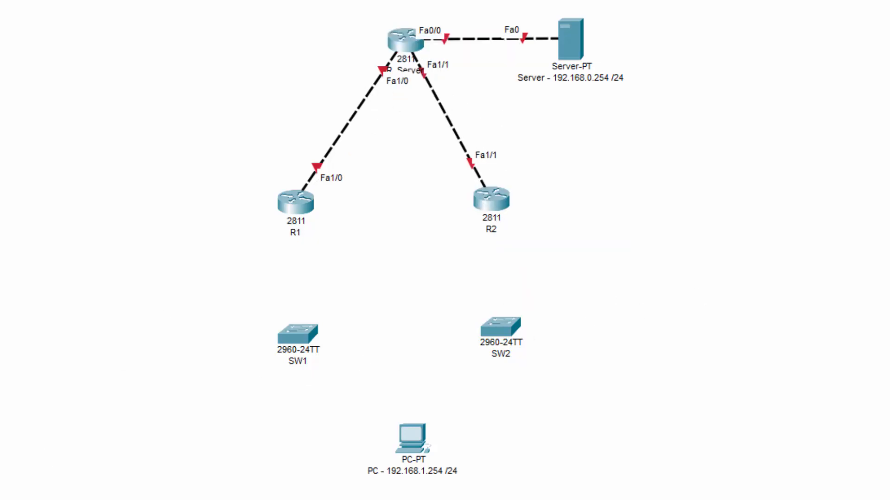
Cable FastEthernet0/0 of R1 to GigabitEthernet0/1 of SW1 using a crossover cable
click(292, 213)
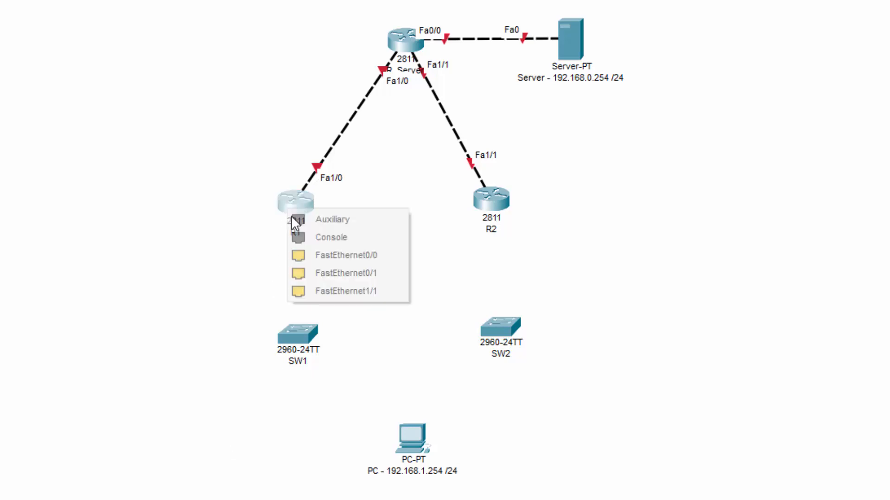
click(340, 258)
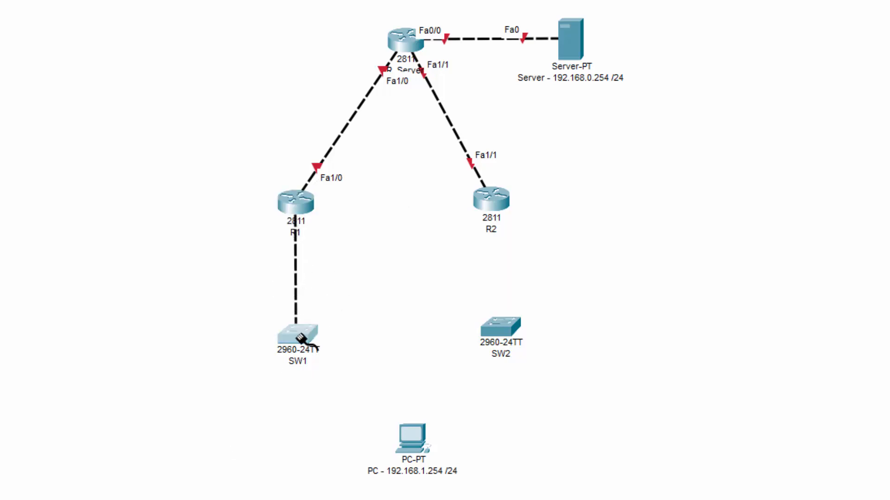
click(298, 334)
click(340, 316)
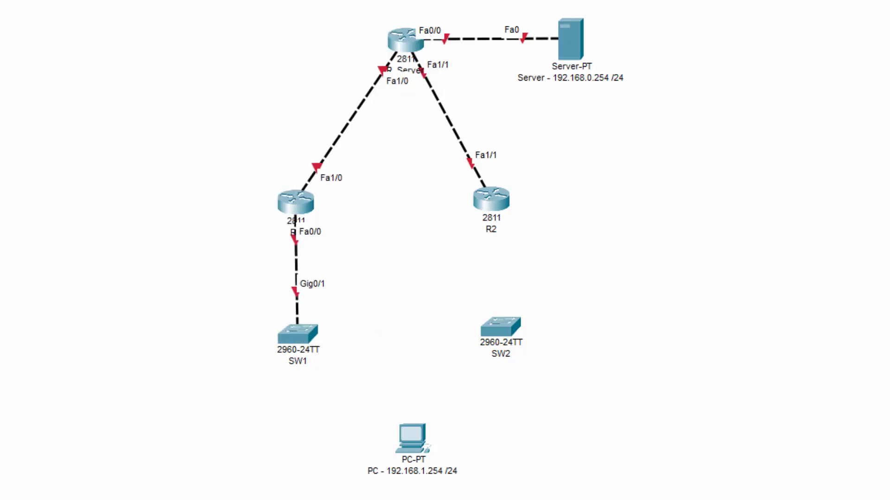
Cable FastEthernet0/0 of R2 to GigabitEthernet0/1 of SW2 using a crossover cable
click(504, 209)
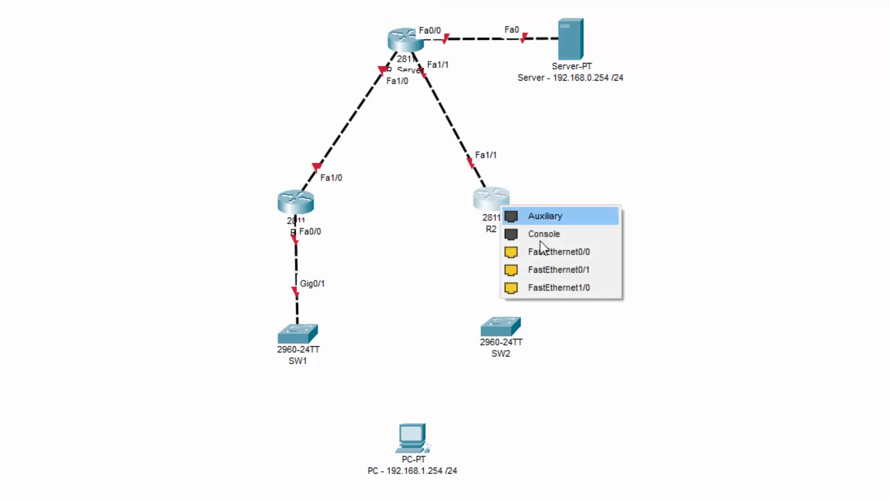
click(588, 261)
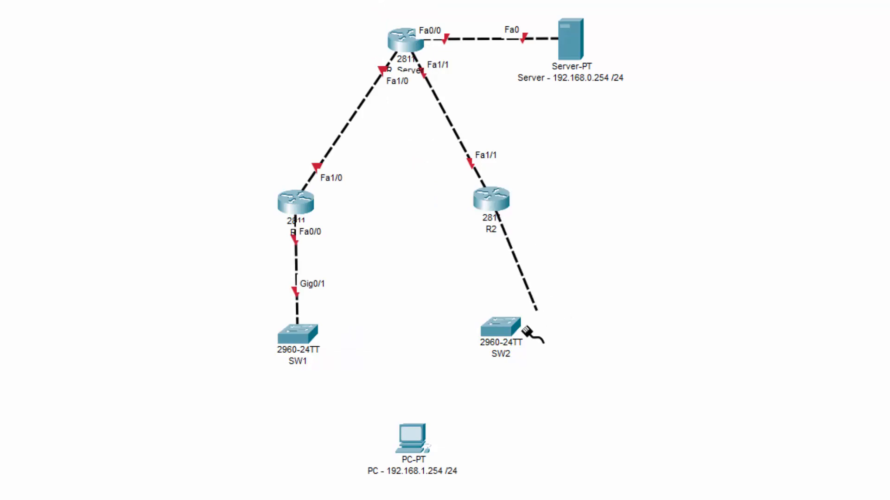
click(504, 330)
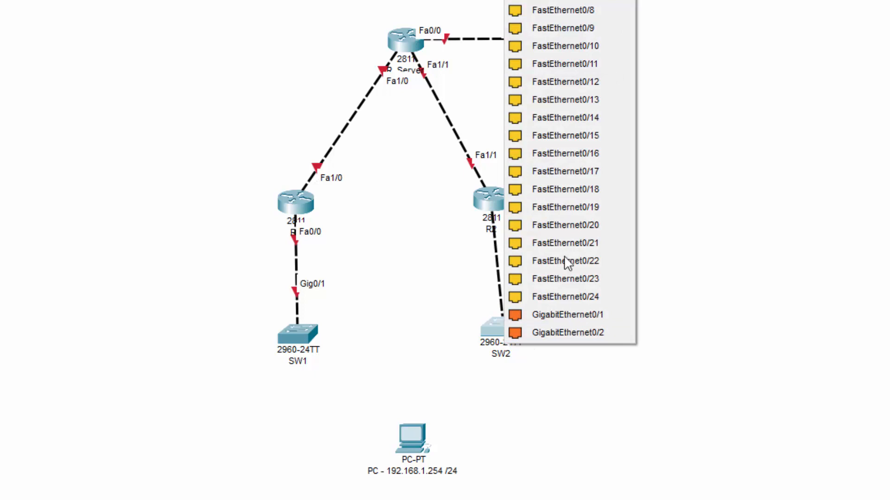
click(579, 313)
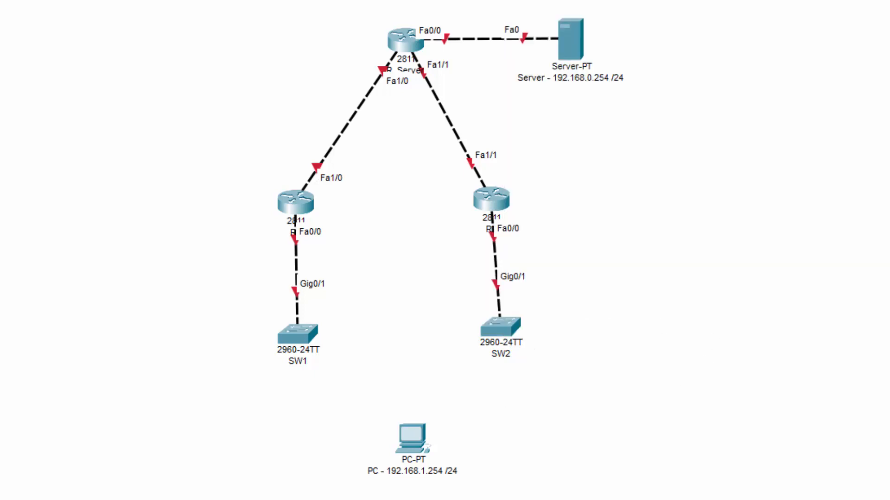
Link SW1 and SW2 through their GigabitEthernet0/2 ports with a crossover cable and align SW2 level with SW1
click(302, 335)
click(392, 316)
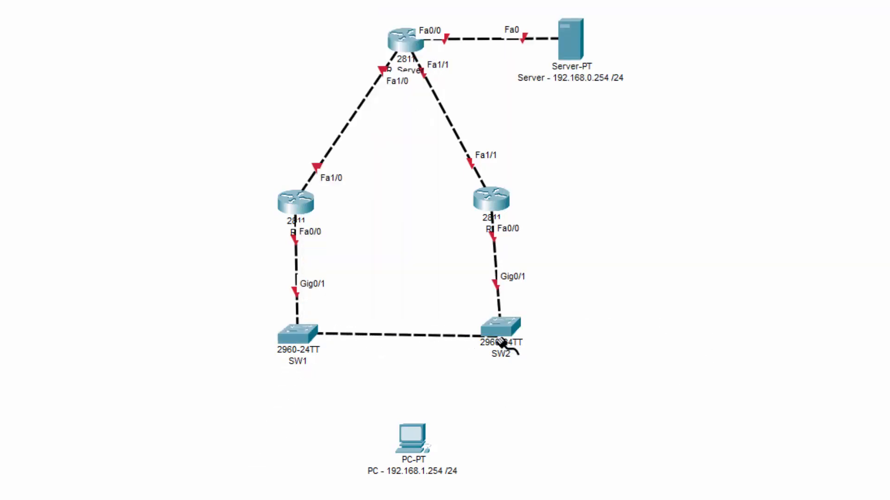
click(500, 342)
click(569, 318)
drag(488, 342, 493, 348)
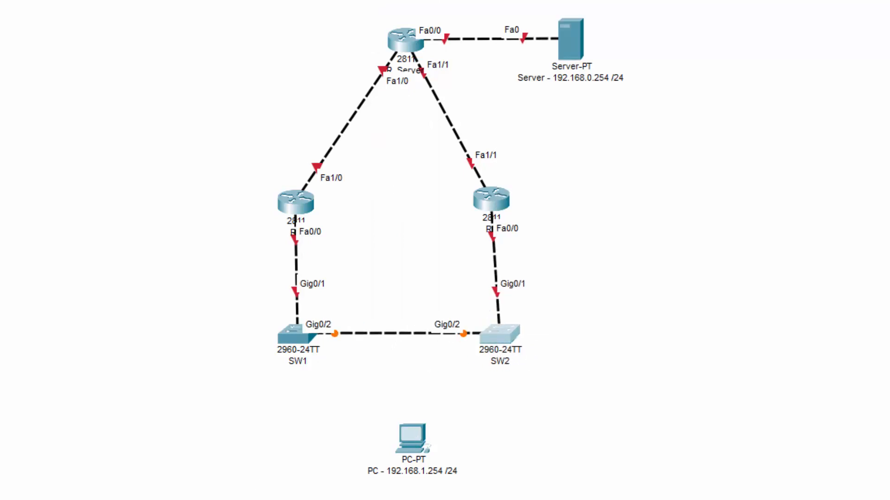
Connect FastEthernet0/1 of SW1 to FastEthernet0 of the PC with a straight-through cable
click(295, 336)
click(349, 5)
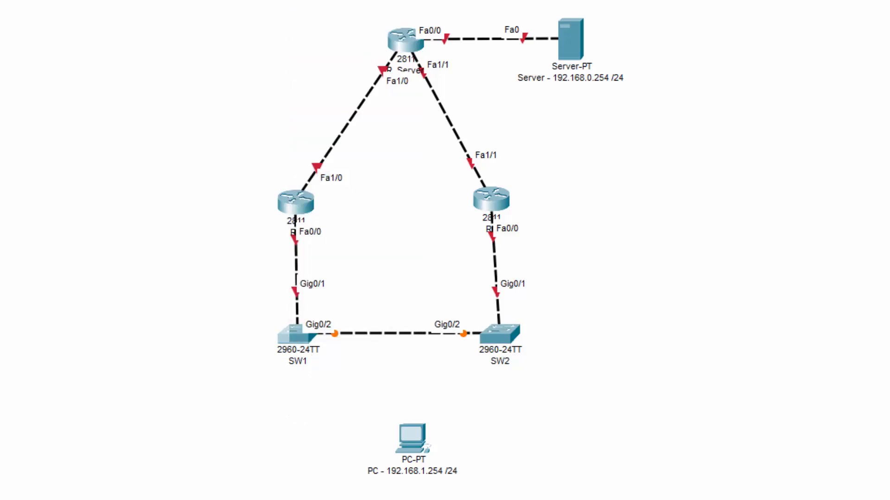
click(414, 439)
click(435, 499)
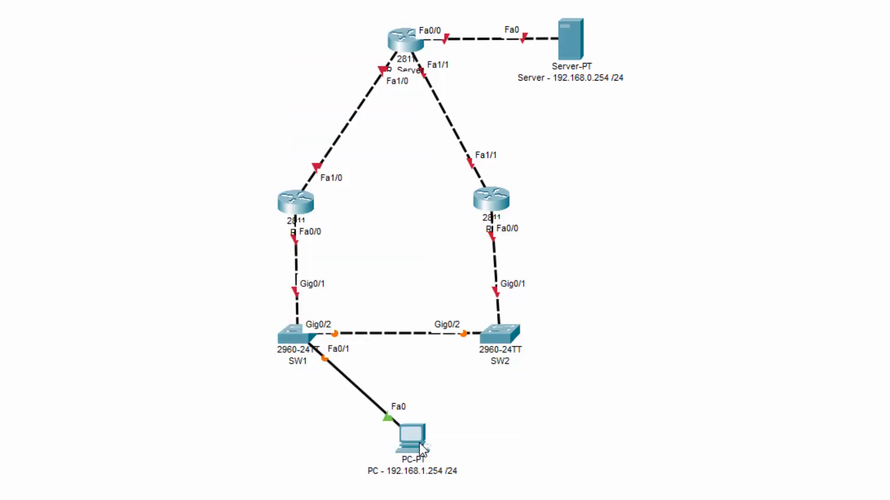
Tidy the topology by slightly repositioning the PC, R2 and R_Server
drag(420, 442, 398, 452)
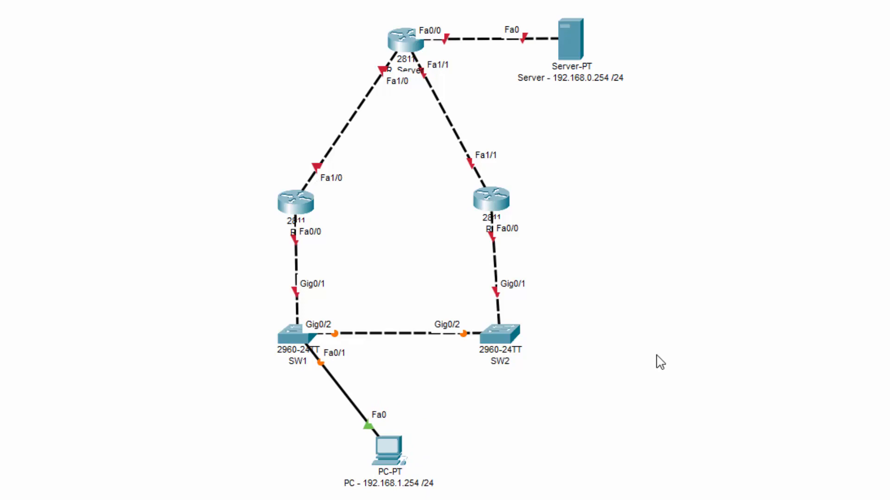
mouse_move(501, 200)
mouse_down()
mouse_move(522, 194)
mouse_move(505, 196)
mouse_up()
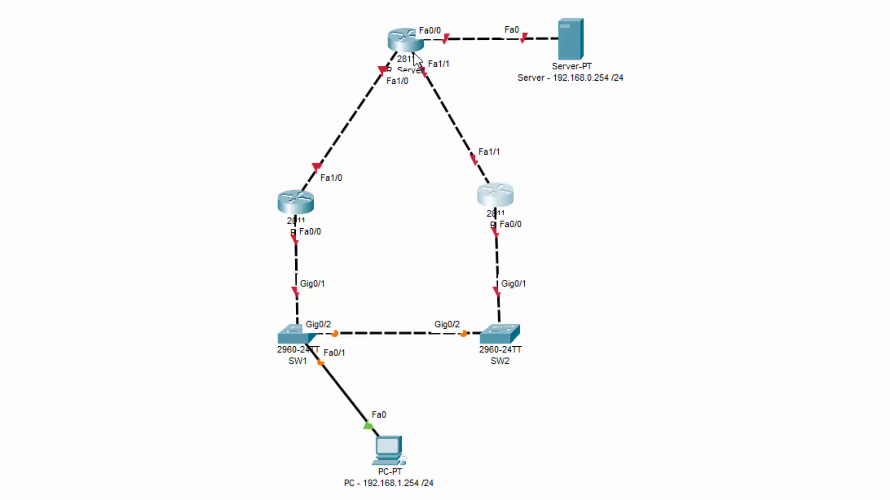
drag(407, 42, 394, 44)
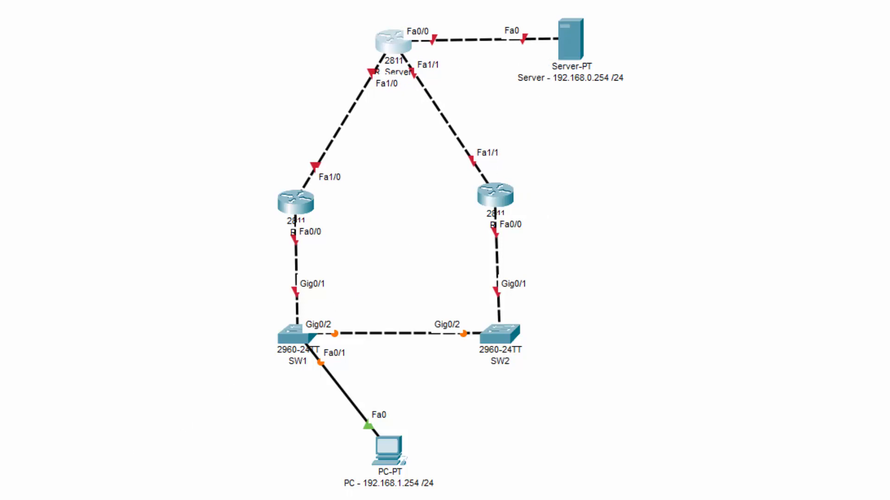
Place the network labels 192.168.0.0 /24, 10.0.0.0/30, 20.0.0.0 /30 and 192.168.1.0 /24 beside the server, R1, R2 and switch links
drag(2, 463, 457, 22)
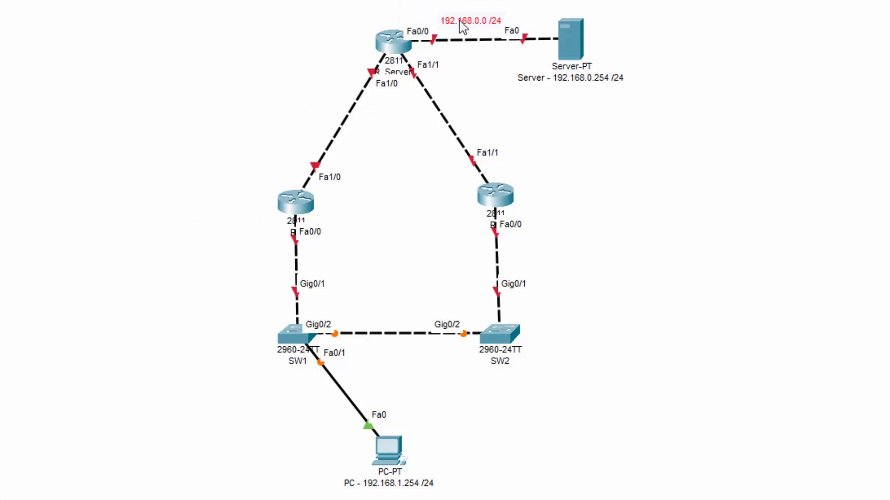
click(691, 218)
drag(2, 459, 303, 124)
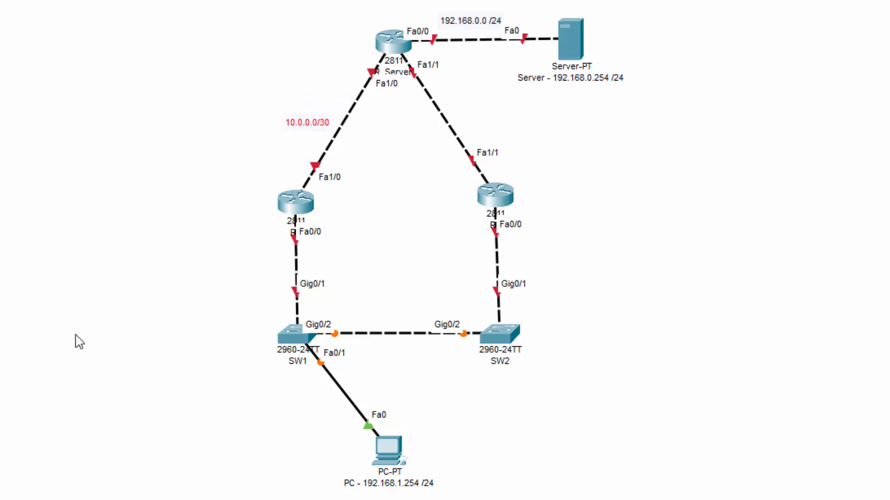
drag(2, 459, 486, 123)
click(718, 285)
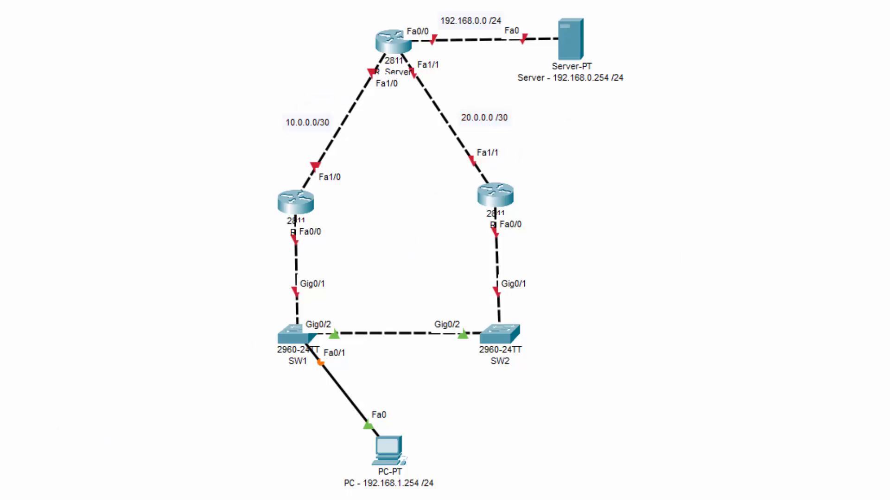
drag(3, 459, 401, 321)
click(716, 326)
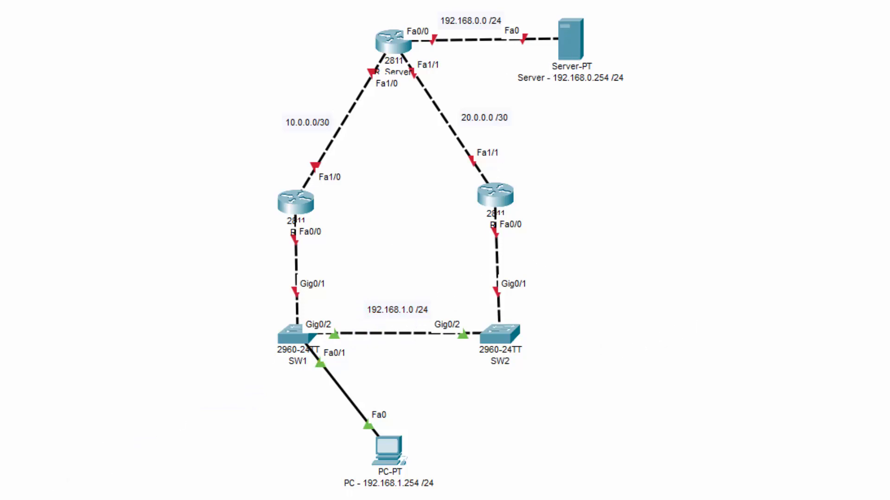
Place .1 labels beside R_Server's three interfaces and .2 labels beside R1's Fa1/0 and R2's Fa1/1
drag(192, 408, 426, 21)
drag(149, 432, 349, 62)
drag(252, 367, 453, 69)
drag(175, 473, 278, 168)
drag(253, 475, 515, 170)
click(721, 218)
Add the address notes 192.168.1.2 beside R1's Fa0/0 and 192.168.1.3 beside R2's Fa0/0
click(331, 228)
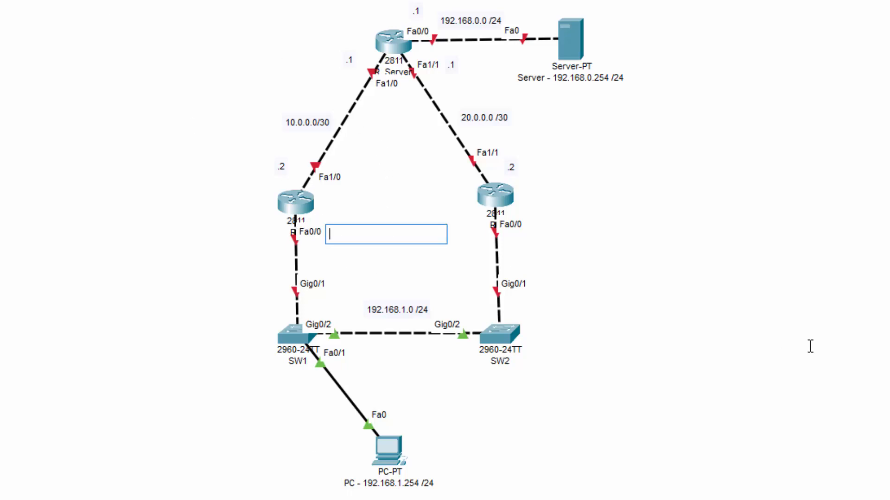
text(192.168.1.2)
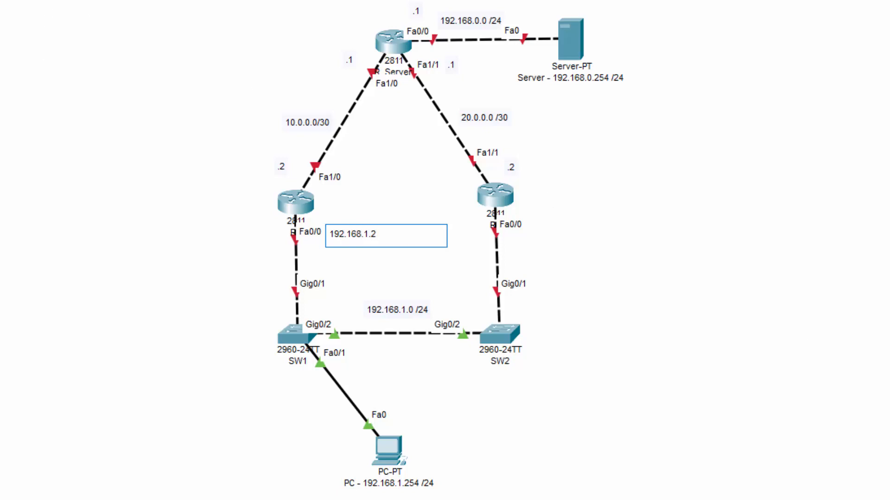
click(263, 68)
click(531, 230)
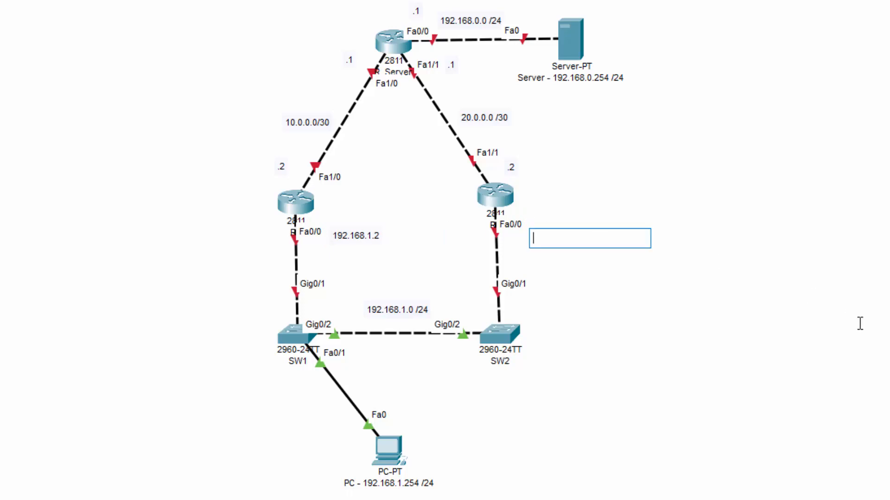
text(192.168.1.3)
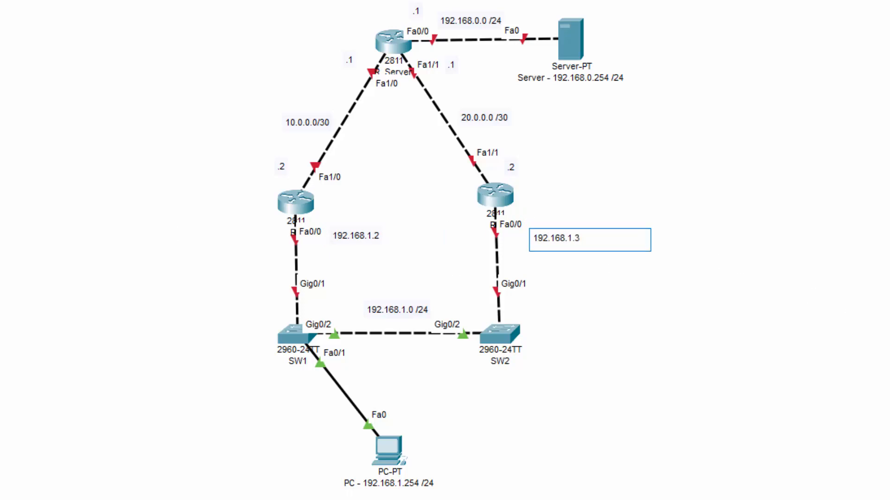
click(248, 165)
Move the 192.168.1.2 note to the outer side of R1's link and raise the 192.168.1.3 note level with R2's Fa0/0
drag(381, 241, 268, 241)
drag(556, 242, 553, 231)
click(826, 238)
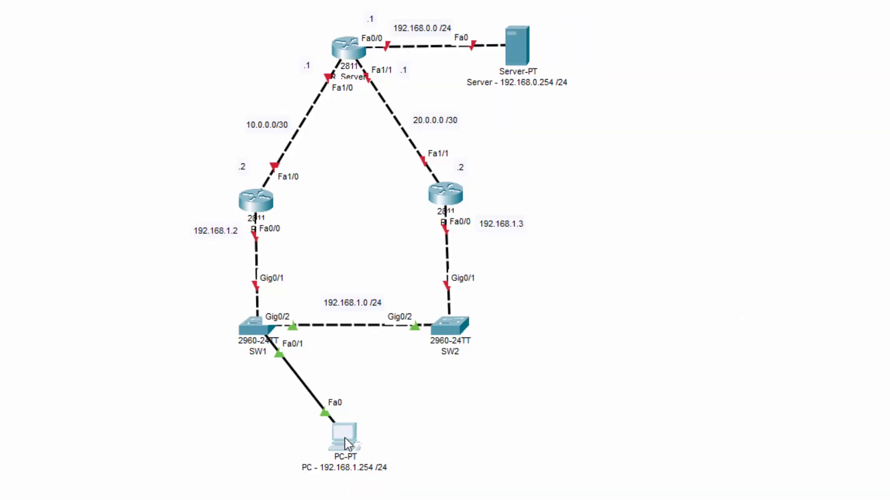
Give the PC the static IP address 192.168.1.254 with subnet mask 255.255.255.0
click(346, 440)
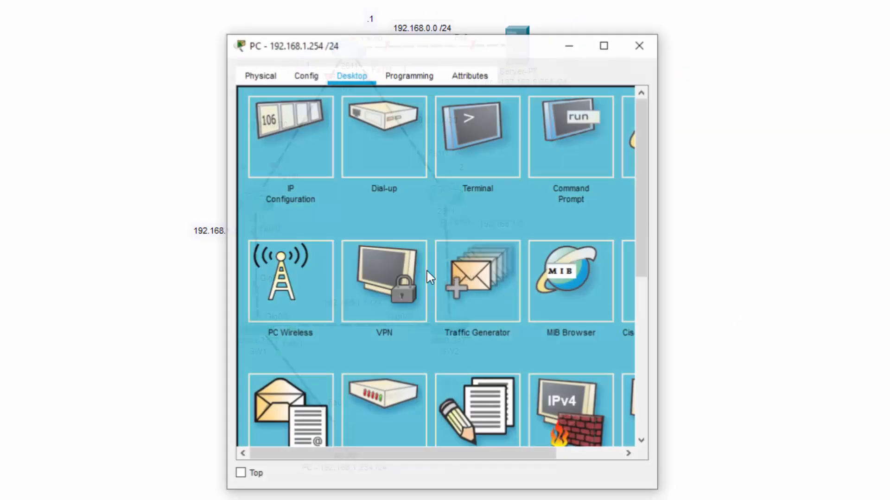
click(272, 142)
click(394, 182)
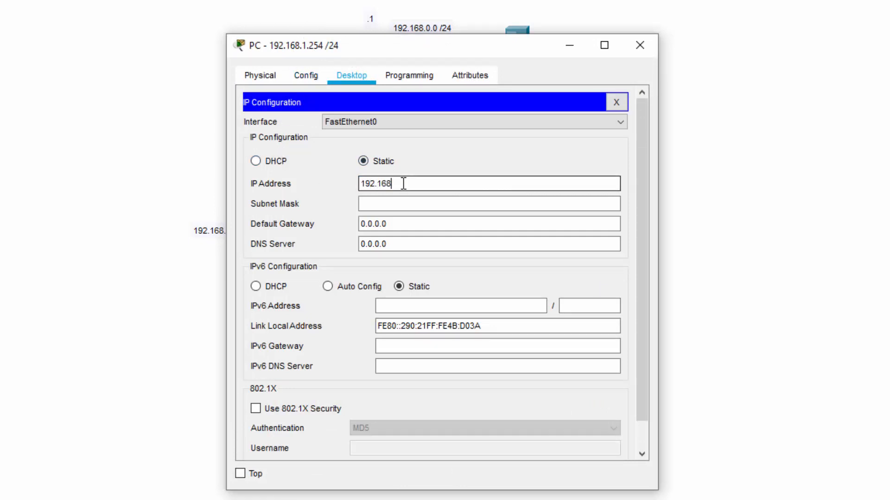
click(438, 206)
Set the PC's default gateway to 192.168.1.2 and close its configuration window
click(415, 227)
drag(402, 228, 354, 225)
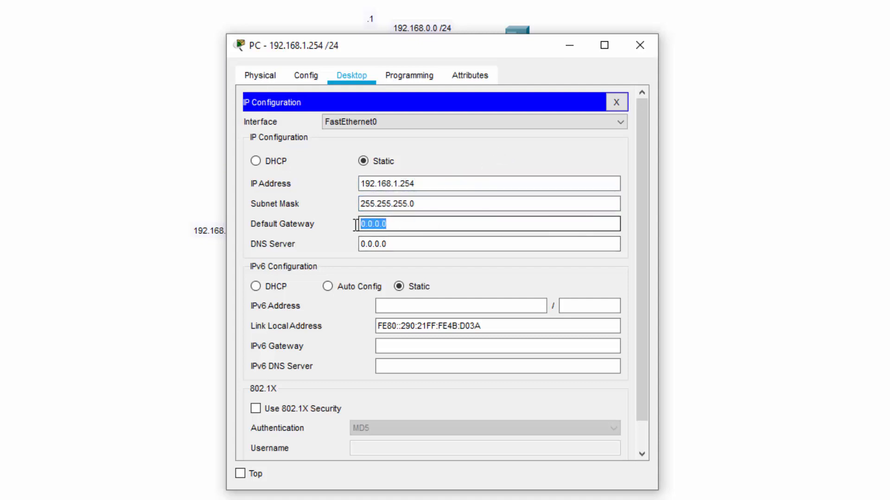
drag(409, 46, 711, 37)
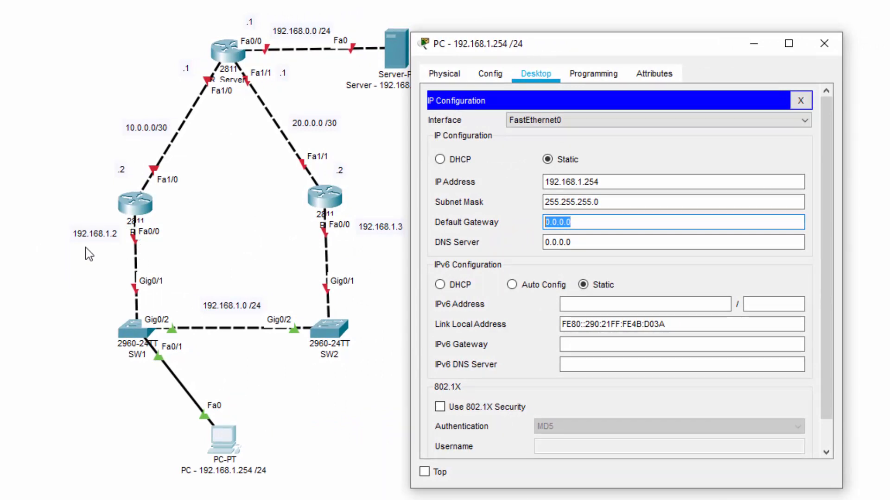
click(588, 223)
drag(600, 222, 543, 221)
text(192.168.1.2)
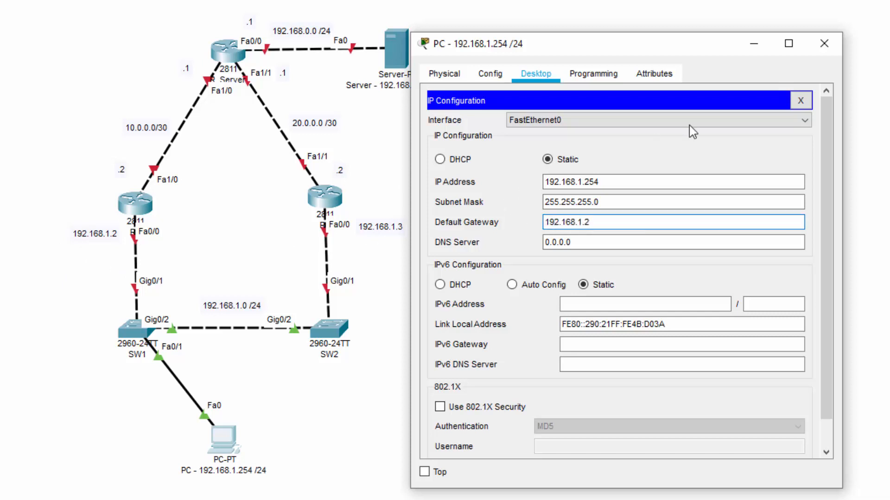
click(824, 44)
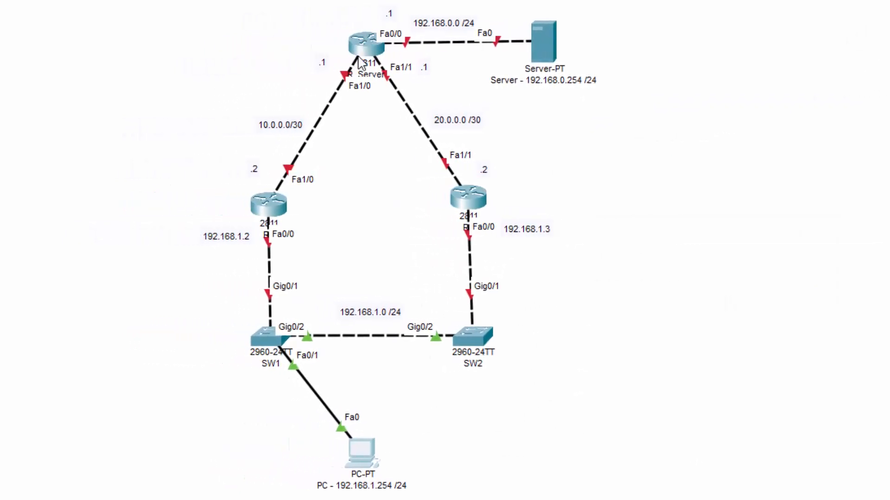
Open R_Server's command line beside the topology and enter global configuration mode with EN and CONF T
click(365, 52)
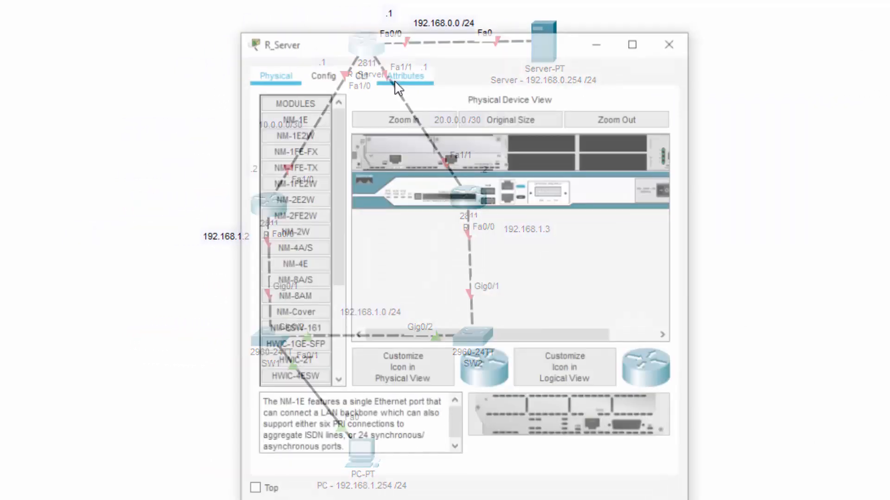
drag(382, 51, 726, 35)
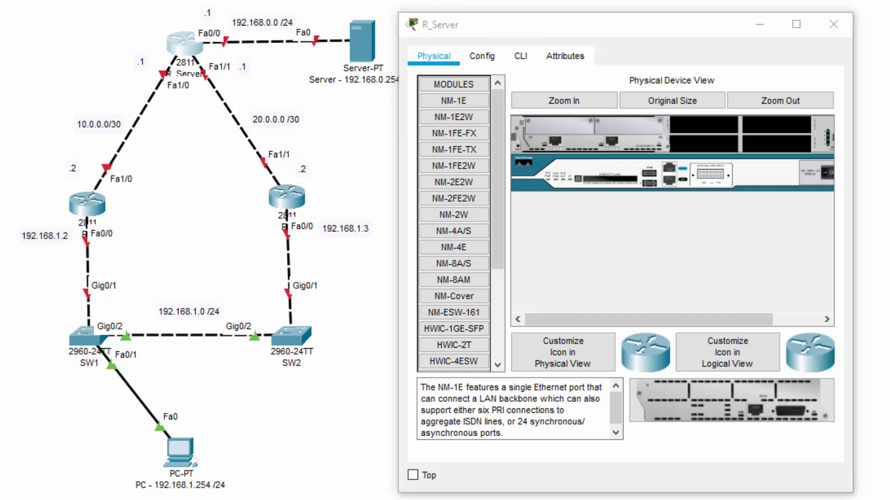
drag(223, 25, 304, 19)
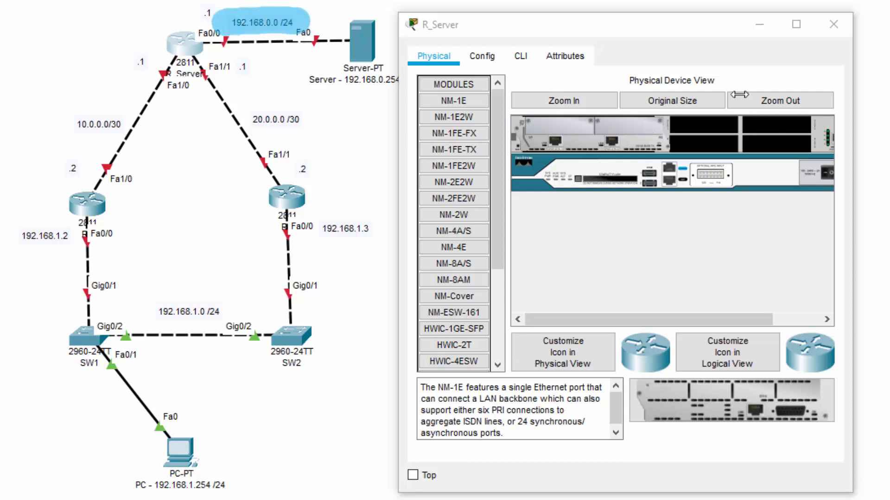
click(482, 56)
click(520, 55)
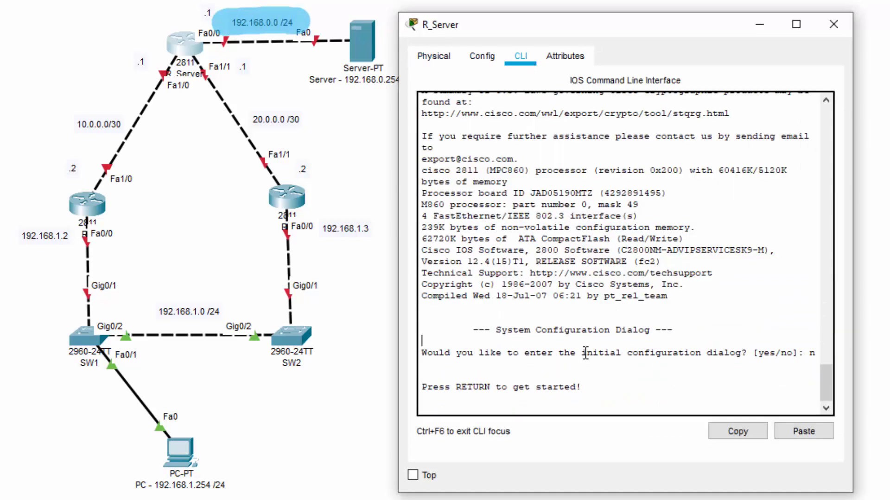
key(Return)
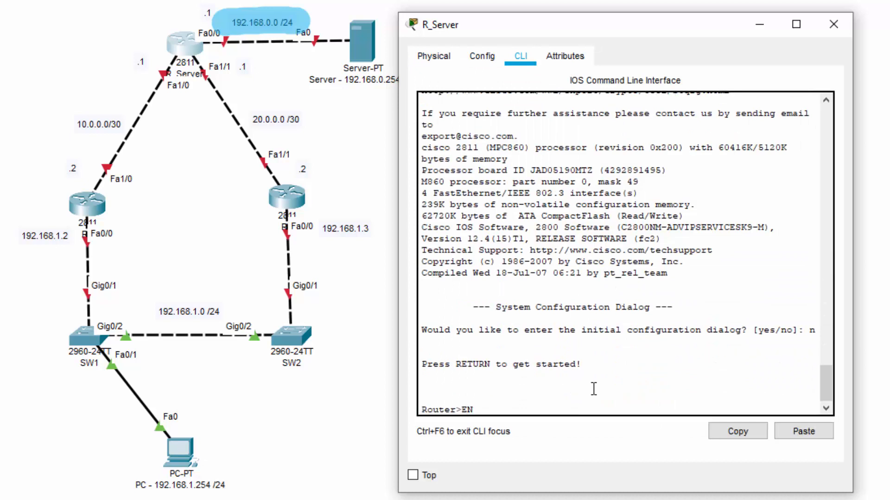
text(EN)
key(Return)
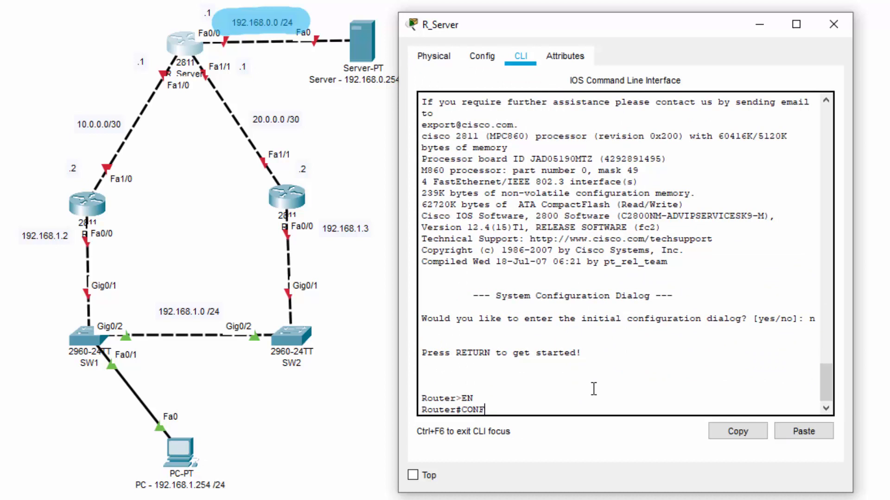
key(Return)
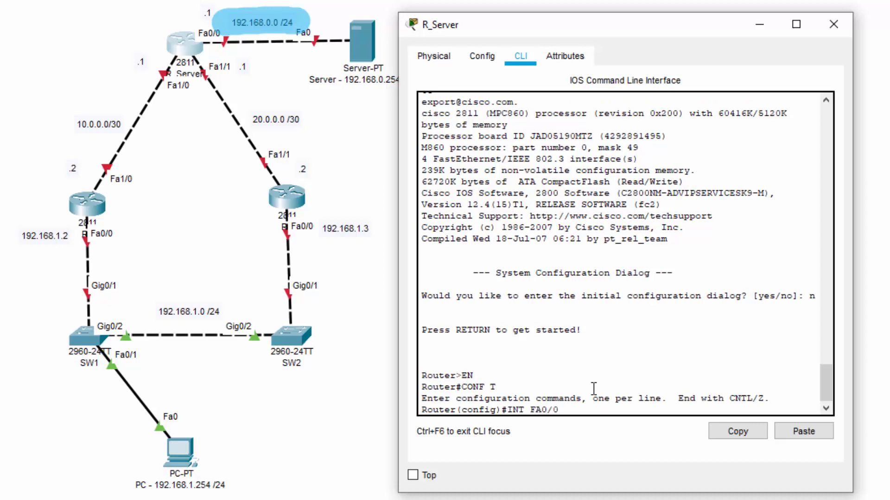
Assign 192.168.0.1 255.255.255.0 to R_Server's Fa0/0 interface and enable it with NO SHUT
text(INT FA0/0)
key(Return)
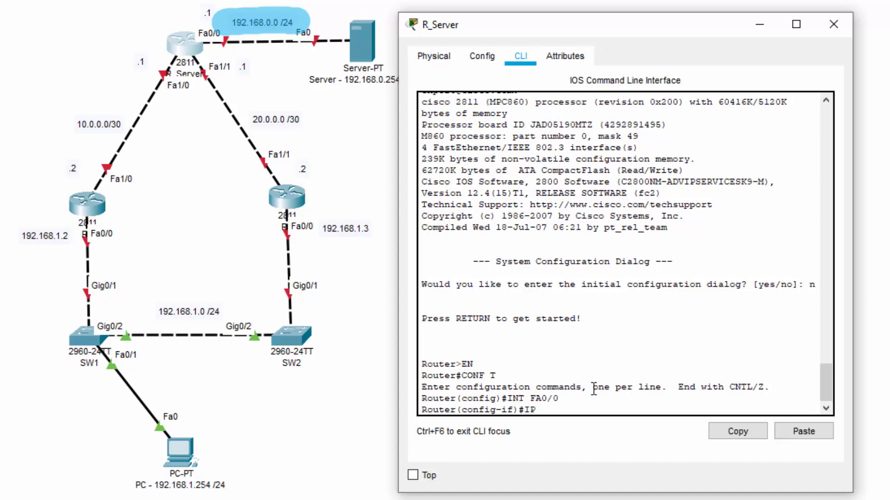
text(SS 192.168.0.1 255.255.)
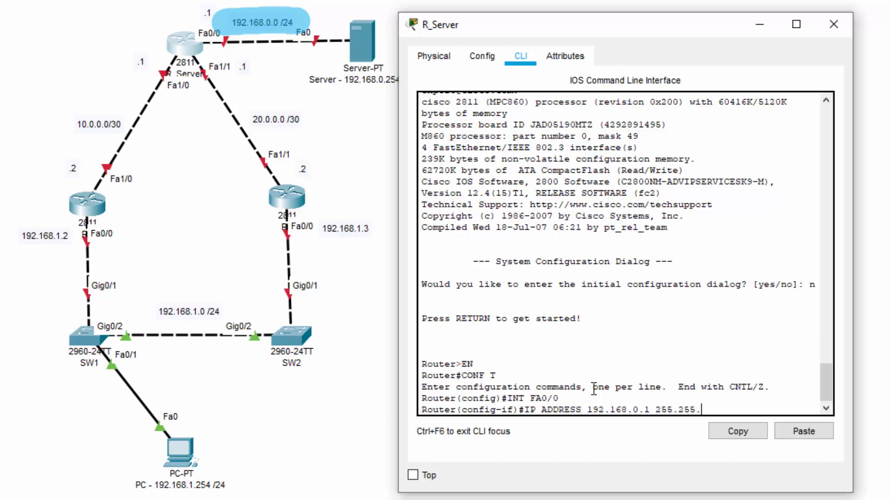
text(255.0)
key(Return)
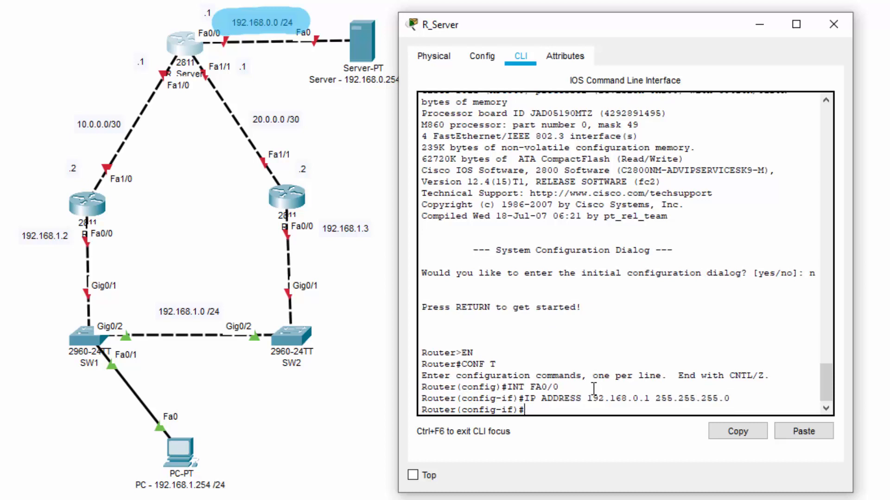
text(NO SHUT)
key(Return)
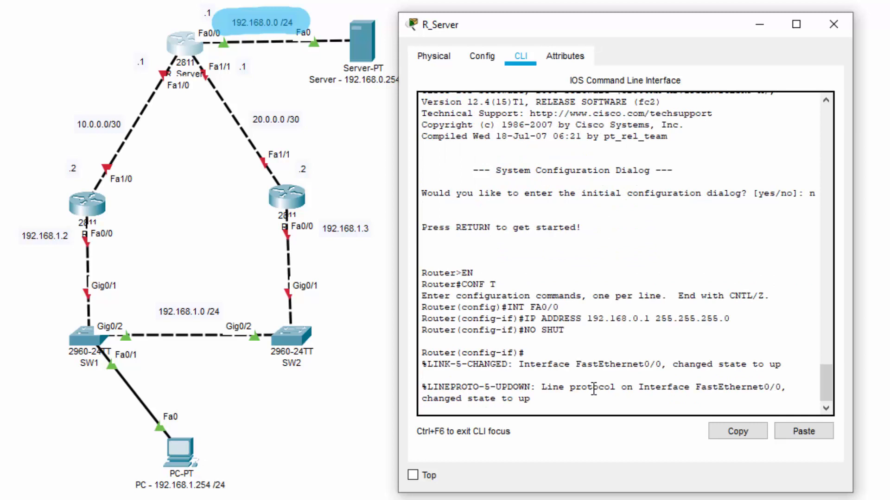
key(Return)
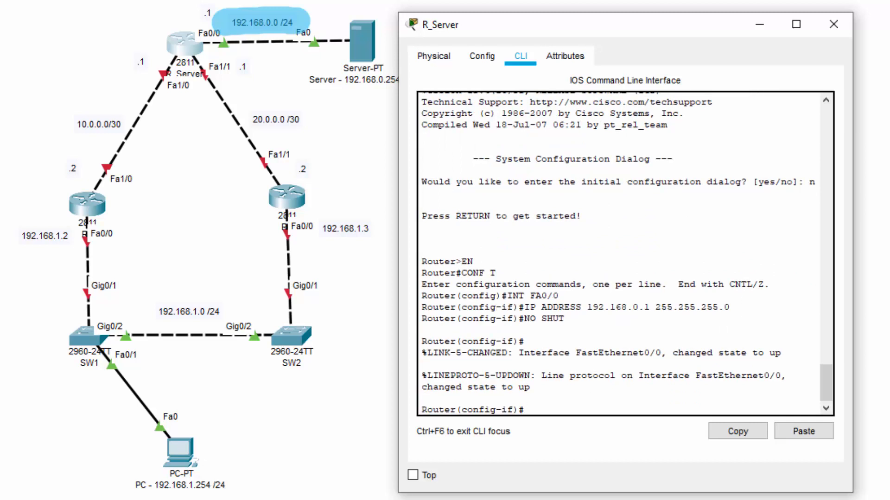
Assign 10.0.0.1 255.255.255.252 to R_Server's Fa1/0 interface and enable it with NO SHUT
key(ctrl+shift+4)
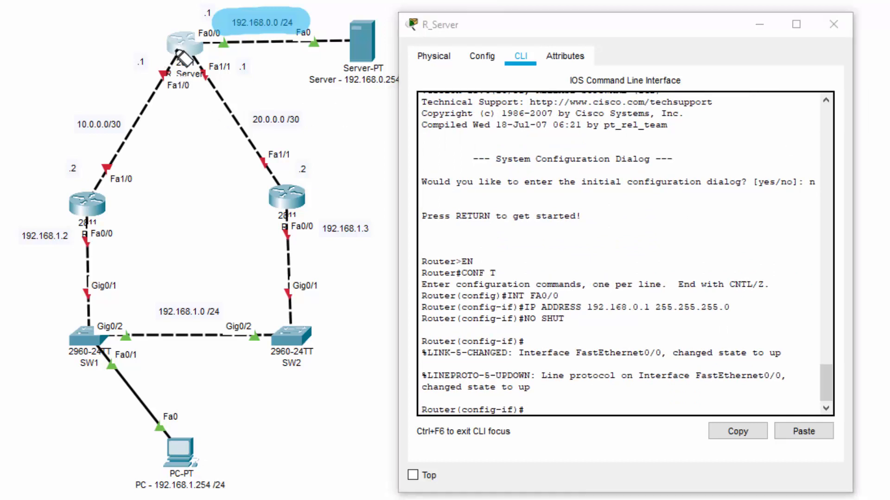
drag(184, 56, 97, 187)
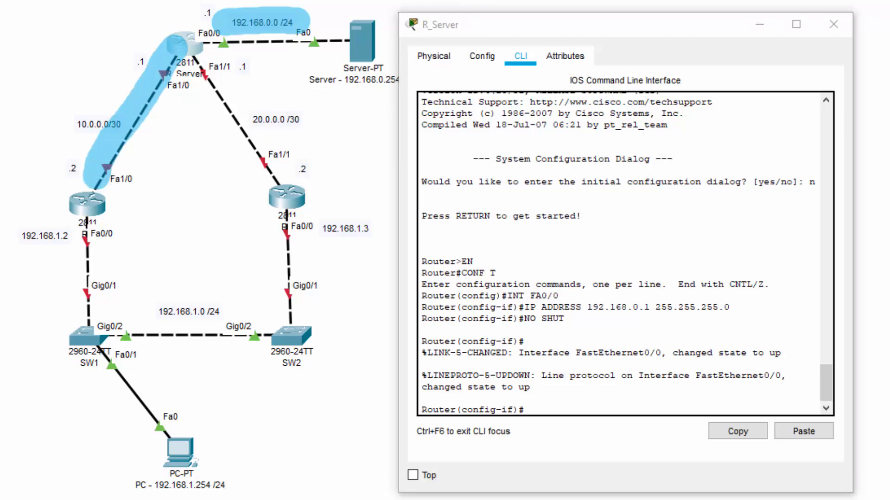
click(548, 407)
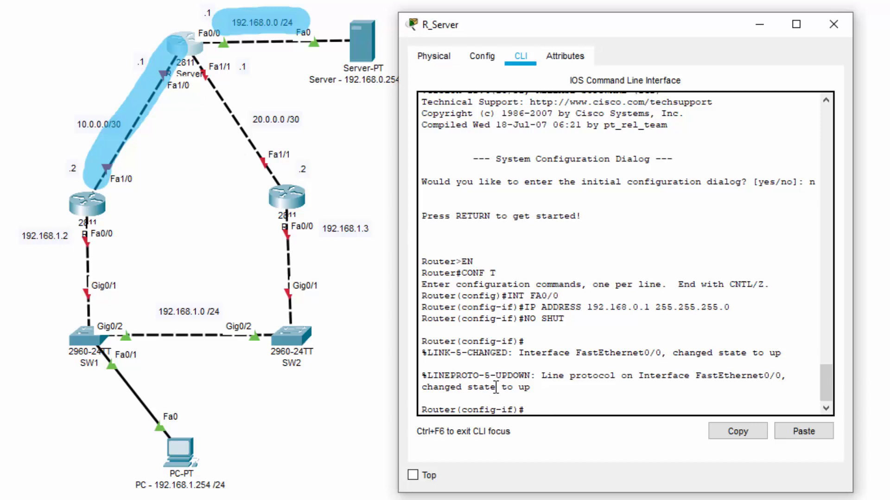
text(INT FA1/0)
key(Return)
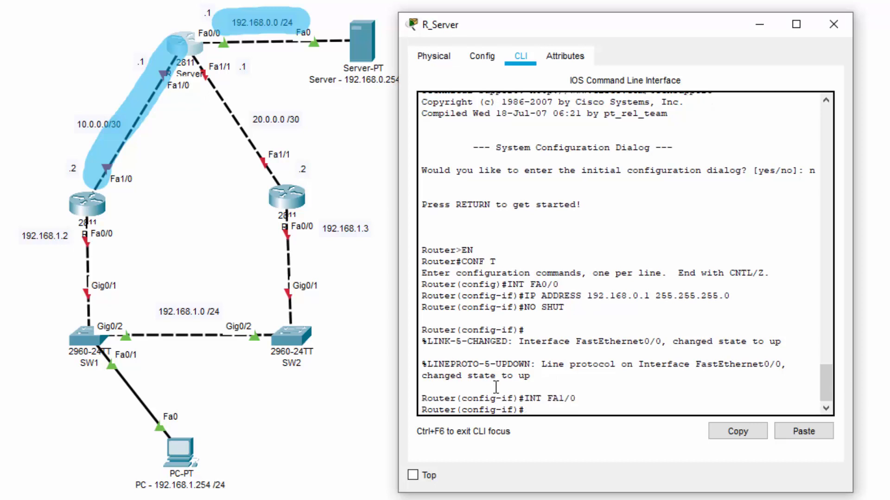
text(IP ADD 10.0.0.1)
text(255.255.)
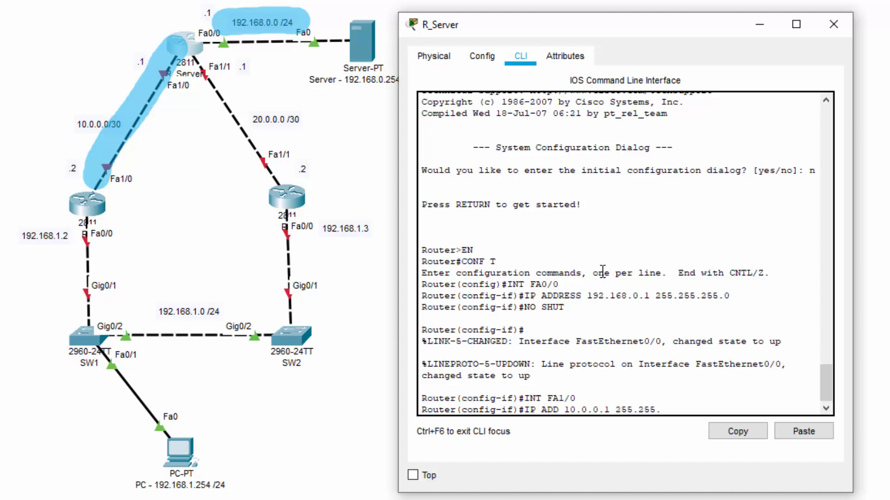
text(255.252)
key(Return)
text(NO SHUT)
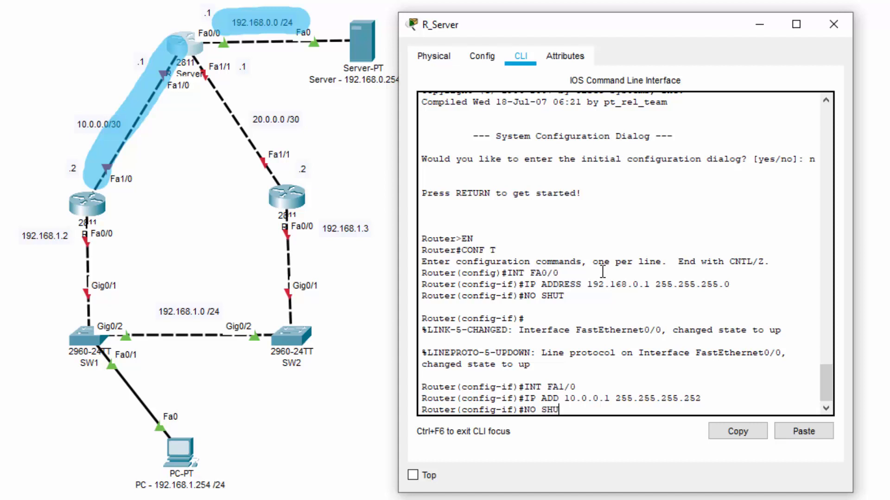
key(Return)
key(Return)
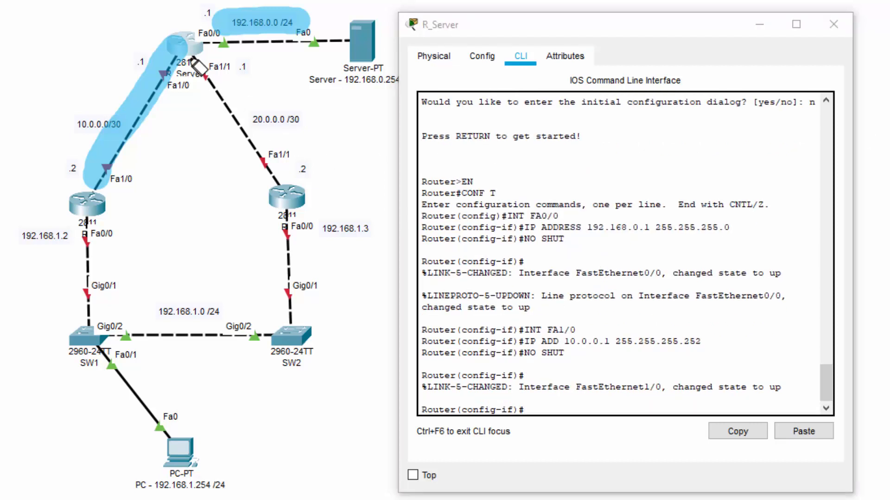
Assign 20.0.0.1 255.255.255.252 to R_Server's Fa1/1 interface and enable it with NO SHUT
mouse_move(193, 48)
mouse_down()
mouse_move(238, 99)
mouse_move(278, 179)
mouse_move(200, 69)
mouse_up()
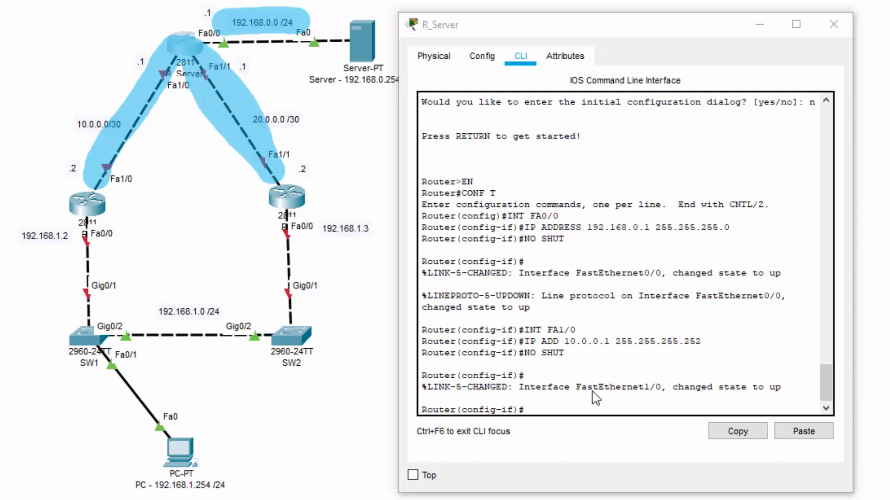
click(567, 407)
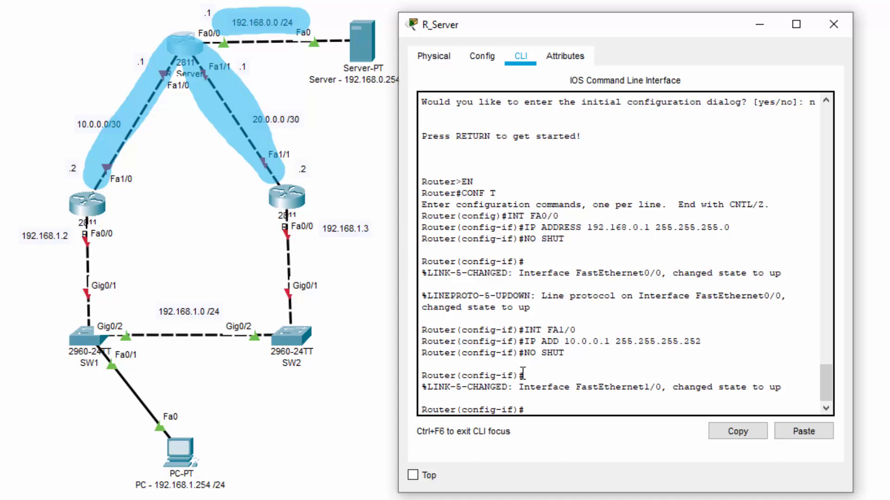
text(INT FA1/1)
key(Return)
text(IP)
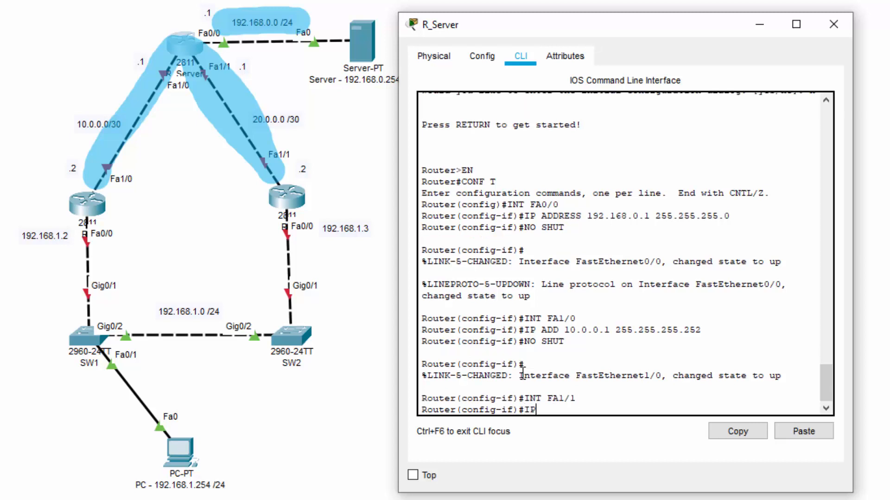
text( ADD 20.0.0.1 255.25)
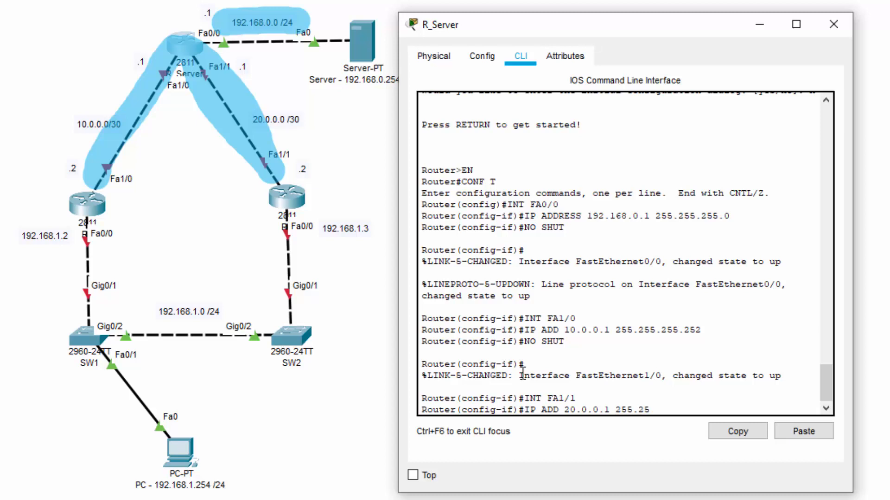
text(5.555.252)
key(Return)
text(NO SHUT)
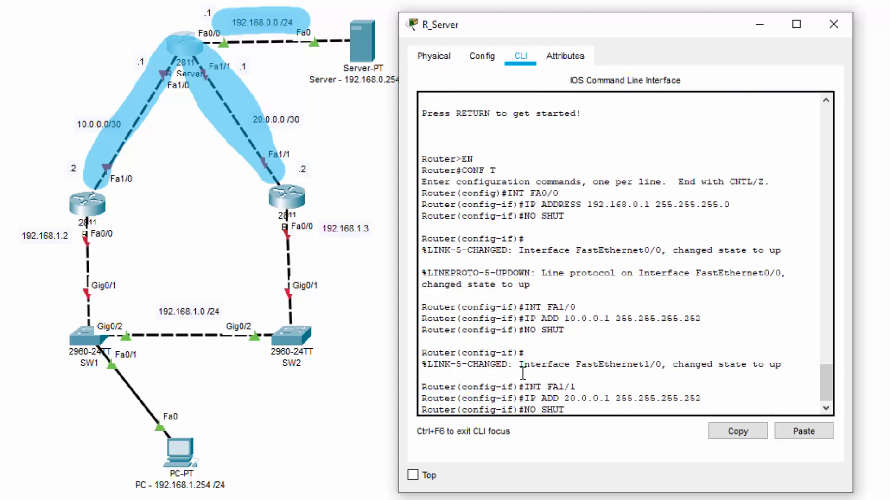
key(Return)
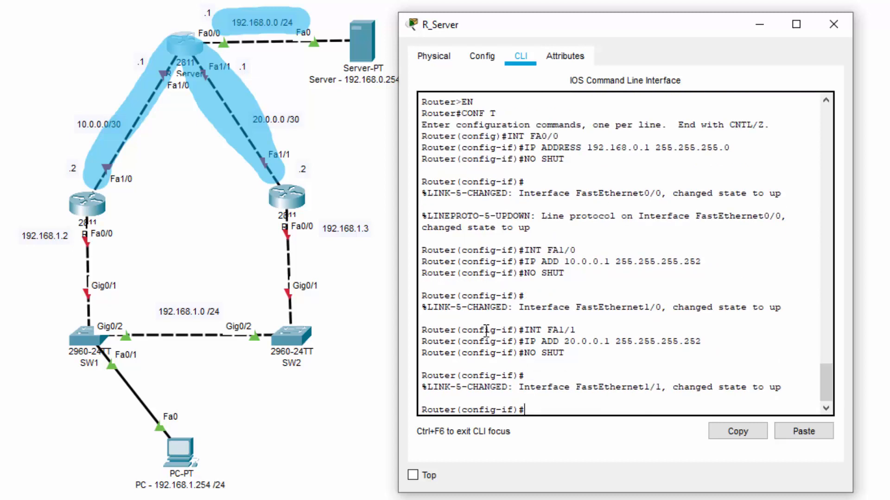
Close R_Server's configuration window to return to the full topology
key(ctrl+shift+7)
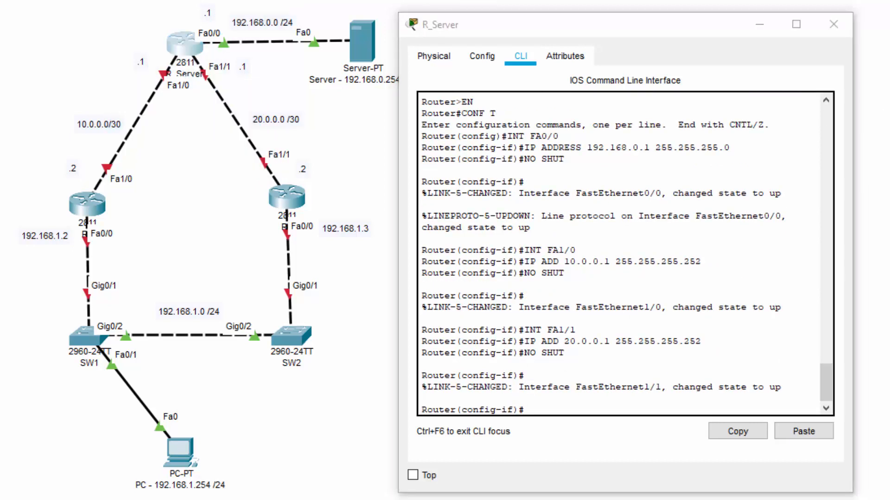
mouse_move(119, 201)
mouse_down()
mouse_move(44, 204)
mouse_move(105, 218)
mouse_up()
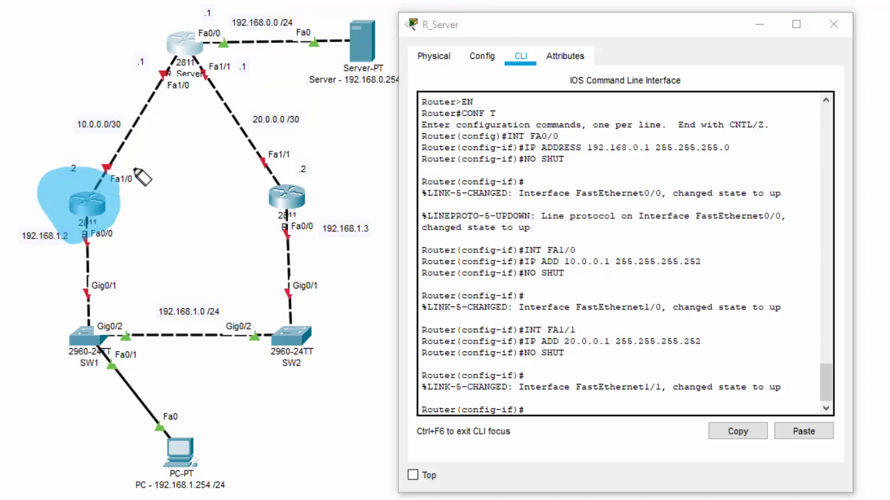
mouse_move(105, 197)
mouse_down()
mouse_move(149, 96)
mouse_move(84, 210)
mouse_up()
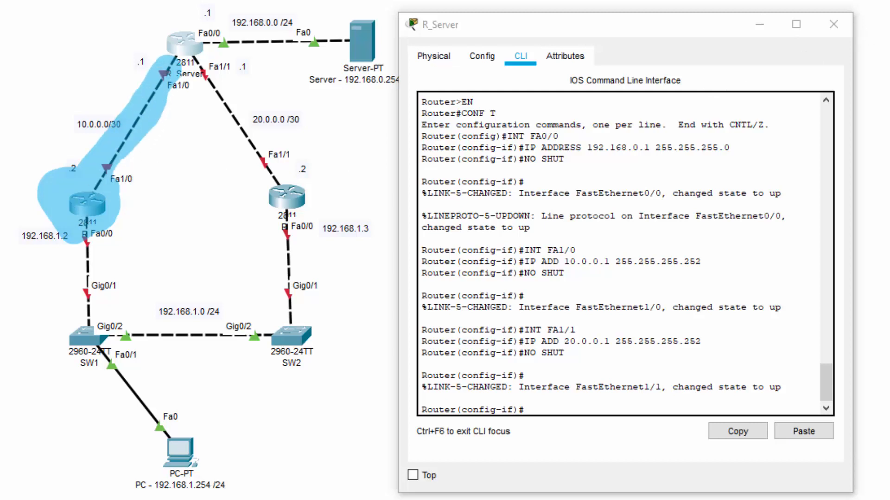
click(833, 24)
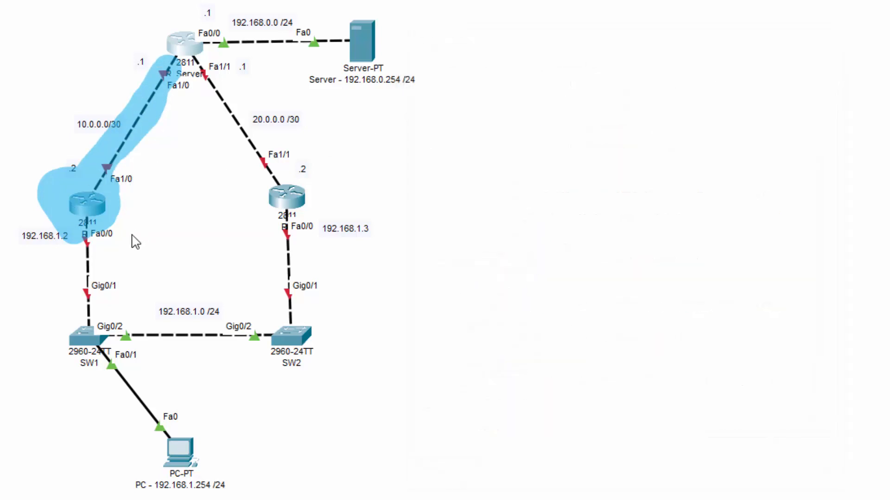
Open R1's command line, answer NO to the initial configuration dialog, and enter global configuration mode with EN and CONF T
click(87, 204)
drag(211, 45, 418, 46)
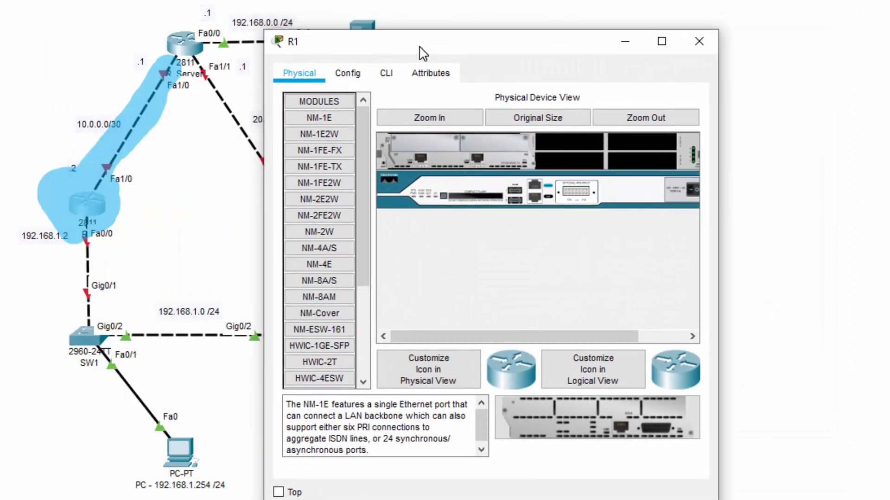
click(386, 74)
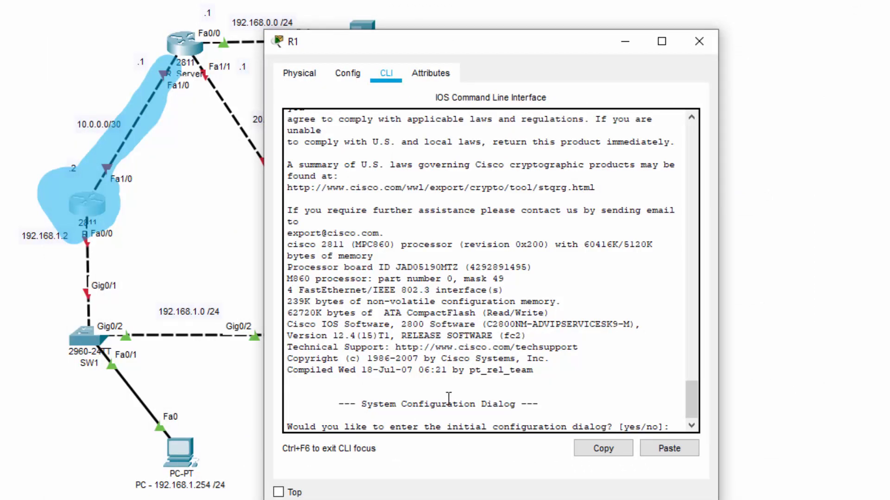
key(Return)
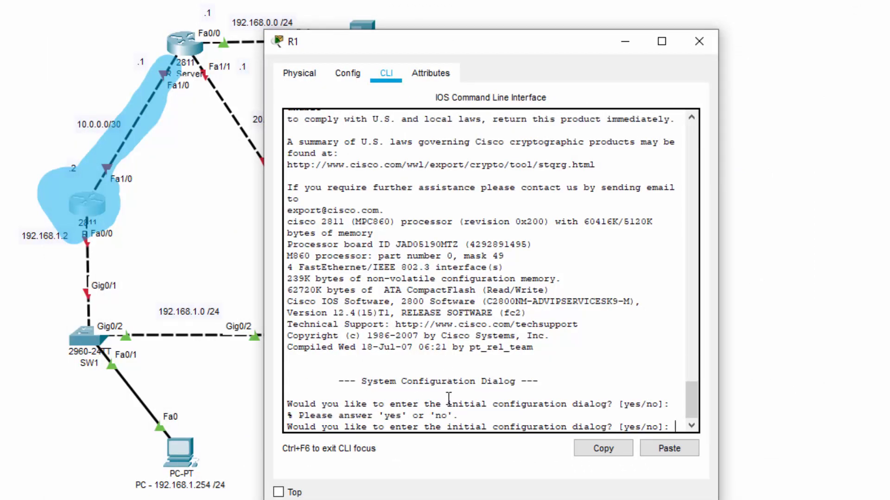
text(NO)
key(Return)
key(Return)
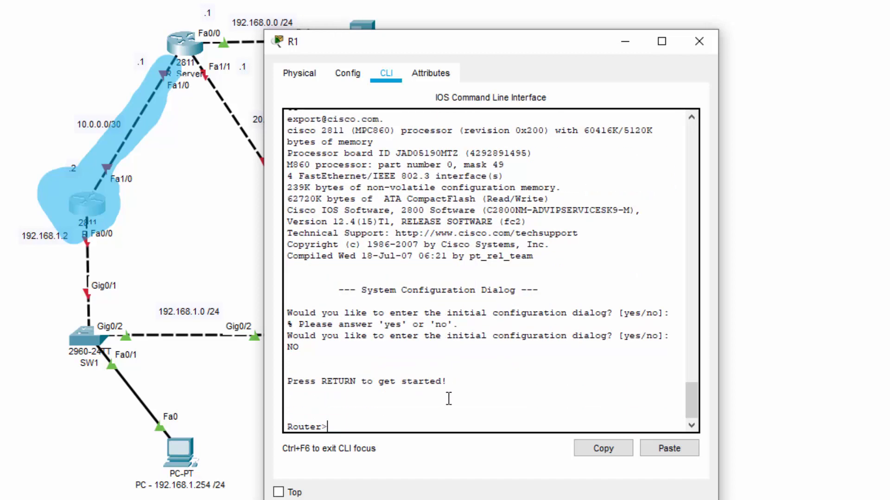
text(EN)
key(Return)
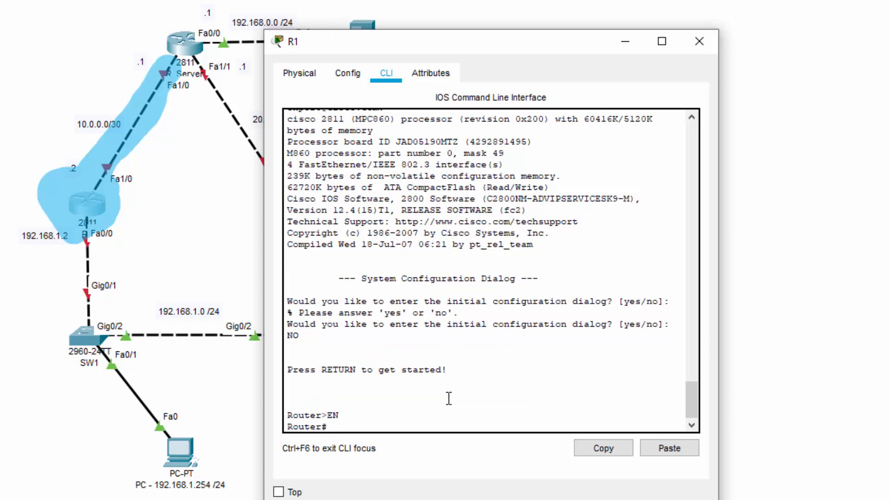
text(CONF)
text( T)
key(Return)
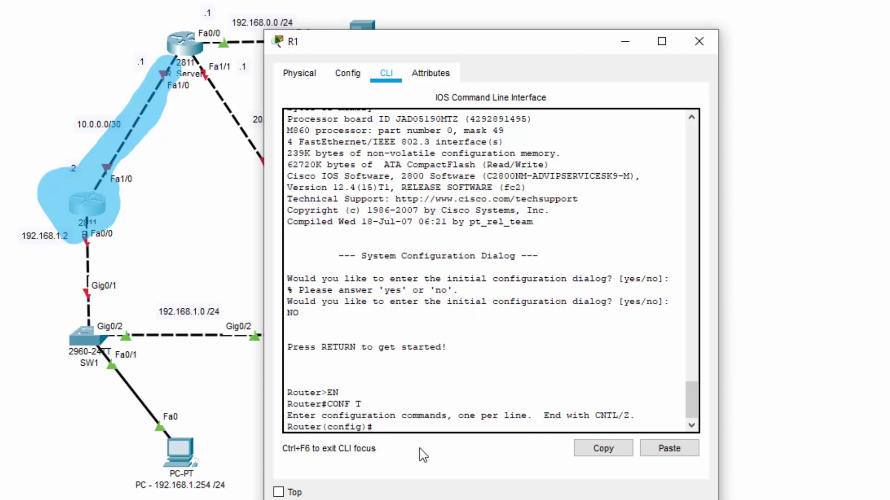
Assign 10.0.0.2 255.255.255.252 to R1's Fa1/0 interface and enable it with NO SHUT
text(INT FA1/0)
key(Return)
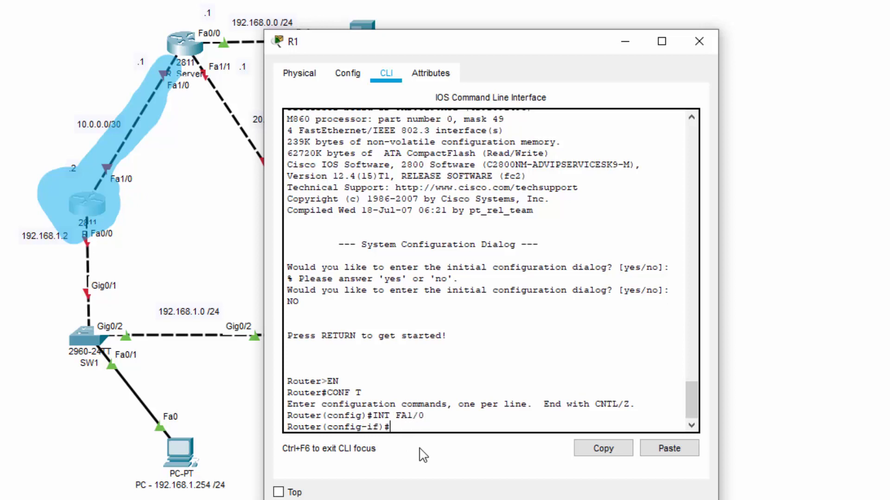
text(IP ADD 10.0.0.2 255.)
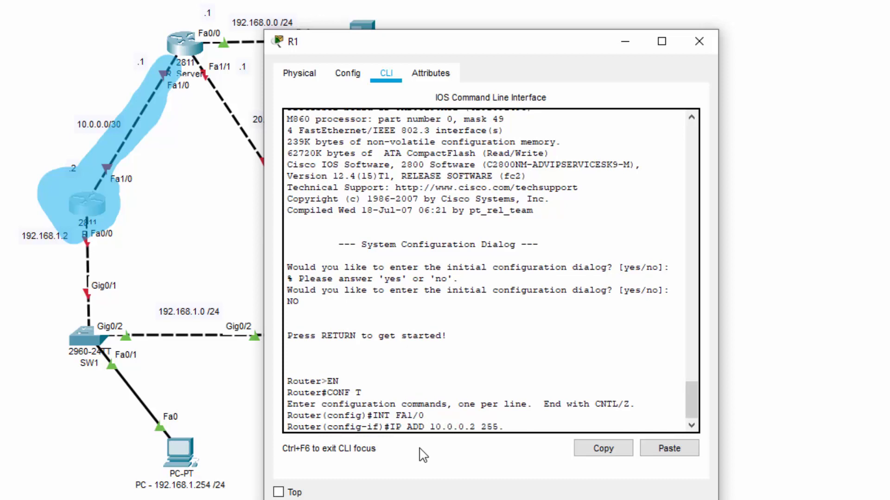
text(255.255.252)
key(Return)
text(NO SHUT)
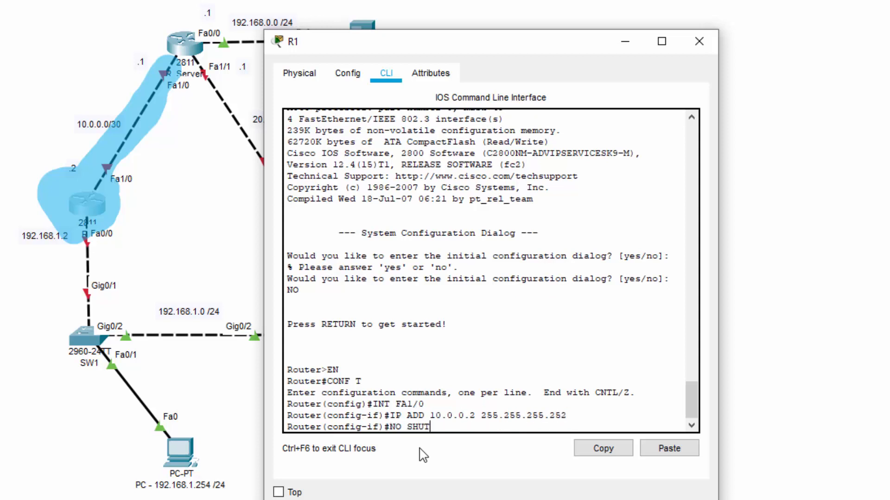
key(Return)
key(Return)
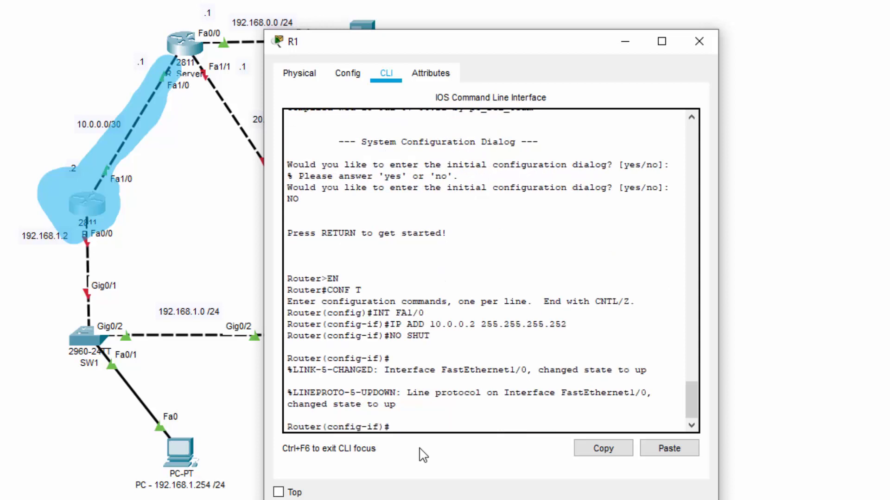
click(888, 176)
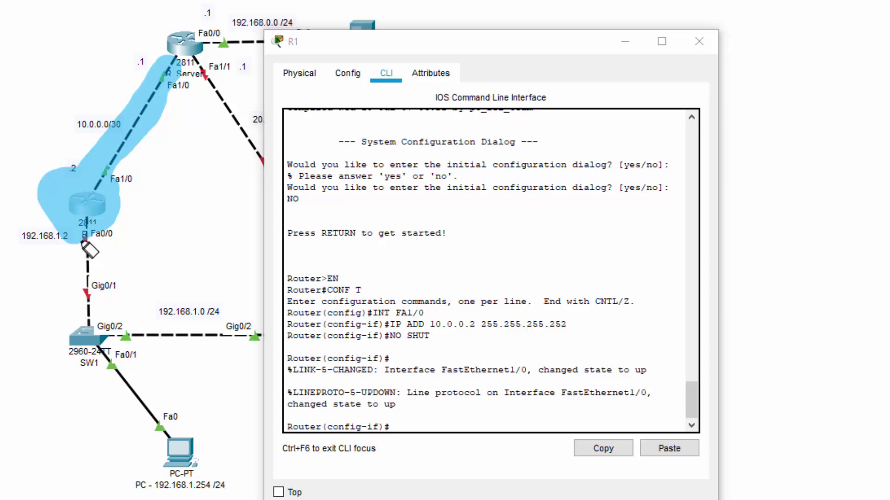
mouse_move(92, 223)
mouse_down()
mouse_move(100, 326)
mouse_move(93, 255)
mouse_up()
mouse_move(91, 295)
mouse_down()
mouse_move(93, 228)
mouse_move(98, 317)
mouse_up()
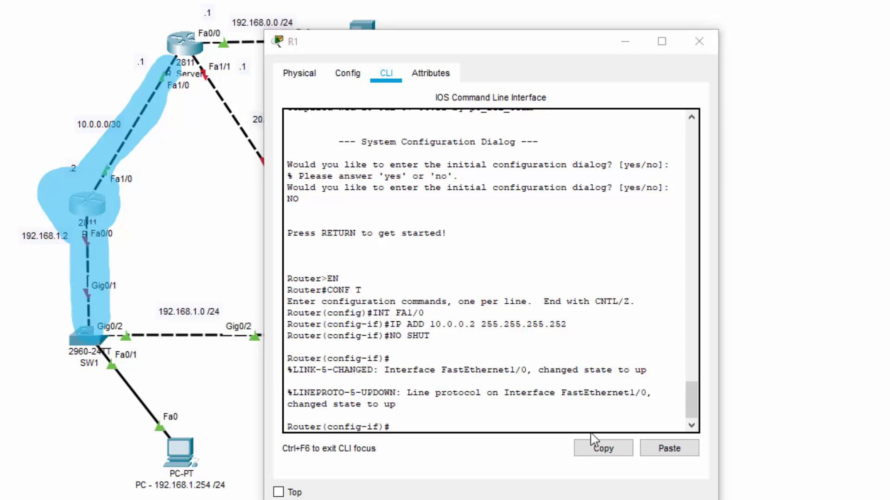
Configure R1's Fa0/0 interface with 192.168.1.2 255.255.255.0 and NO SHUT, and close R1's configuration window
click(454, 418)
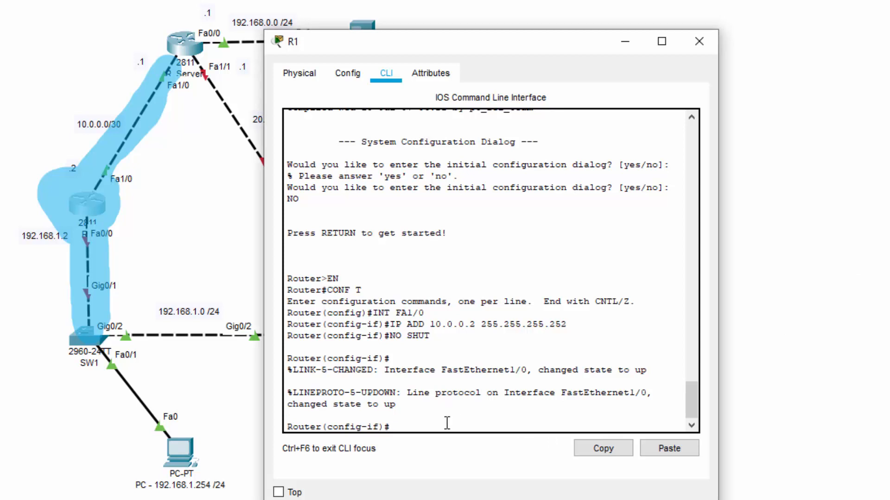
text(INT FA0/0)
key(Return)
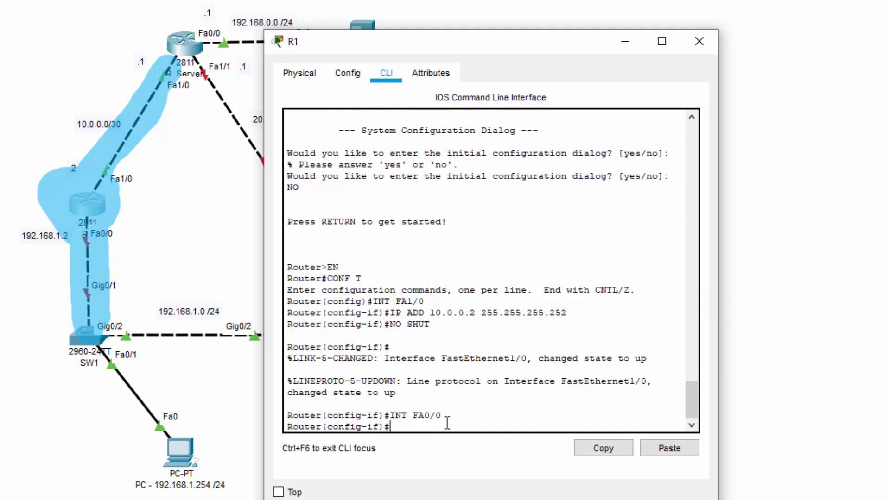
text(IP ADD 192.168.1.)
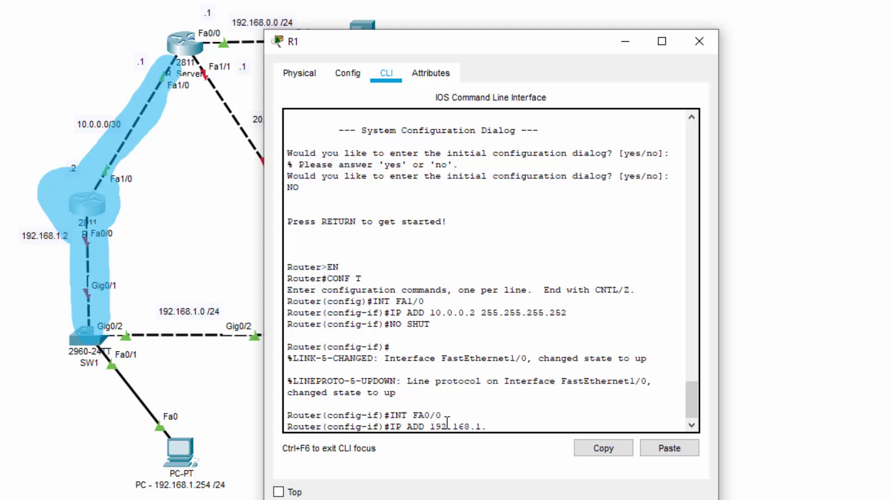
text(2 255.255.255.0)
key(Return)
text(NO SHUT)
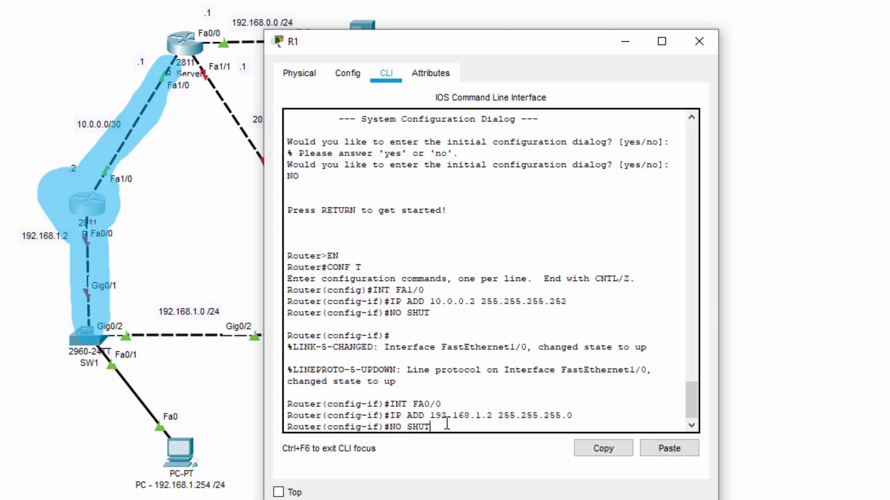
key(Return)
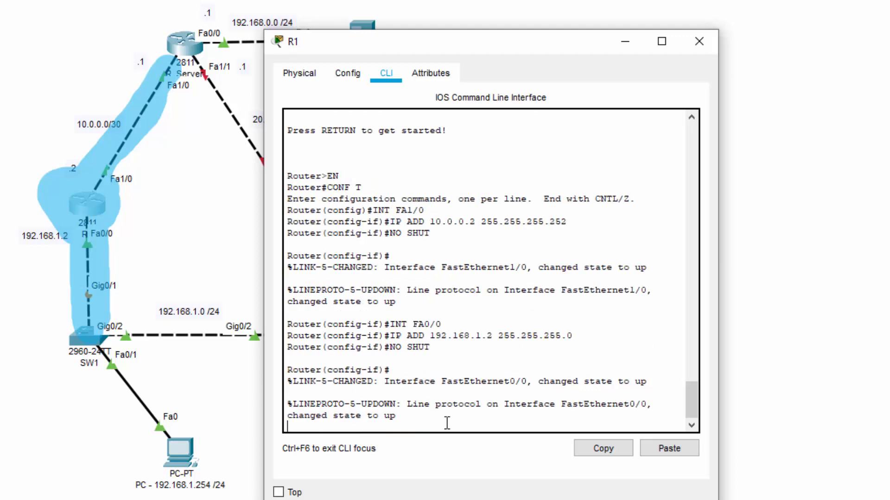
key(Return)
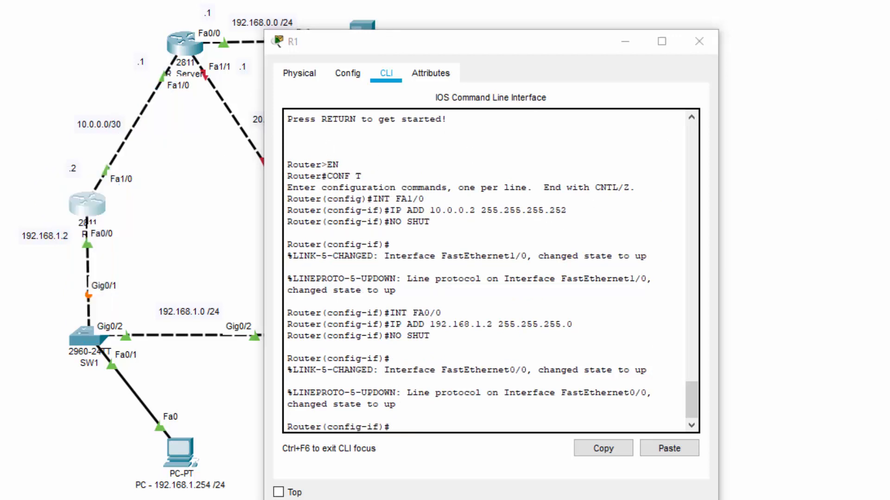
click(699, 41)
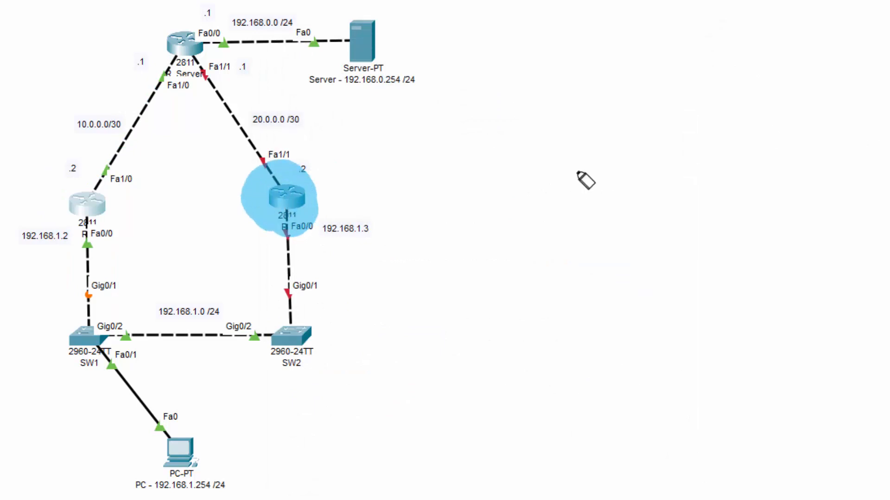
drag(284, 186, 199, 65)
drag(254, 133, 279, 154)
mouse_move(241, 121)
mouse_down()
mouse_move(301, 116)
mouse_move(295, 142)
mouse_up()
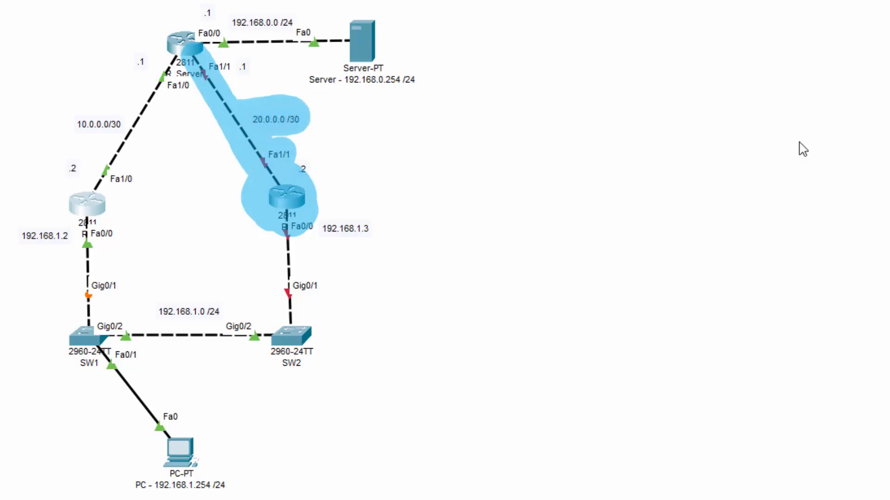
Open R2's command line, answer NO to the initial configuration dialog, and enter global configuration mode with EN and CONF T
click(290, 194)
drag(245, 52, 542, 44)
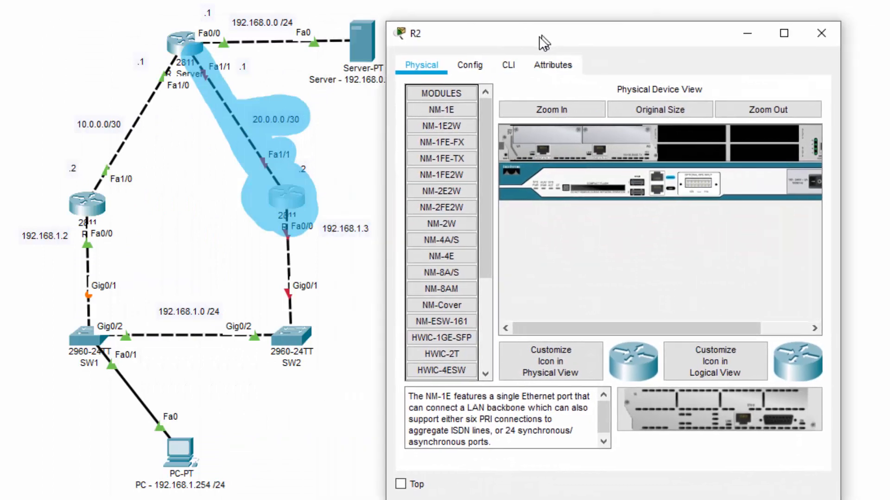
click(503, 67)
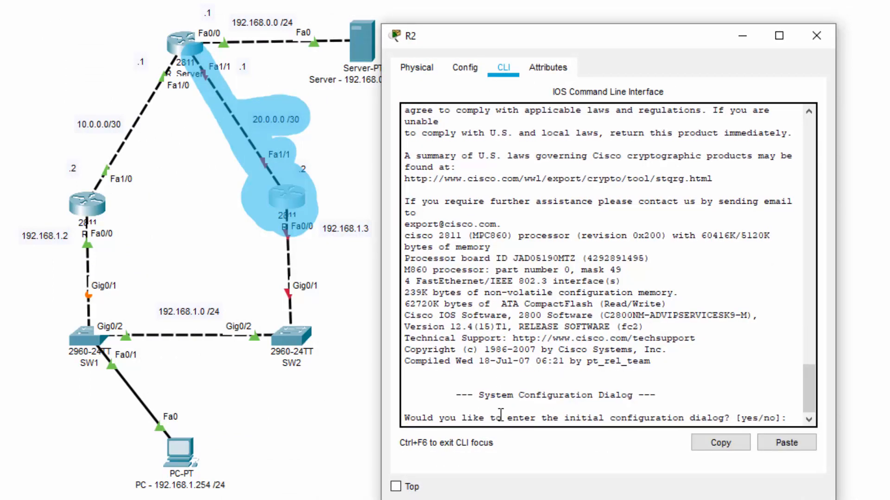
key(Return)
text(NO)
key(Return)
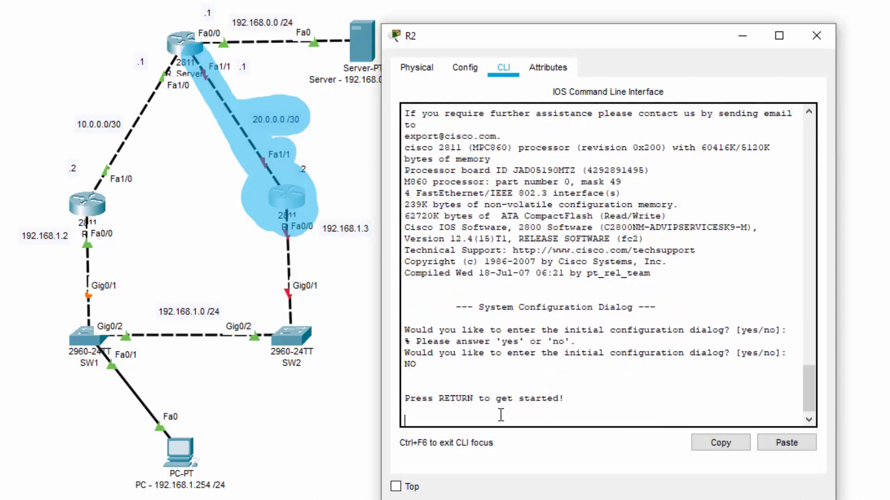
key(Return)
key(Return)
key(Return)
key(Return)
key(Return)
key(Return)
key(Return)
key(Return)
key(Return)
key(Return)
key(Return)
key(Return)
key(Return)
key(Return)
key(Return)
key(Return)
key(Return)
key(Return)
key(Return)
key(Return)
text(EN)
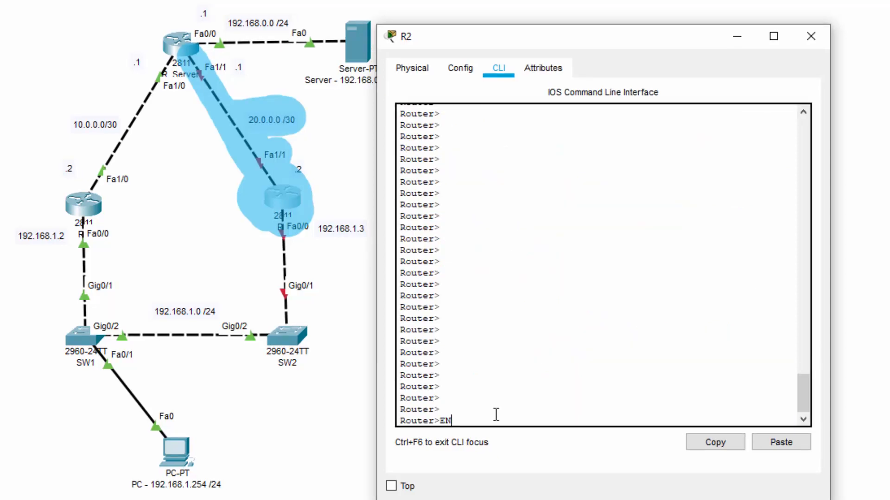
key(Return)
text(CONF T)
key(Return)
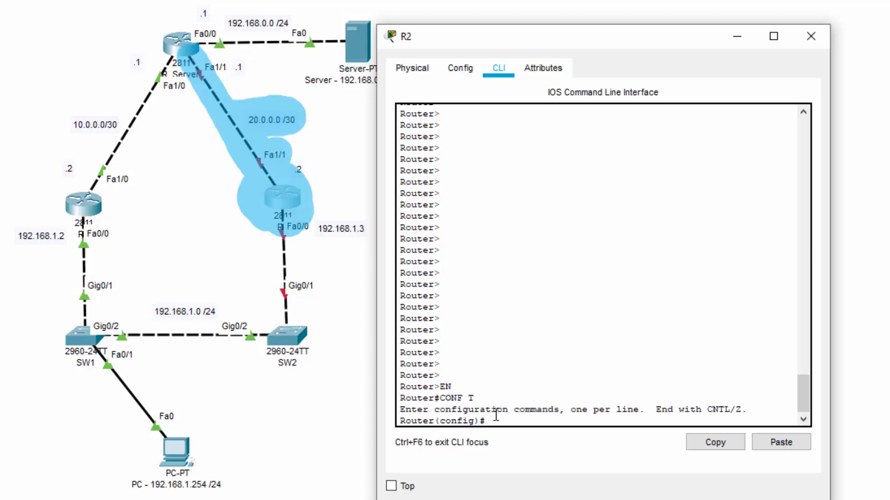
Assign 20.0.0.2 255.255.255.252 to R2's Fa1/1 interface and enable it with NO SHUT
text(INT FA1/1)
key(Return)
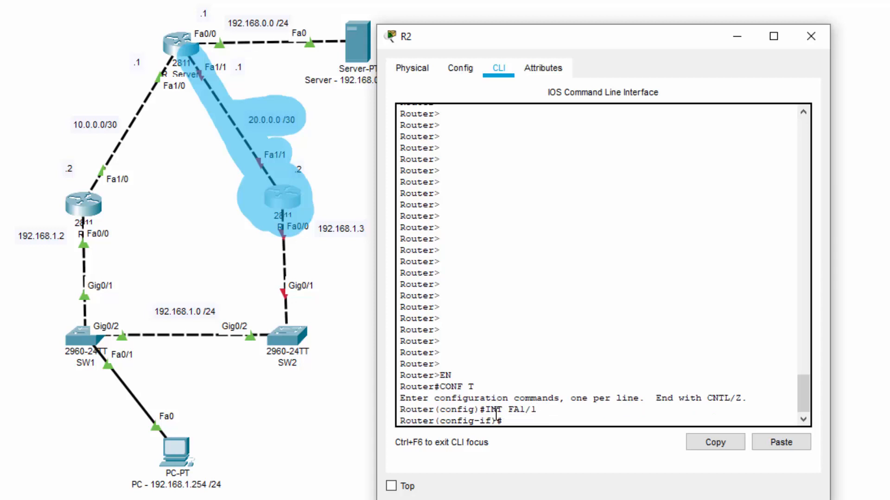
text(IP ADD20.0.0)
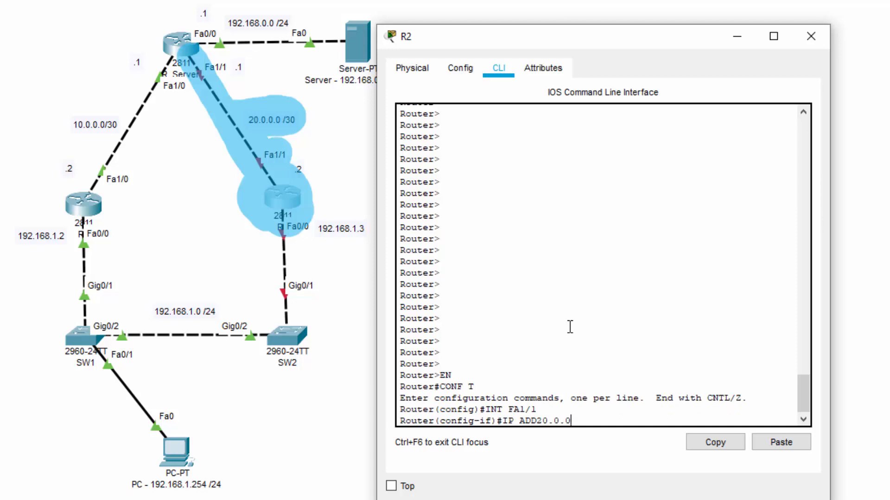
key(Left)
key(Left)
key(Left)
key(Left)
text(255.255)
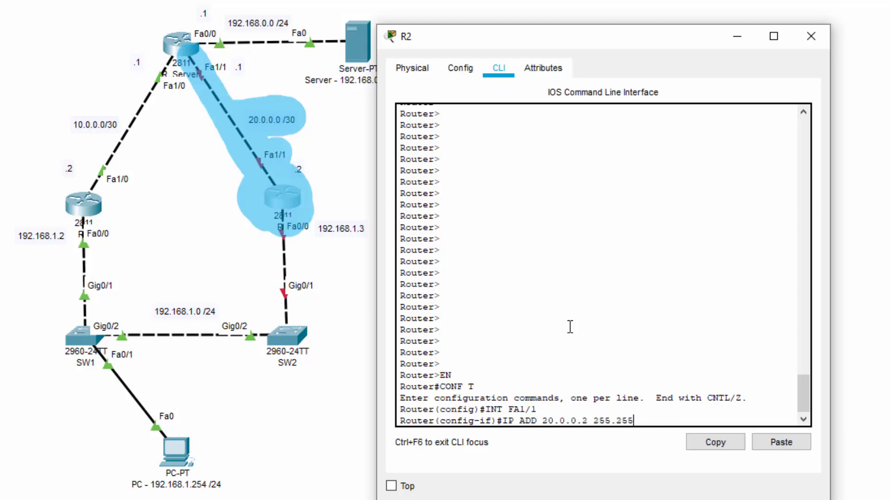
text(.255.252)
key(Return)
text(NO )
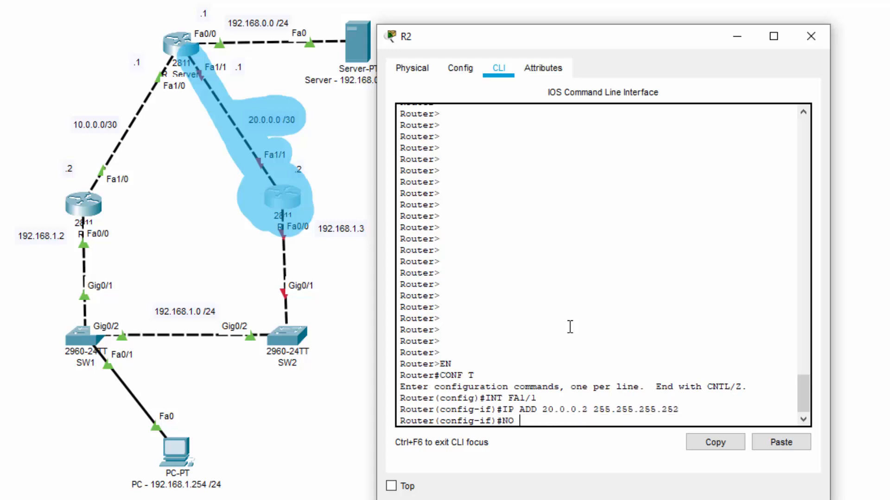
text(SHUT)
key(Return)
key(Return)
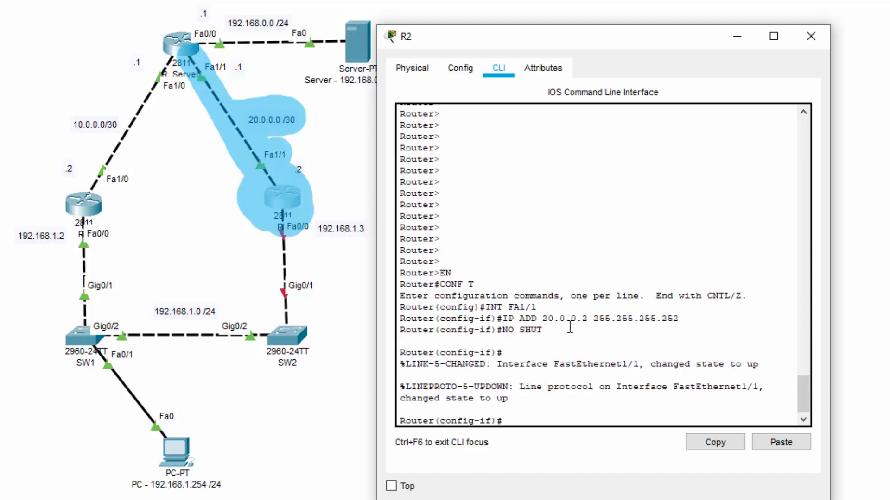
click(888, 139)
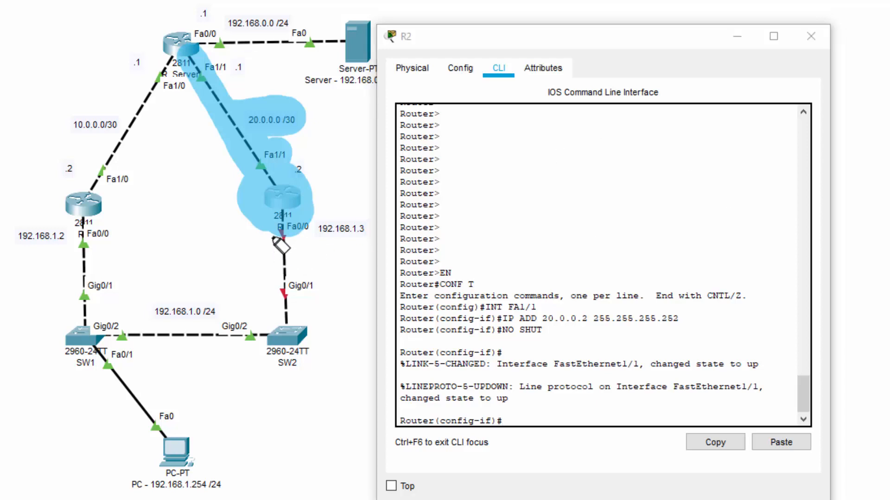
mouse_move(288, 204)
mouse_down()
mouse_move(285, 277)
mouse_move(294, 252)
mouse_move(296, 297)
mouse_move(320, 229)
mouse_move(366, 234)
mouse_up()
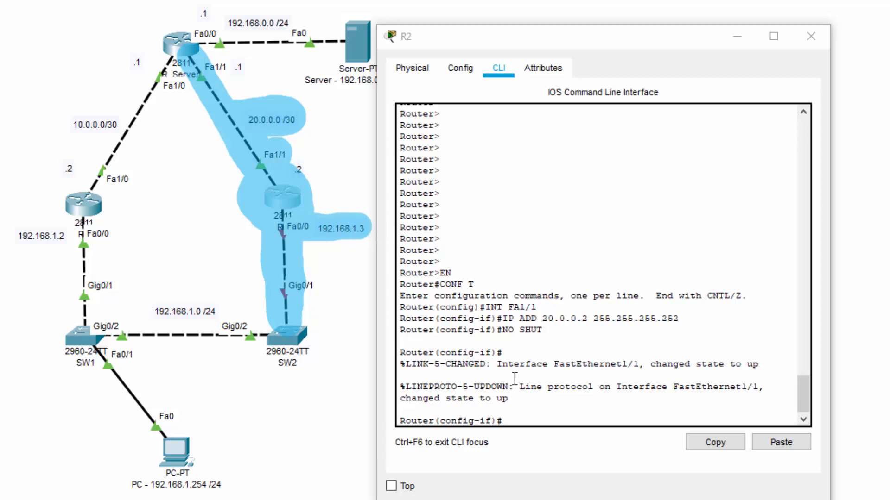
Assign 192.168.1.3 255.255.255.0 to R2's Fa0/0 interface
click(533, 419)
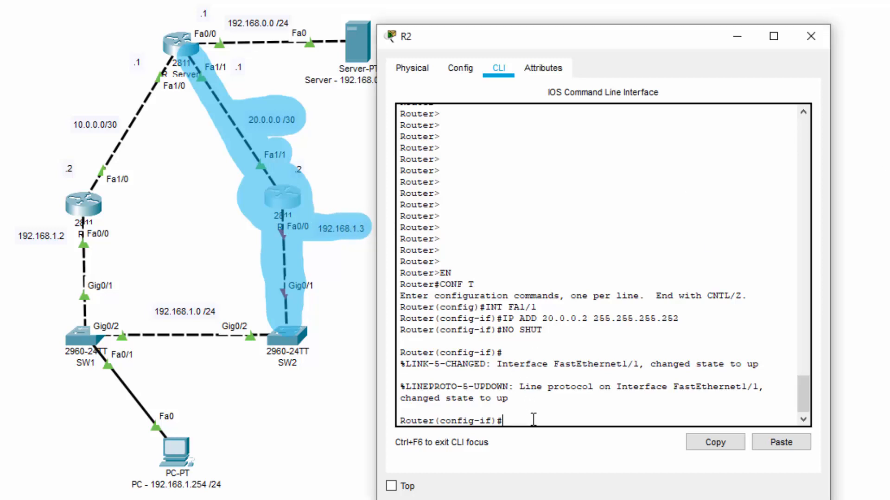
text(INT FA0/0)
key(Return)
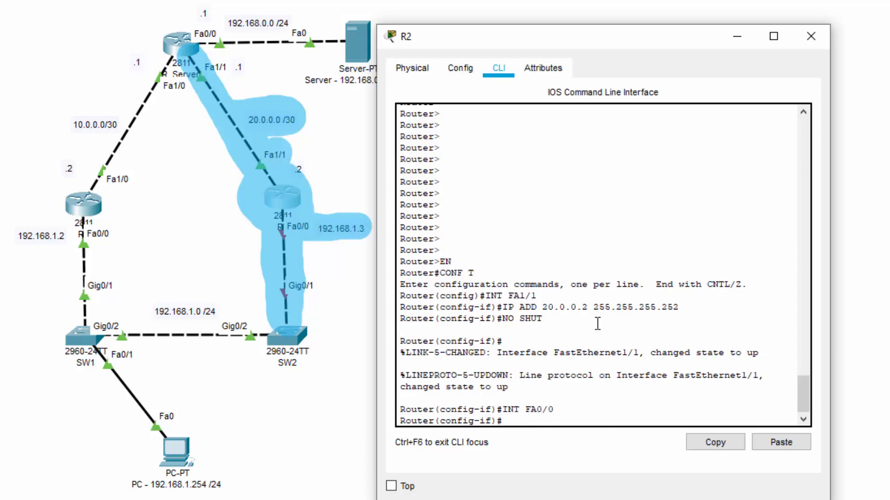
text(IP ADD)
text( 192.168)
text(.1.3 255.255)
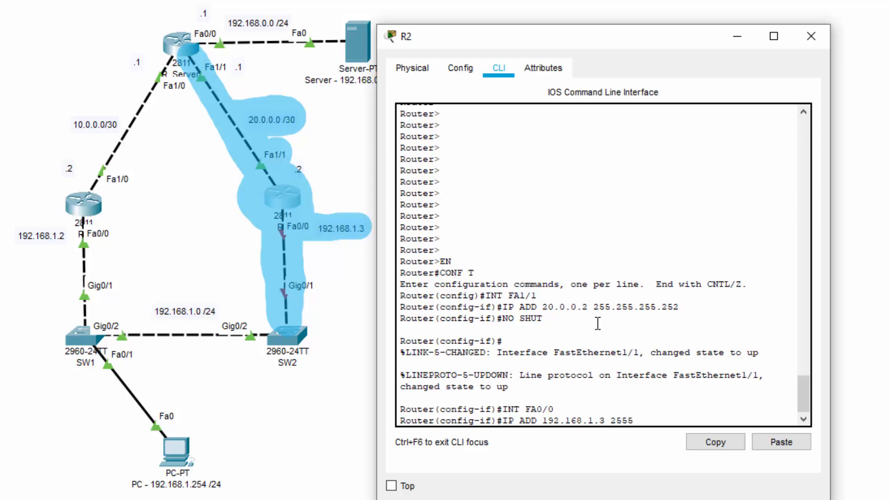
text(.255.255)
key(Return)
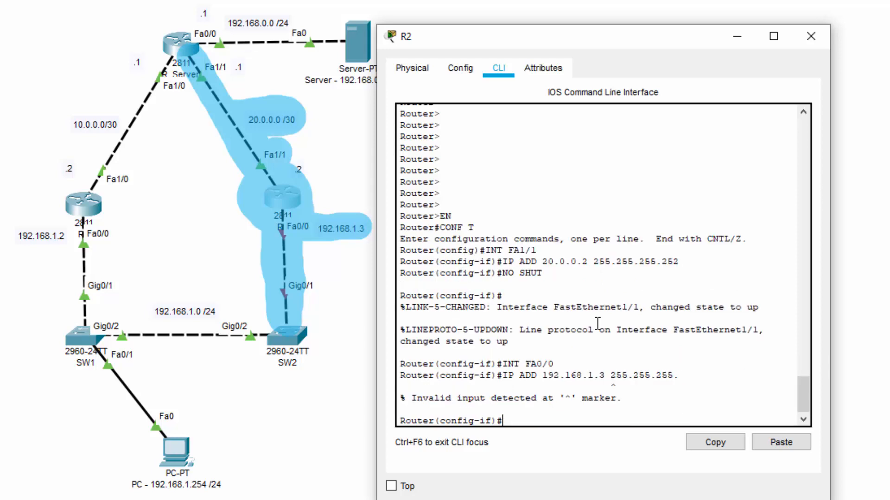
key(Up)
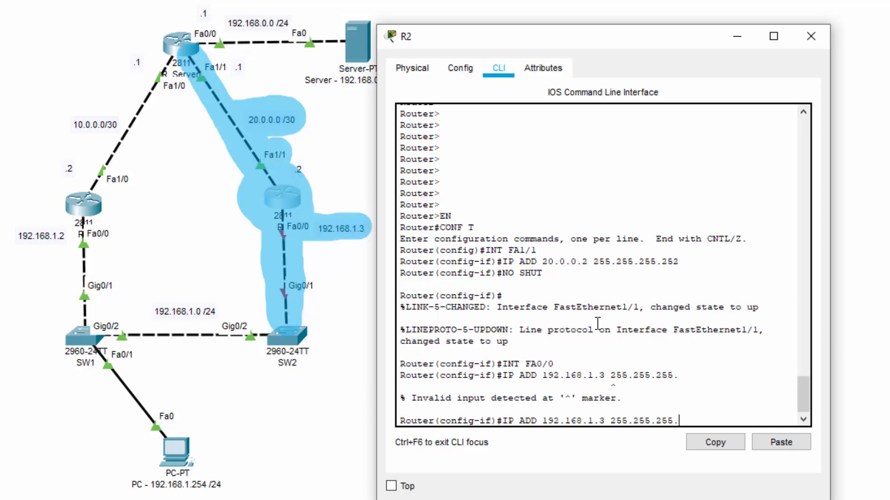
key(Return)
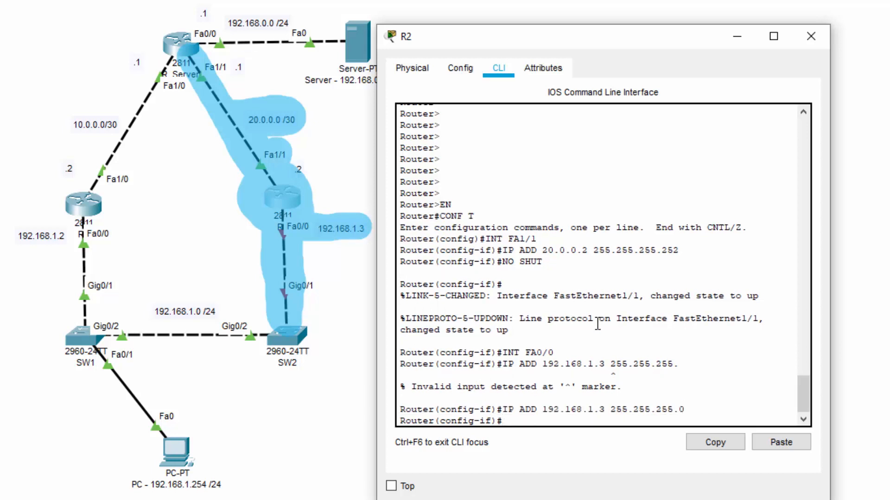
Enable R2's Fa0/0 interface with NO SHUT and close R2's configuration window
text(NO SHUT)
key(Return)
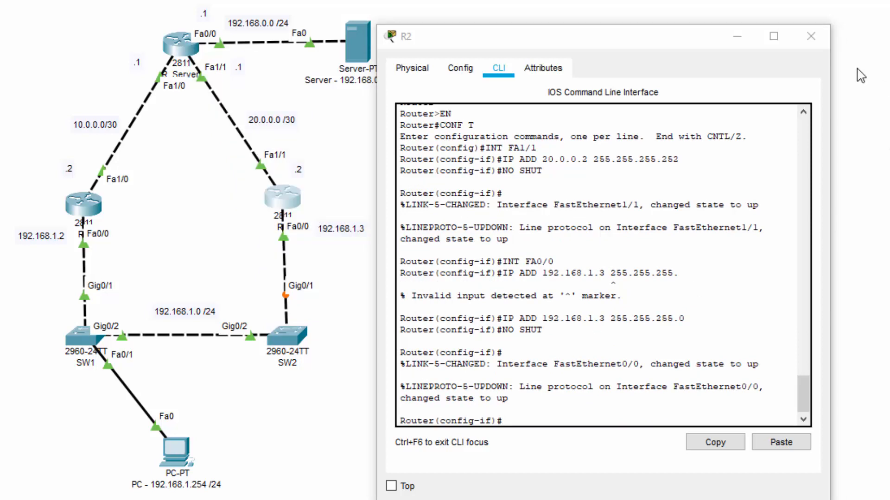
click(811, 36)
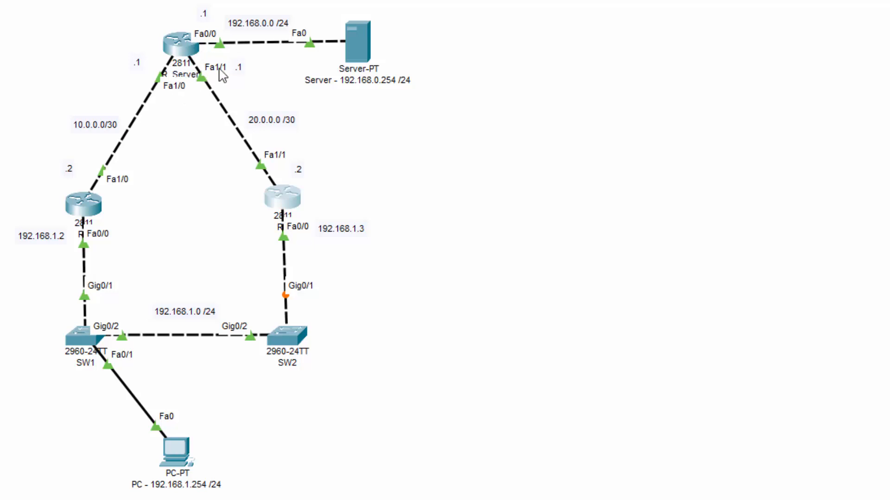
Open R_Server's command line, leave interface mode with EXIT, and start RIP configuration with ROUTER RIP
click(181, 47)
drag(264, 42, 601, 28)
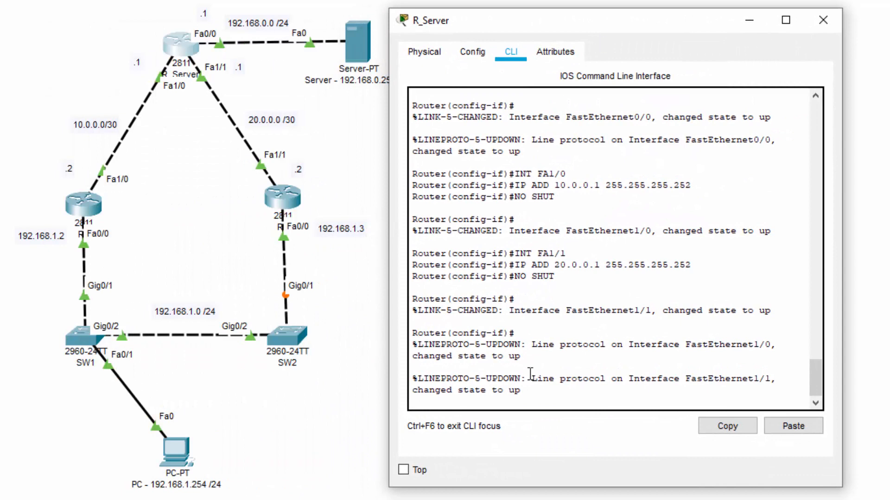
key(Return)
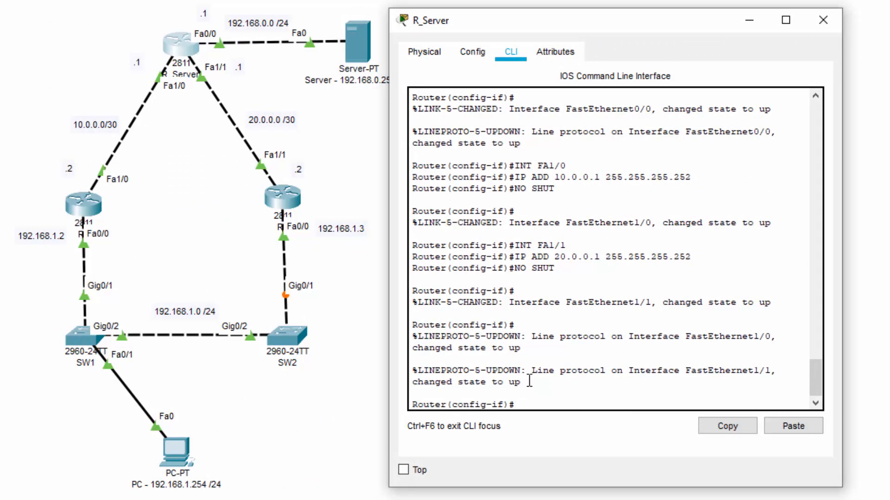
text(EXIT)
key(Return)
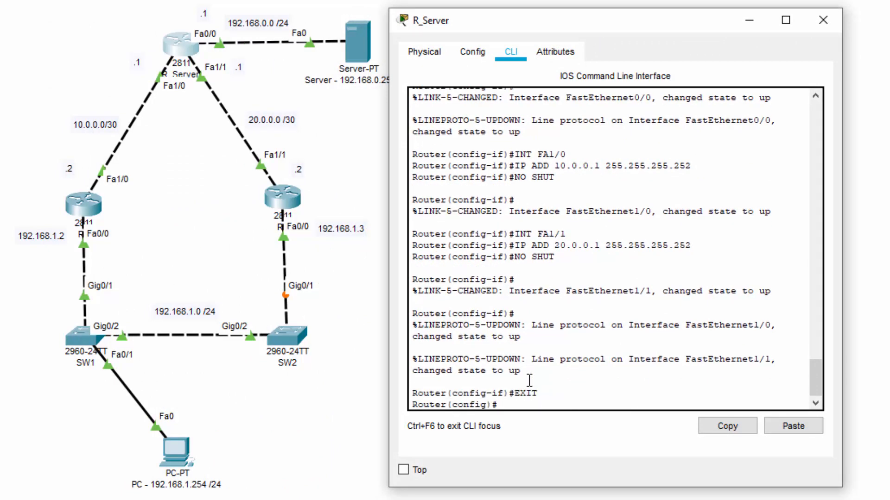
text(ROUTER RIP)
key(Return)
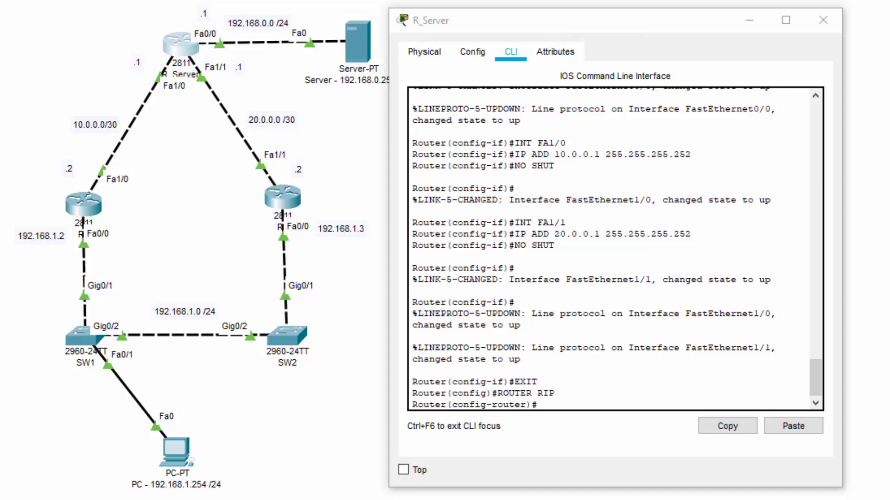
Advertise the server-side network in R_Server's RIP configuration with NETWORK 192.168.0.0
mouse_move(222, 28)
mouse_down()
mouse_move(276, 35)
mouse_move(307, 20)
mouse_up()
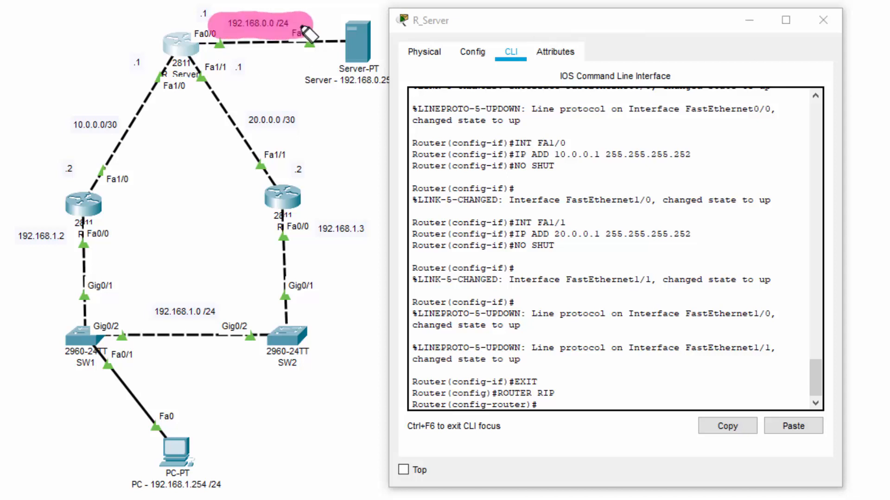
click(555, 405)
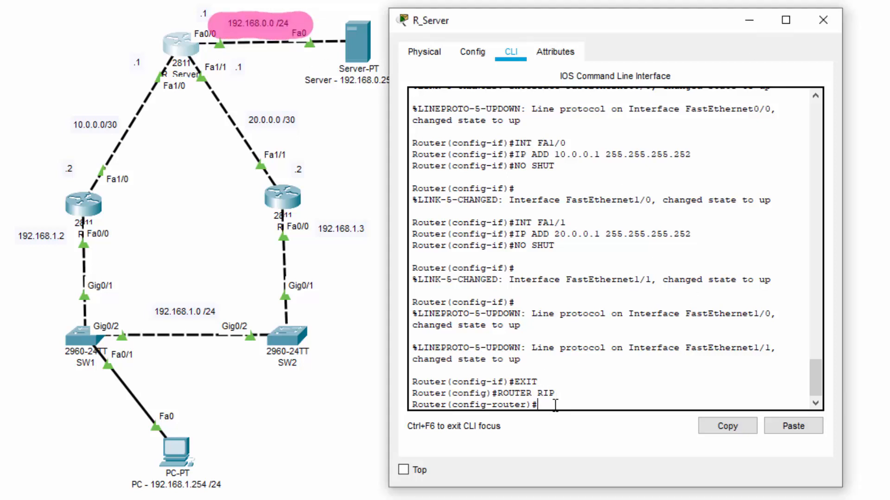
text(NETWORK 192.168.)
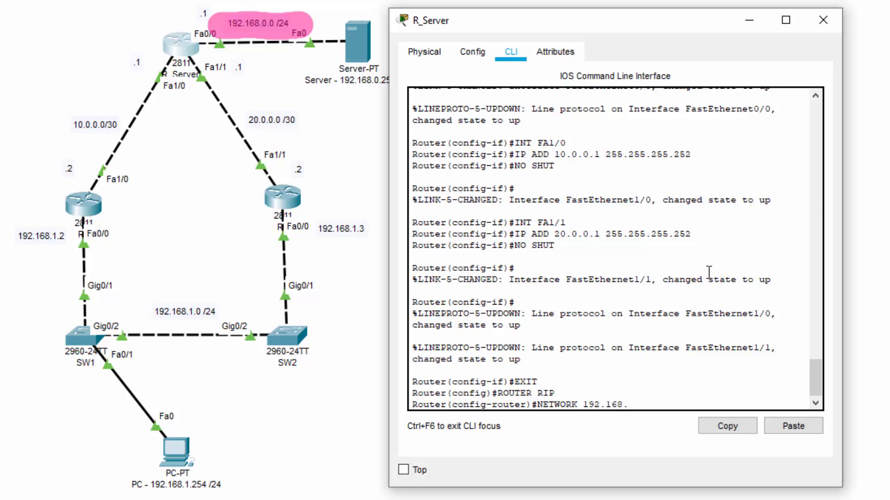
text(0.0)
key(Return)
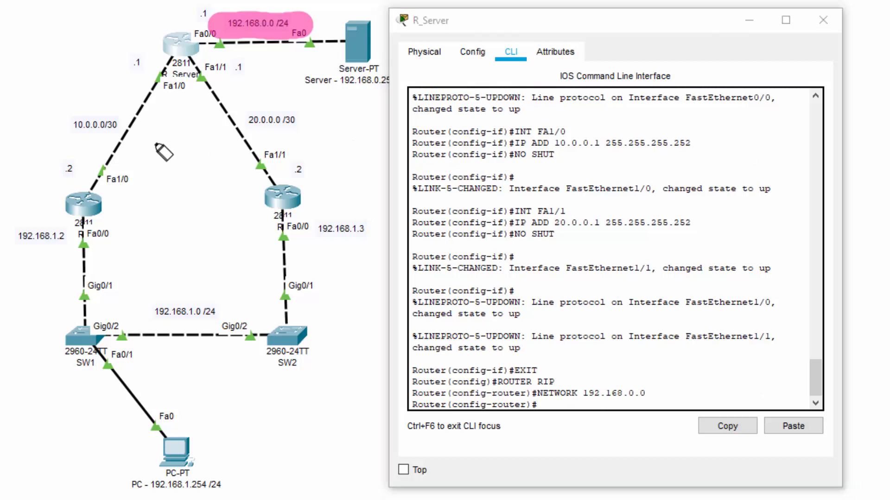
Add the link network towards R1 to R_Server's RIP configuration with NETWORK 10.0.0.0
mouse_move(69, 132)
mouse_down()
mouse_move(127, 141)
mouse_move(78, 127)
mouse_move(121, 132)
mouse_up()
click(550, 405)
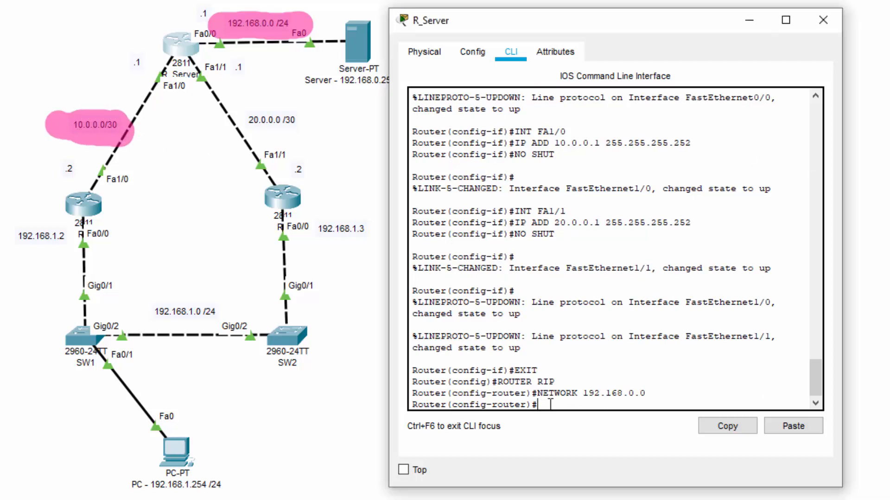
text(NWTEORK)
key(BackSpace)
key(BackSpace)
key(BackSpace)
key(BackSpace)
key(BackSpace)
text(ETWORK 10)
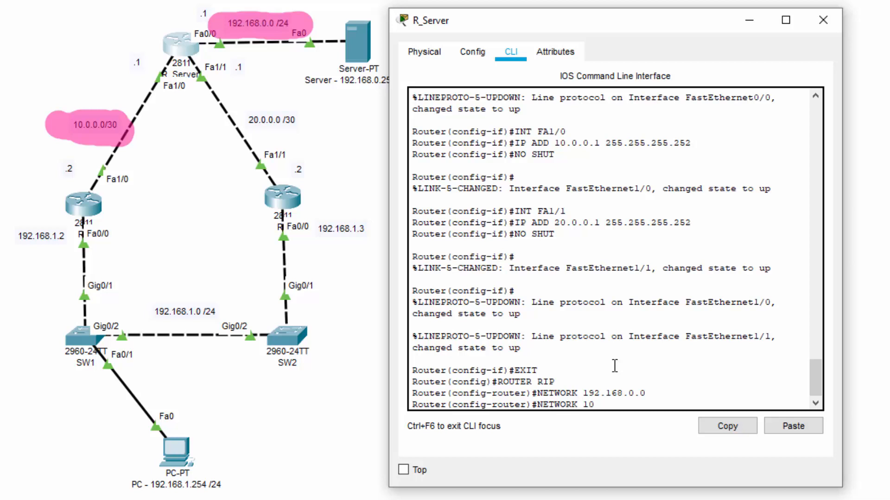
text(.0.0.0)
key(Return)
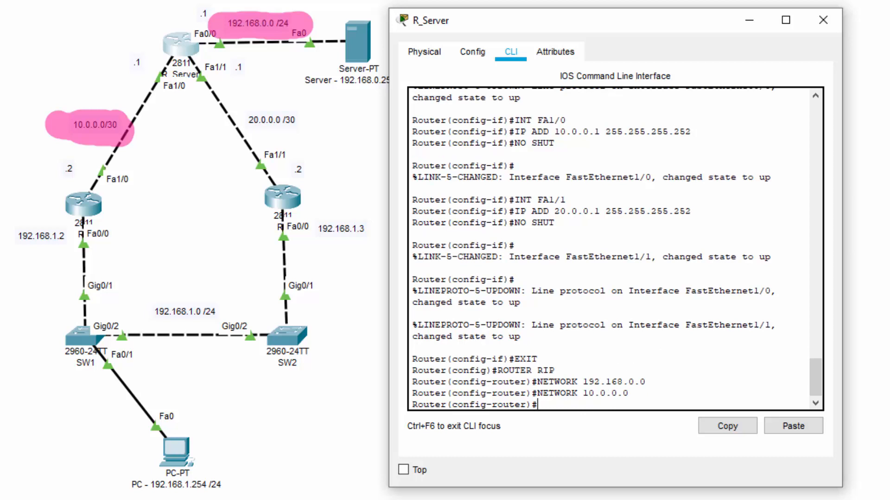
Add the link network towards R2 to R_Server's RIP with NETWORK 20.0.0.0 and close R_Server's configuration window
drag(247, 120, 291, 122)
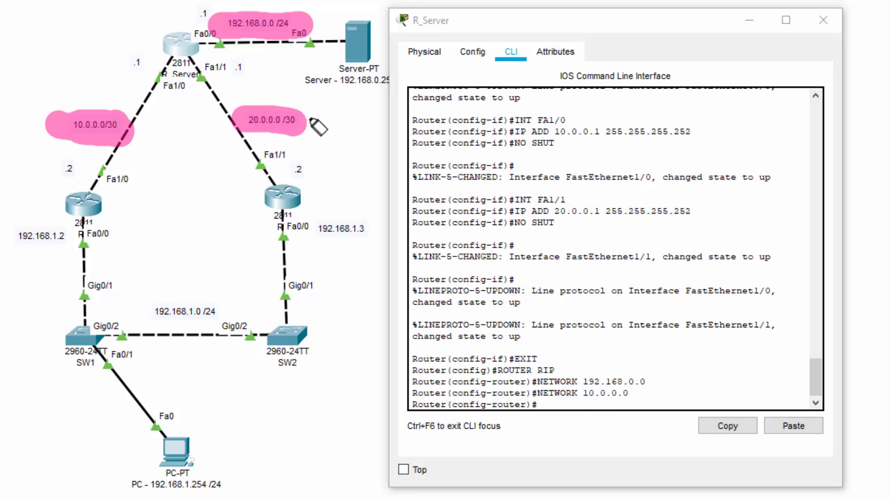
click(610, 413)
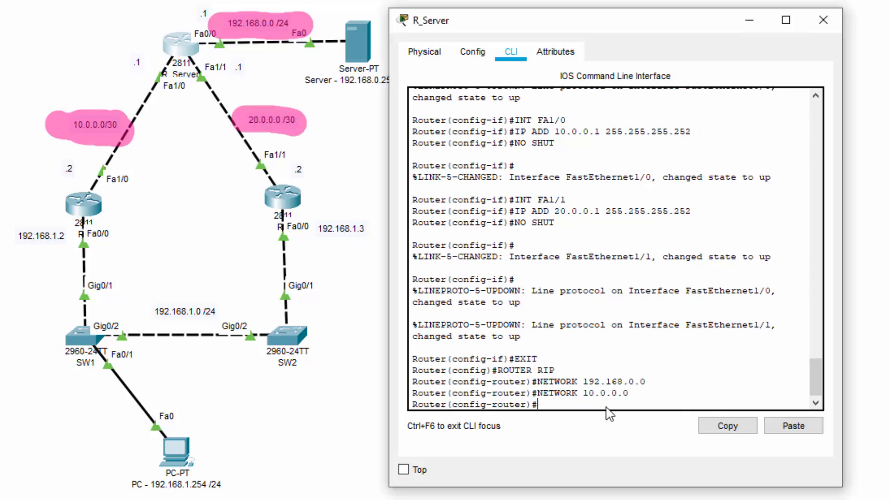
text(NETWORK 20.0.0.)
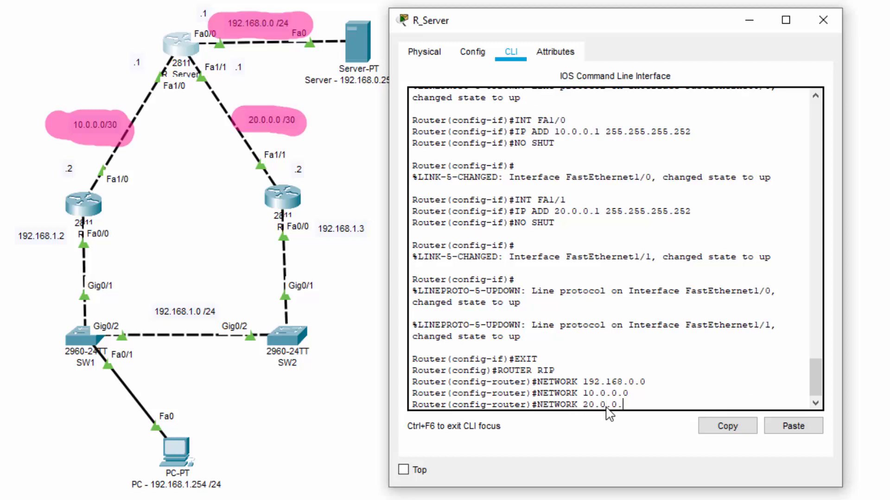
text(0)
key(Return)
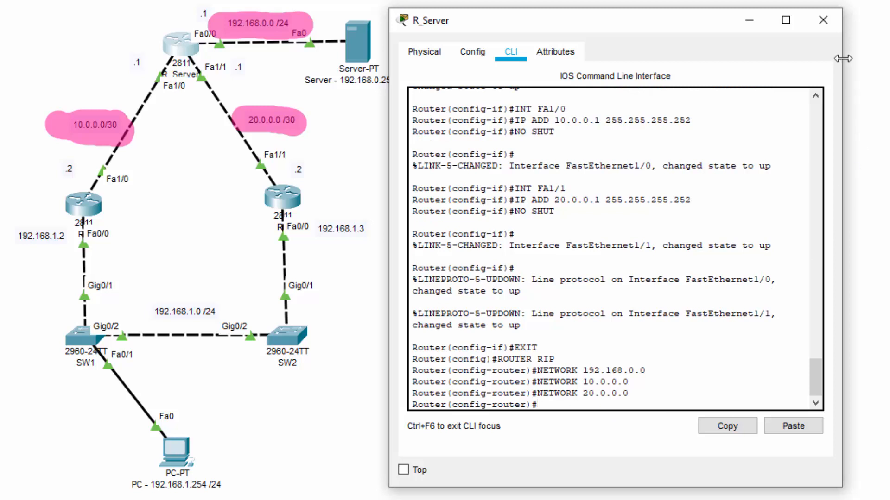
click(823, 19)
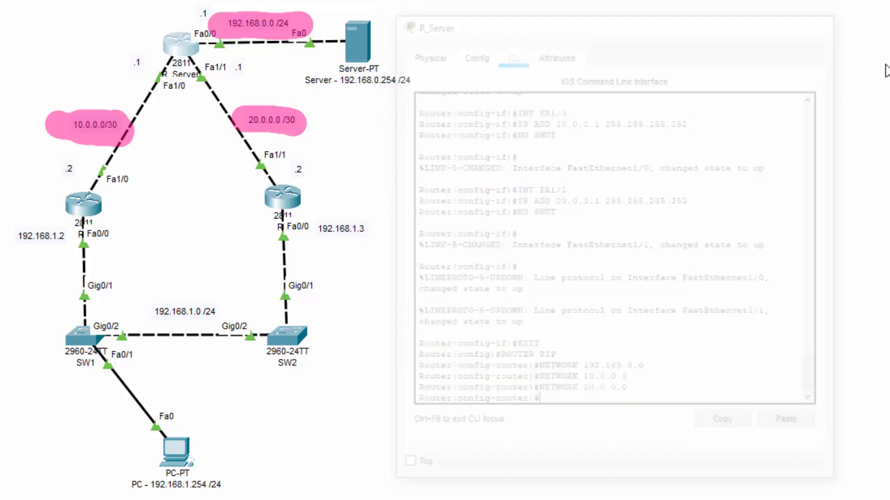
key(Escape)
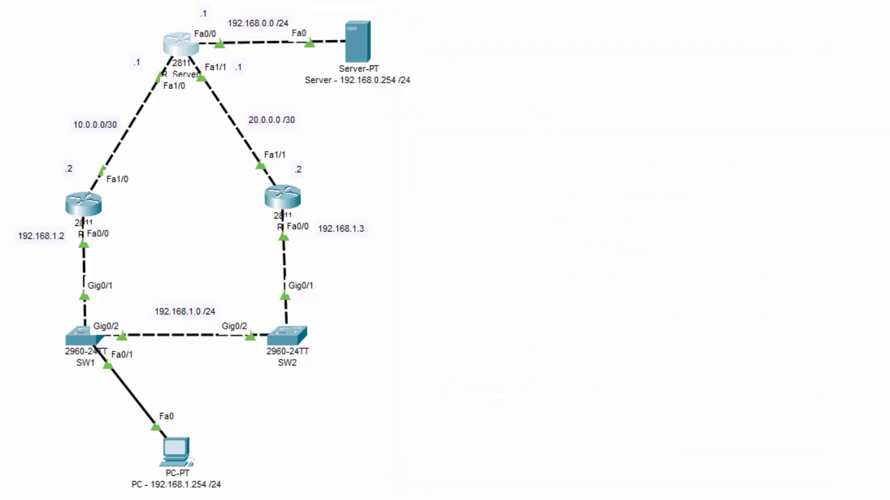
Open R1's command line, leave interface mode with EXIT, and start RIP configuration with ROUTER RIP
click(84, 206)
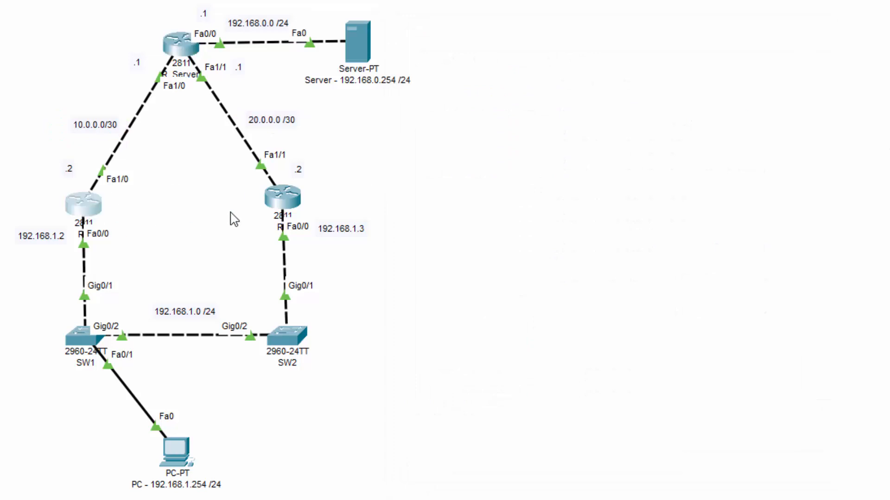
drag(304, 51, 597, 32)
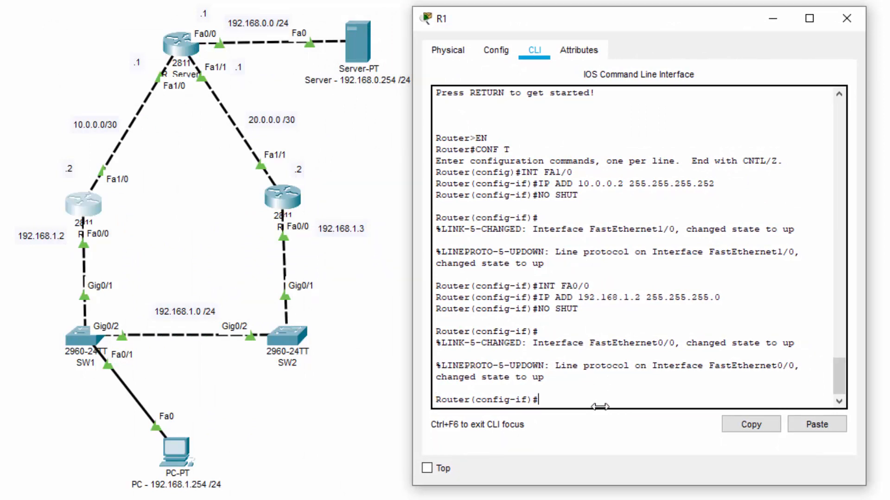
text(EXIT)
key(Return)
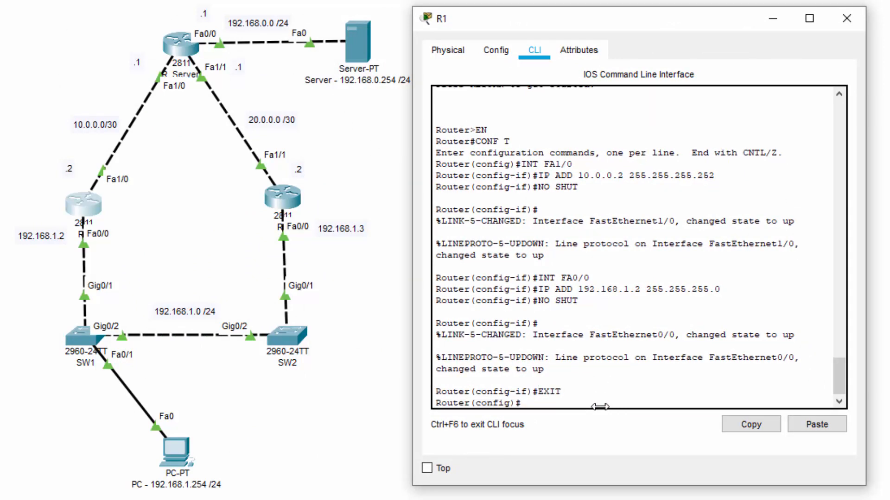
text(ROUTER RIP)
key(Return)
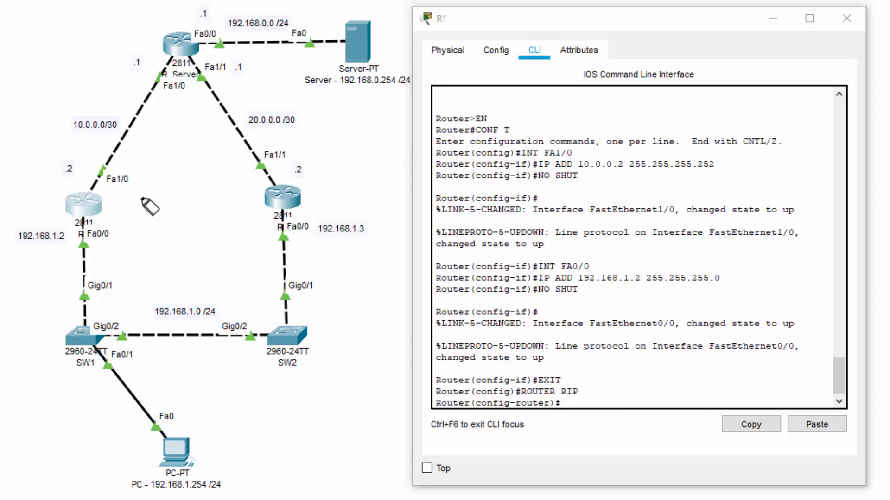
Advertise R1's link network towards R_Server in R1's RIP configuration with NETWORK 10.0.0.0
mouse_move(99, 194)
mouse_down()
mouse_move(67, 185)
mouse_move(112, 208)
mouse_move(85, 203)
mouse_up()
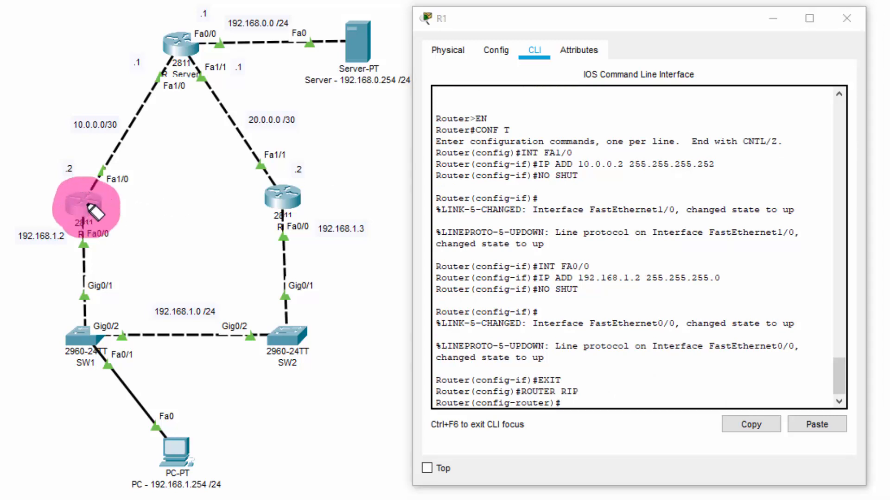
mouse_move(72, 115)
mouse_down()
mouse_move(106, 123)
mouse_move(60, 122)
mouse_move(137, 137)
mouse_up()
click(601, 408)
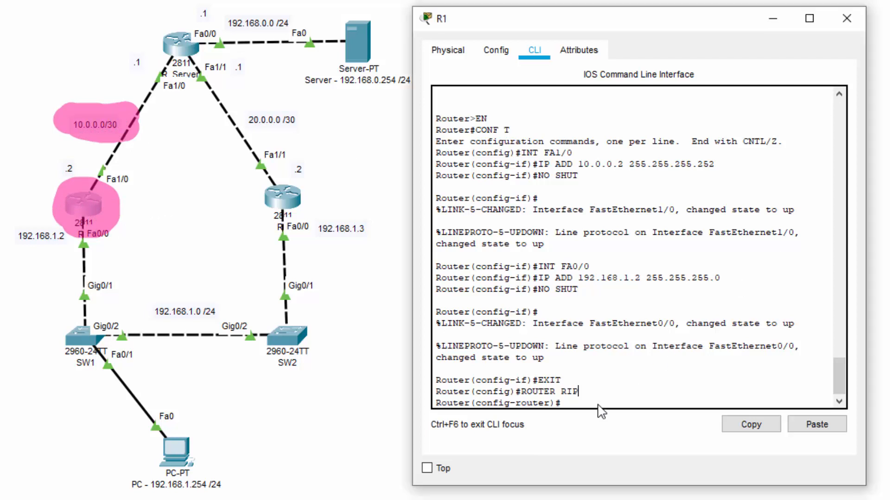
text(NETWORK 10.0.0.0)
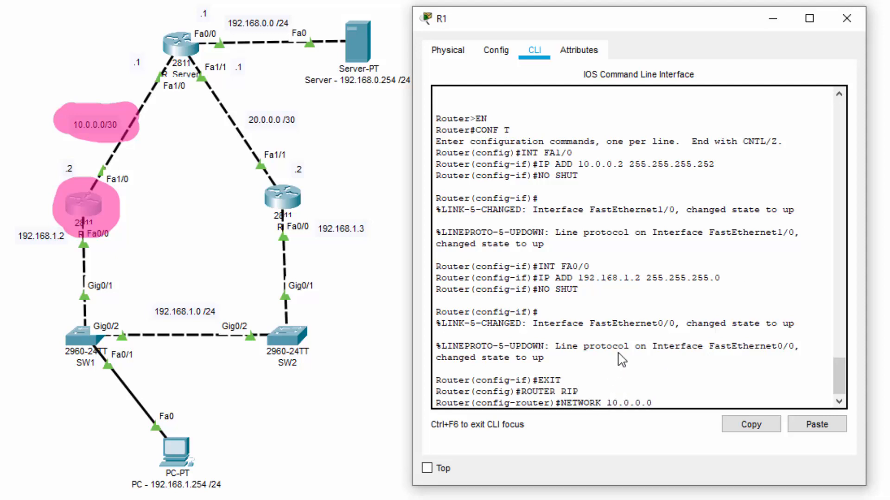
key(Return)
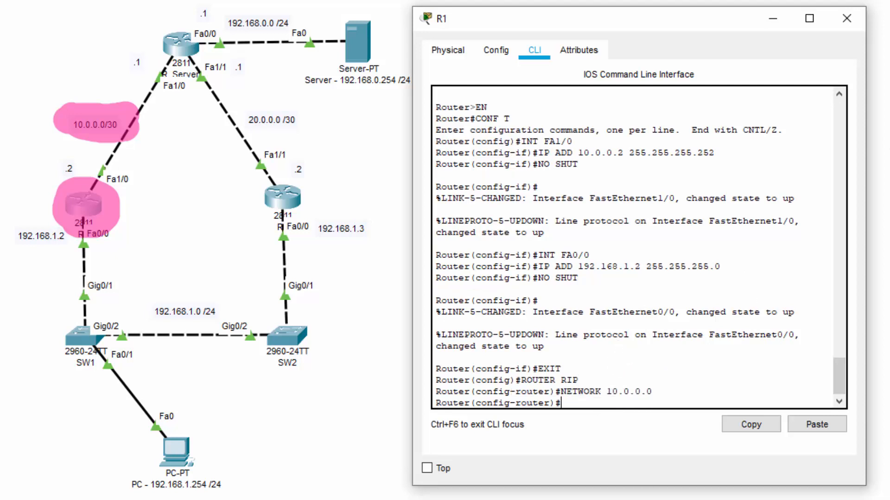
key(ctrl+shift+4)
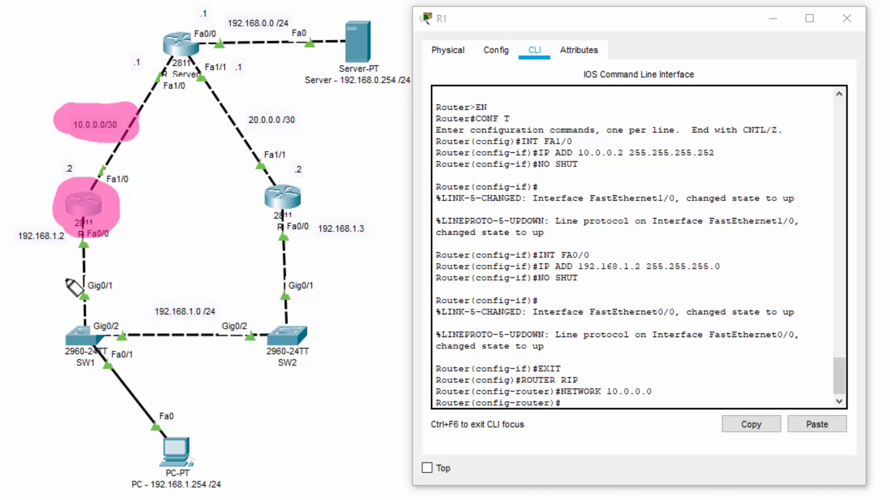
mouse_move(83, 243)
mouse_down()
mouse_move(172, 352)
mouse_move(259, 322)
mouse_move(206, 345)
mouse_move(278, 326)
mouse_move(176, 389)
mouse_move(165, 430)
mouse_move(141, 352)
mouse_up()
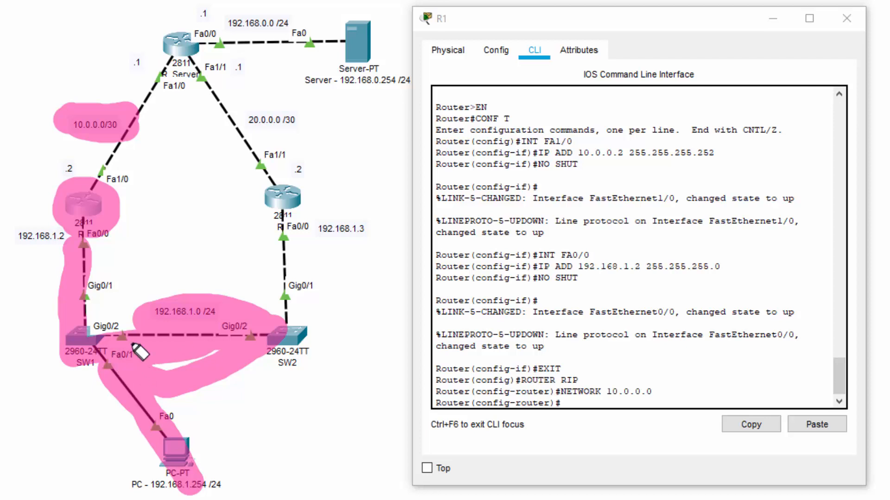
Advertise the PC-side LAN in R1's RIP configuration with NETWORK 192.168.1.0 and close R1's configuration window
click(609, 392)
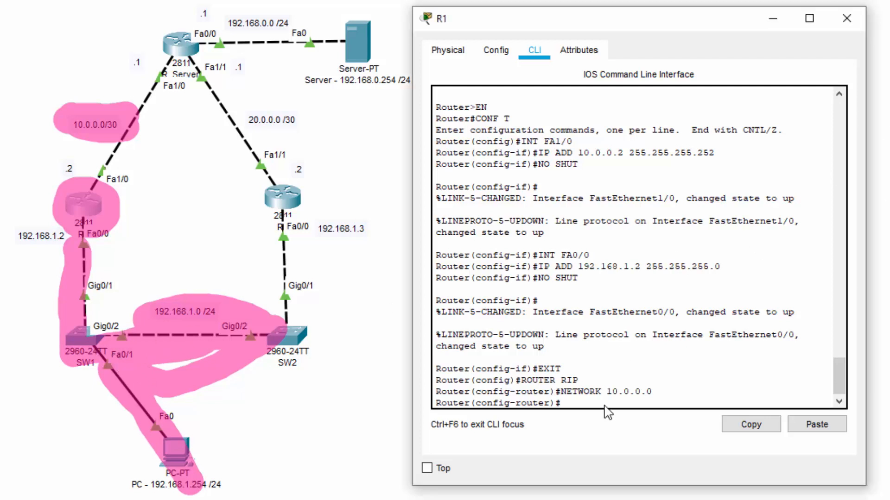
text(NETWORK 192.168.1)
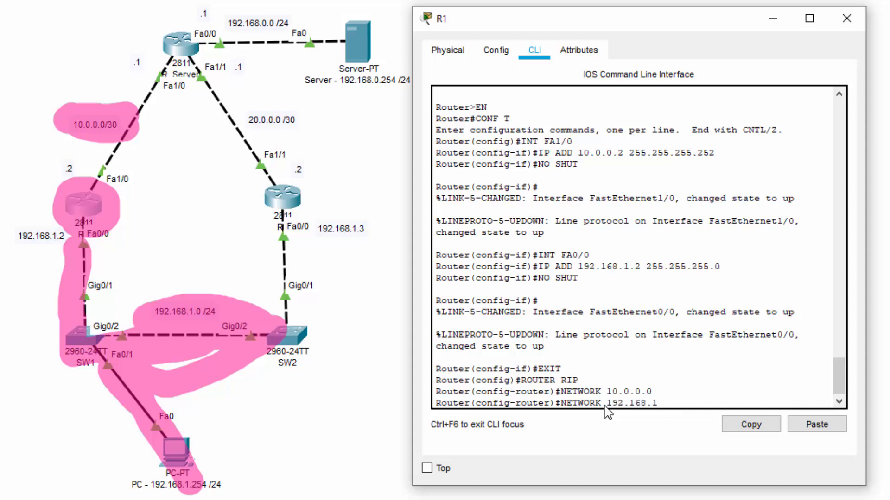
text(.0)
key(Return)
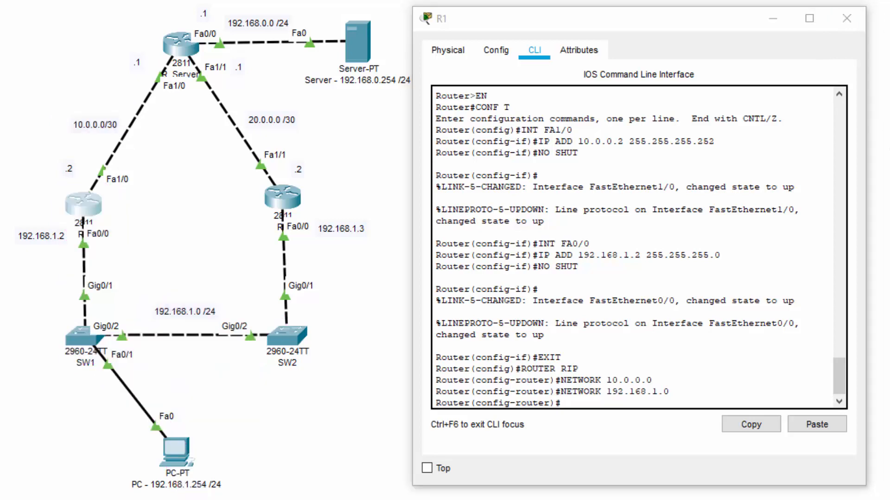
click(847, 18)
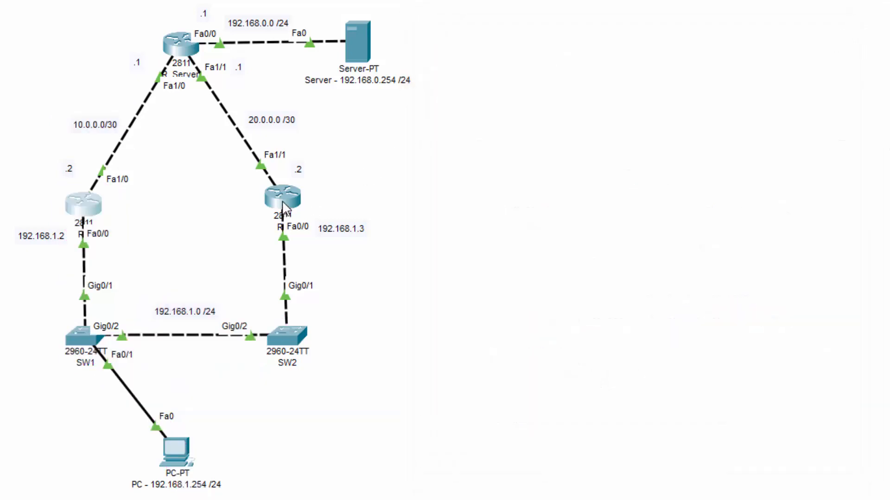
Open R2's command line, leave interface mode with EXIT, and start RIP configuration with ROUTER RIP
click(283, 204)
drag(279, 47, 614, 35)
text(E)
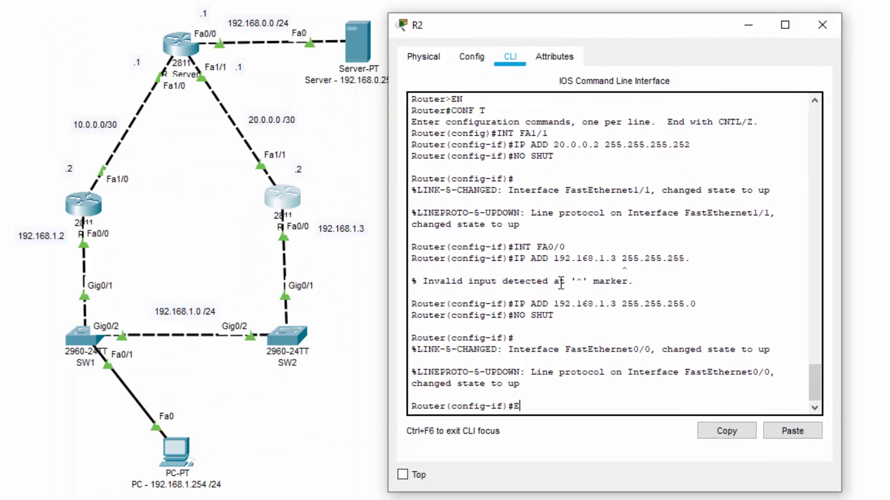
text(XIT)
key(Return)
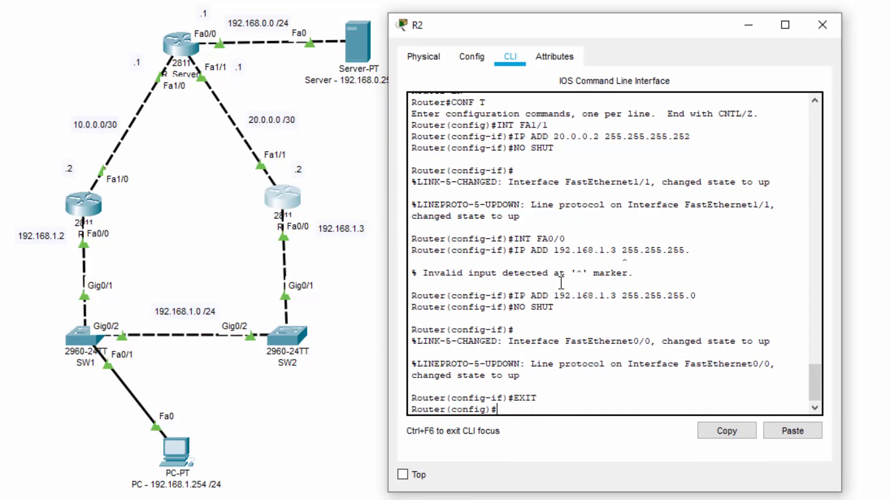
text(ROUTER RIP)
key(Return)
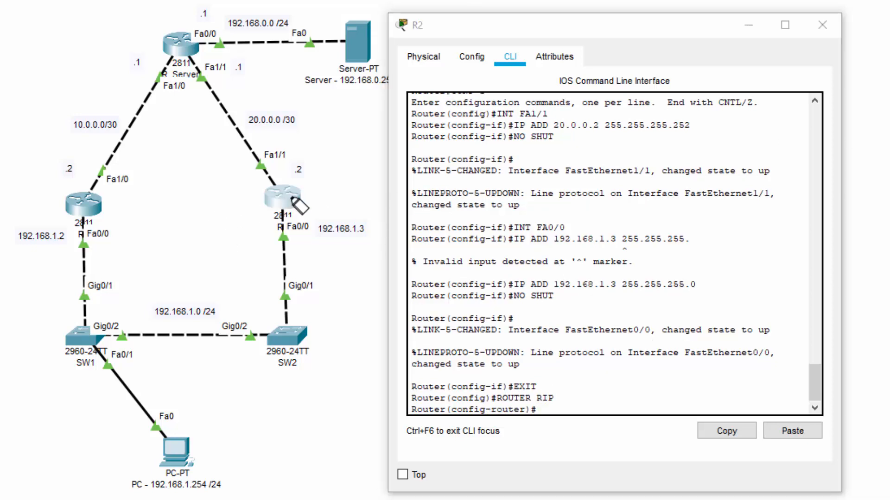
Advertise R2's link network towards R_Server in R2's RIP configuration with NETWORK 20.0.0.0
mouse_move(269, 187)
mouse_down()
mouse_move(300, 201)
mouse_move(286, 181)
mouse_up()
mouse_move(243, 120)
mouse_down()
mouse_move(268, 125)
mouse_move(258, 117)
mouse_up()
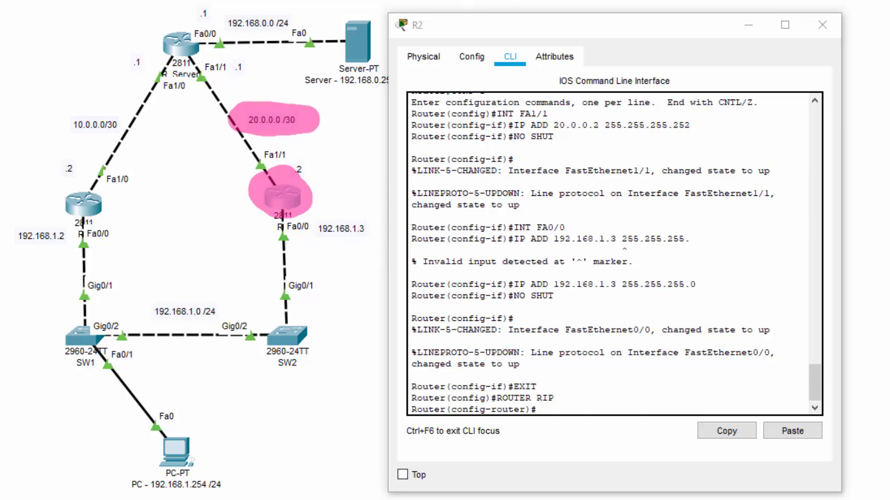
click(580, 414)
text(NE)
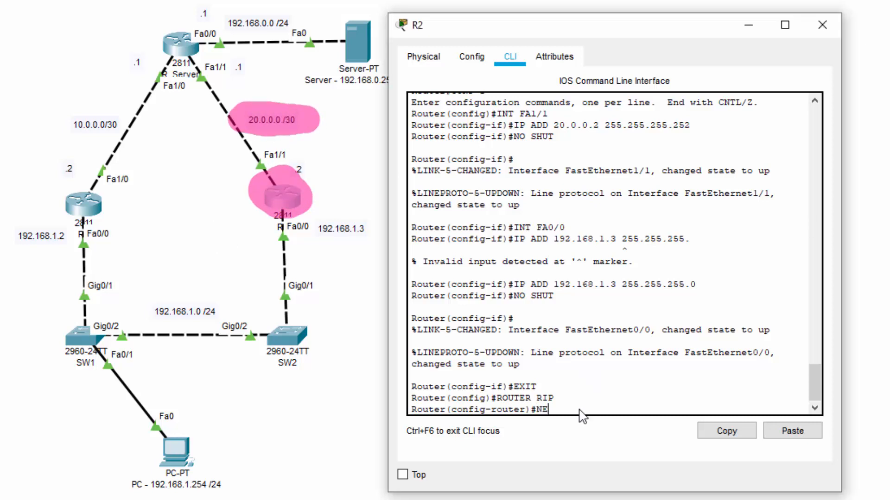
text(TWORK 20.0.0.0)
key(Return)
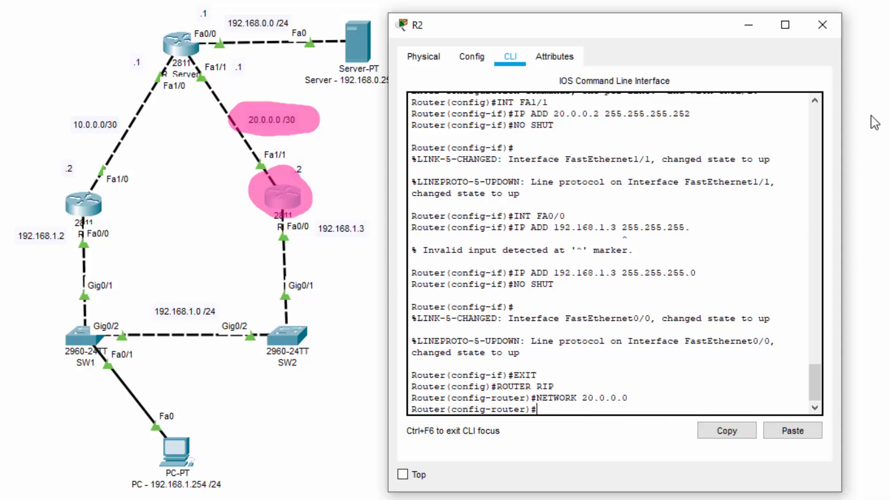
Add the switch-side LAN to R2's RIP configuration with NETWORK 192.168.1.0 and close R2's configuration window
click(378, 299)
drag(154, 307, 225, 307)
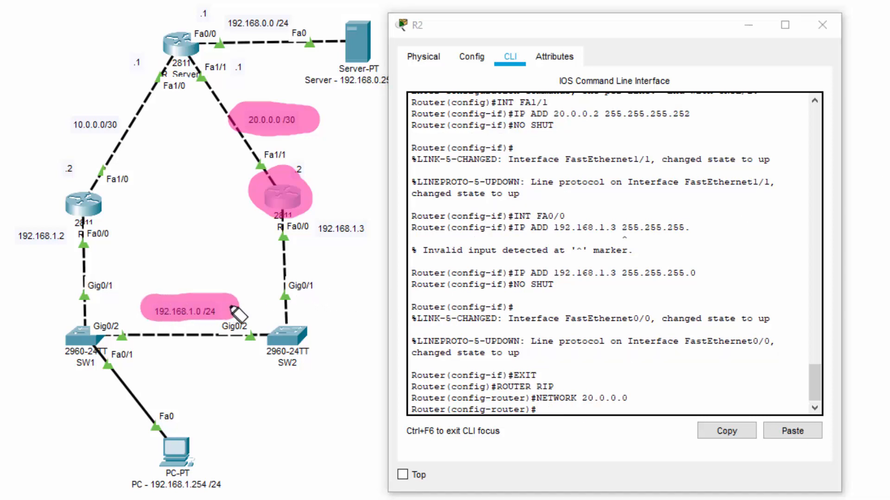
click(584, 408)
text(NETWORK)
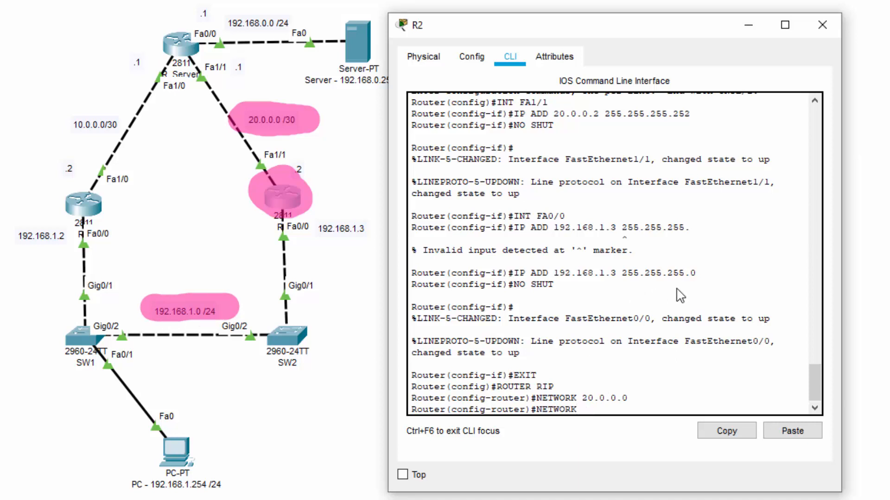
text( 192.168.1.0)
key(Return)
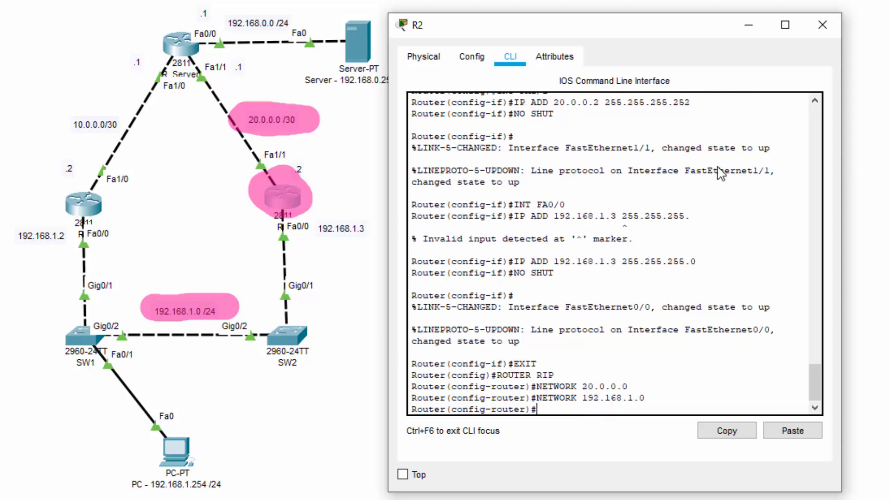
click(822, 25)
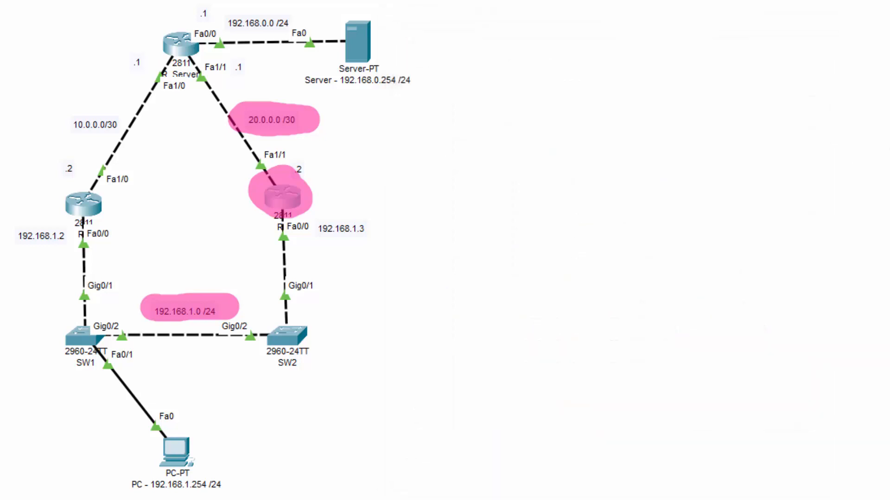
key(Escape)
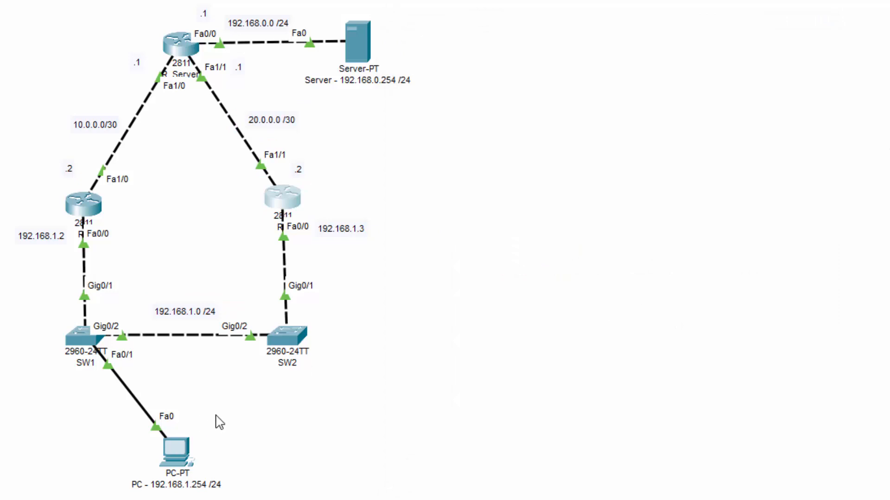
mouse_move(194, 431)
mouse_down()
mouse_move(139, 482)
mouse_move(153, 441)
mouse_up()
mouse_move(417, 12)
mouse_down()
mouse_move(318, 20)
mouse_move(417, 4)
mouse_up()
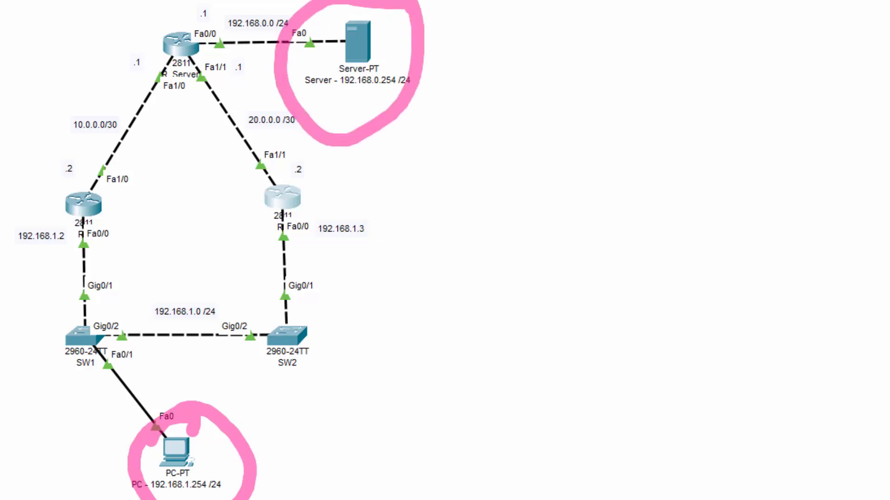
drag(255, 465, 403, 283)
mouse_move(423, 195)
mouse_down()
mouse_move(403, 157)
mouse_move(450, 159)
mouse_move(425, 158)
mouse_up()
Open the PC's Command Prompt and test connectivity to the server with PING 192.168.0.254
click(177, 452)
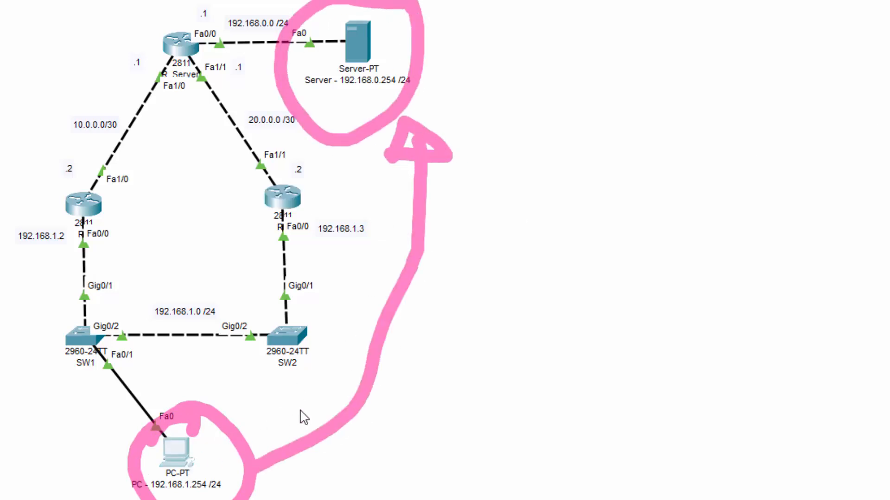
mouse_move(366, 48)
mouse_down()
mouse_move(599, 28)
mouse_move(11, 38)
mouse_move(555, 24)
mouse_move(586, 13)
mouse_up()
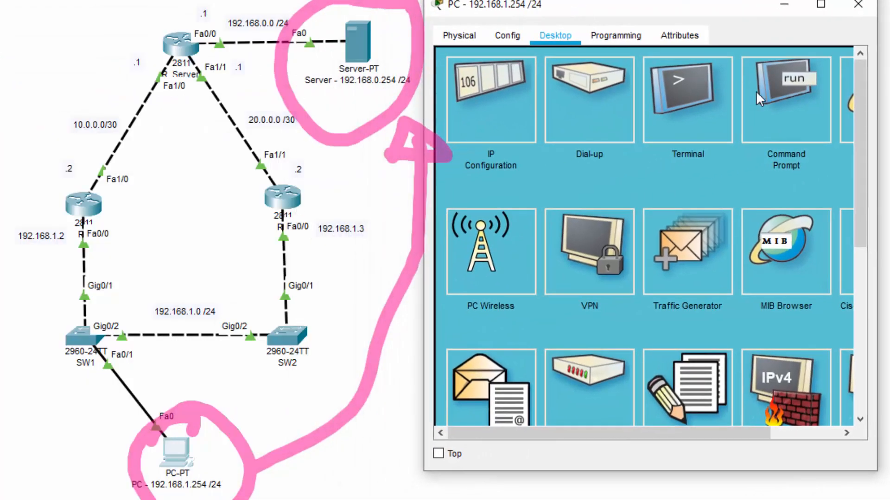
click(757, 98)
text(PINM)
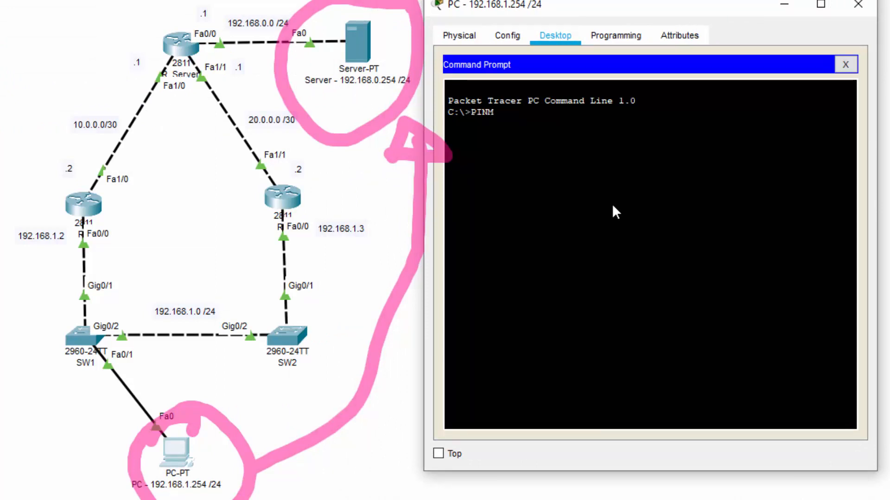
key(BackSpace)
text(G 192.168.)
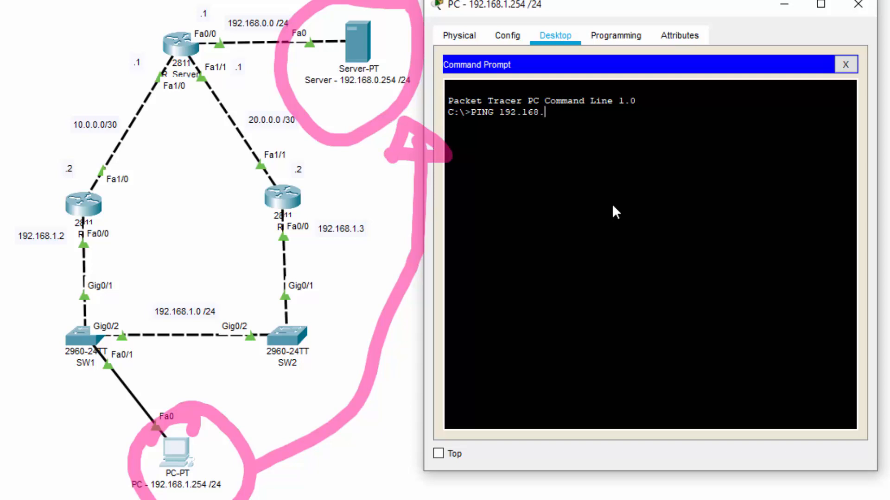
text(0.254)
key(Return)
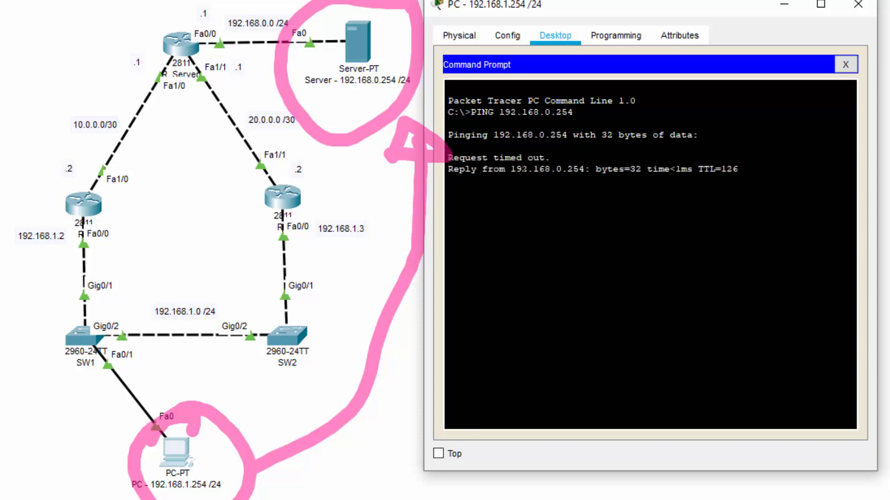
drag(477, 170, 539, 170)
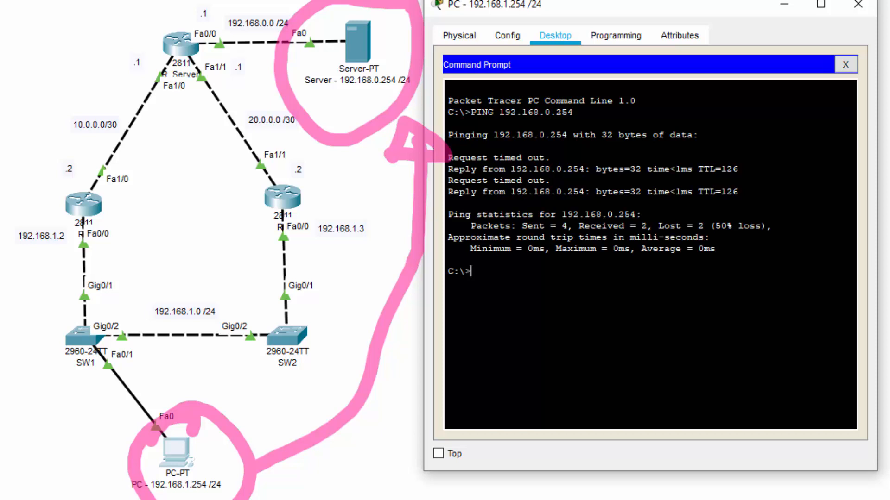
Repeat the ping from the PC to the server at 192.168.0.254 and close the PC's window
drag(738, 191, 581, 189)
click(471, 272)
key(Up)
key(Return)
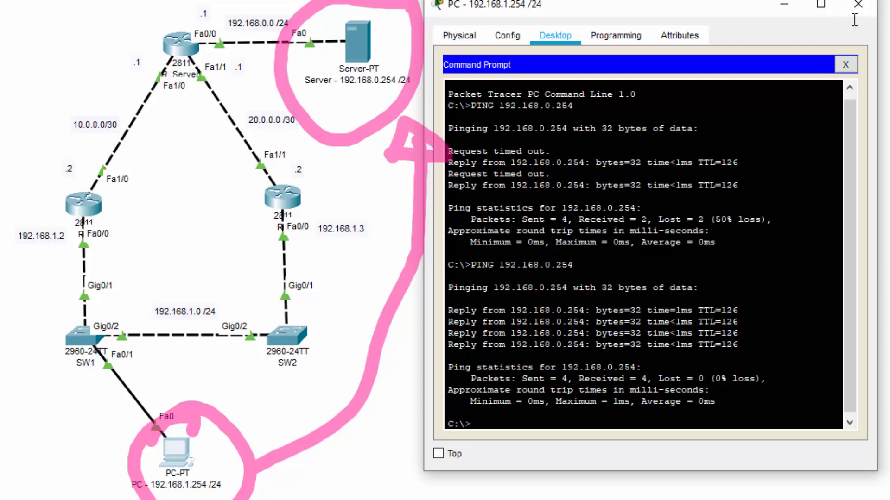
click(857, 5)
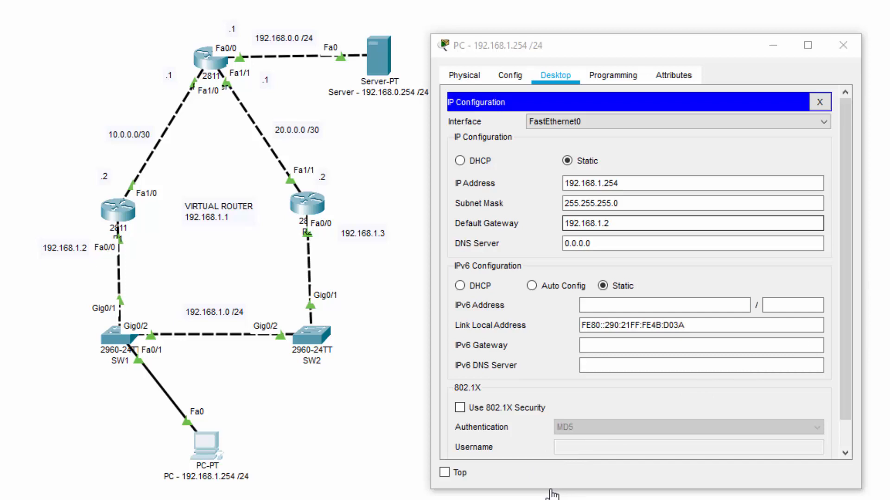
mouse_move(259, 431)
mouse_down()
mouse_move(167, 494)
mouse_move(260, 431)
mouse_up()
mouse_move(399, 21)
mouse_down()
mouse_move(318, 98)
mouse_move(437, 37)
mouse_move(370, 30)
mouse_up()
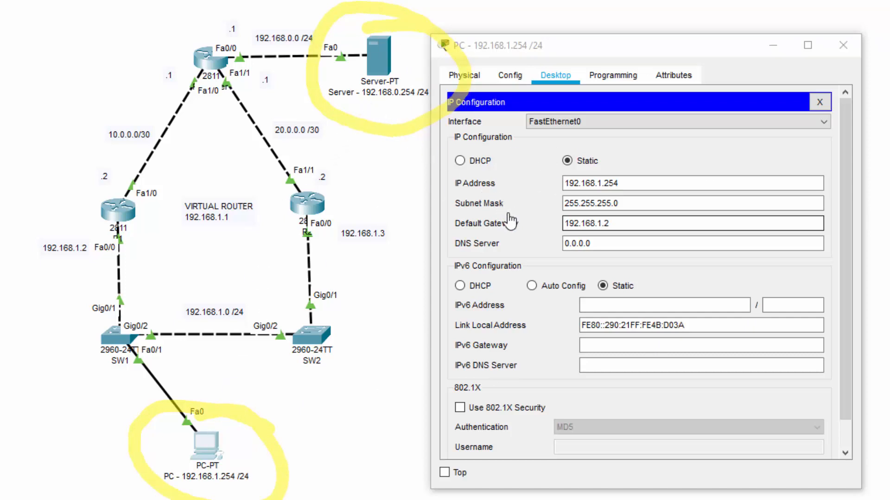
drag(557, 223, 613, 225)
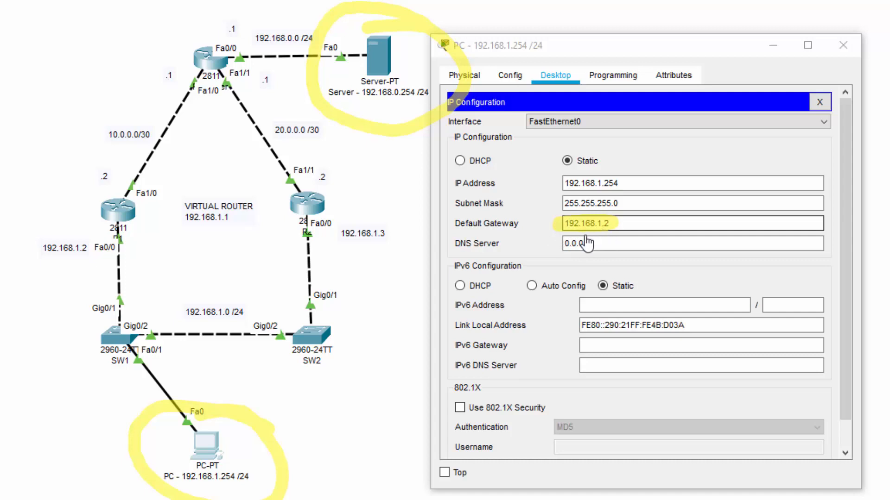
drag(36, 247, 124, 250)
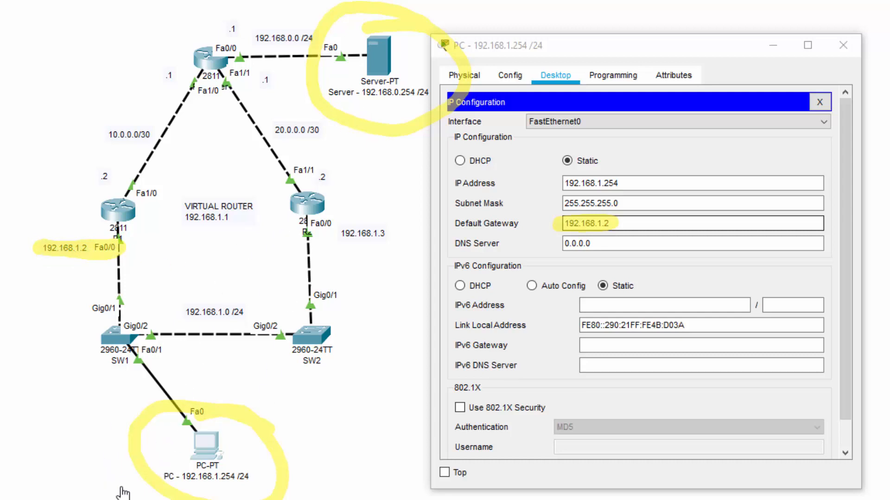
mouse_move(132, 496)
mouse_down()
mouse_move(97, 444)
mouse_move(20, 252)
mouse_move(139, 53)
mouse_move(238, 26)
mouse_move(291, 34)
mouse_move(282, 58)
mouse_move(298, 26)
mouse_move(260, 65)
mouse_move(282, 19)
mouse_move(297, 24)
mouse_up()
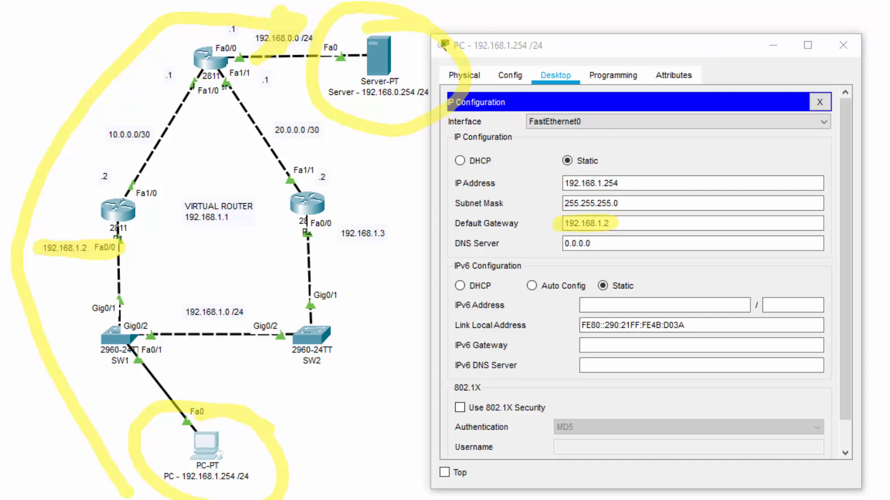
Close the PC's configuration window and delete the cable between R1's Fa0/0 and SW1's Gig0/1
key(alt+F4)
click(119, 263)
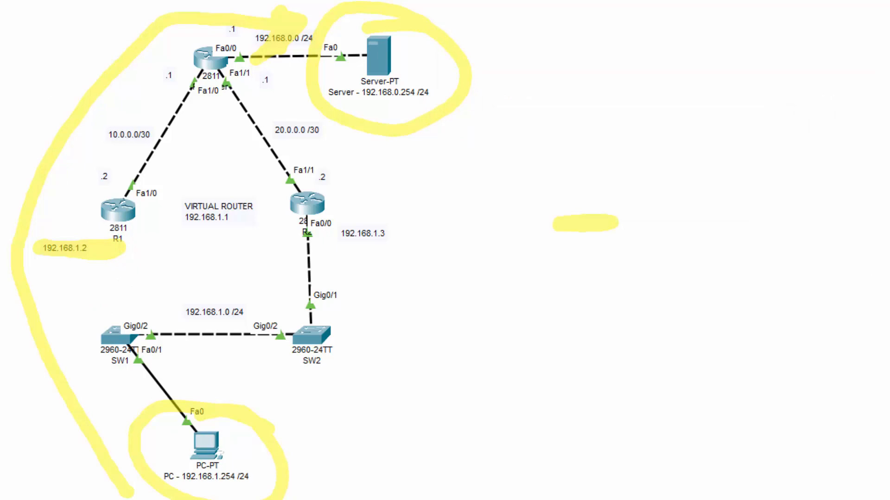
Switch the PC from IP Configuration to its Command Prompt and ping the server at 192.168.0.254 with the R1–SW1 link removed
click(203, 443)
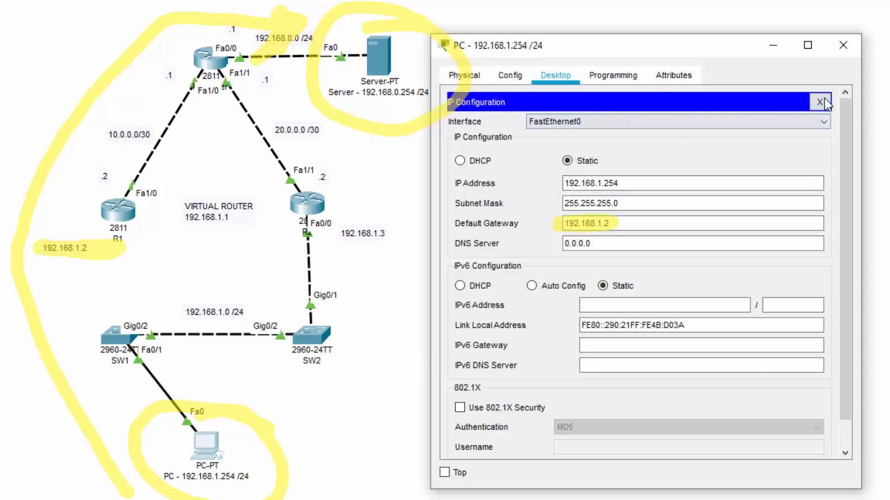
click(819, 102)
click(793, 124)
key(Up)
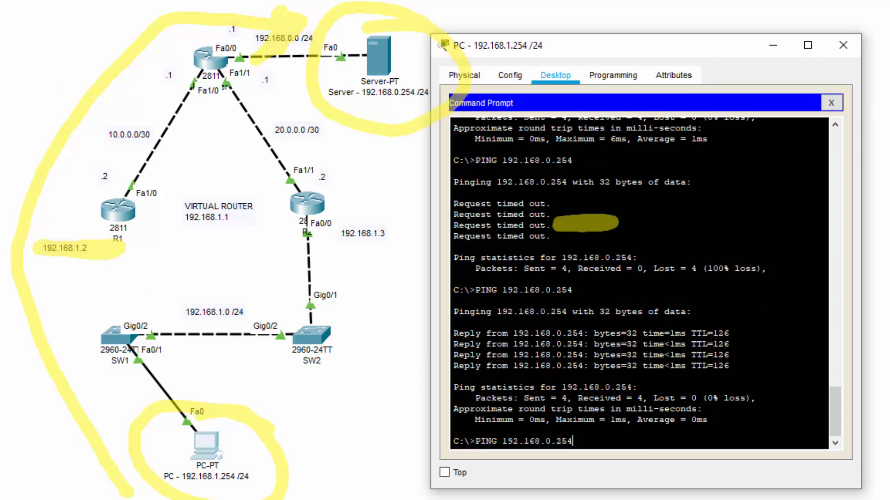
key(Return)
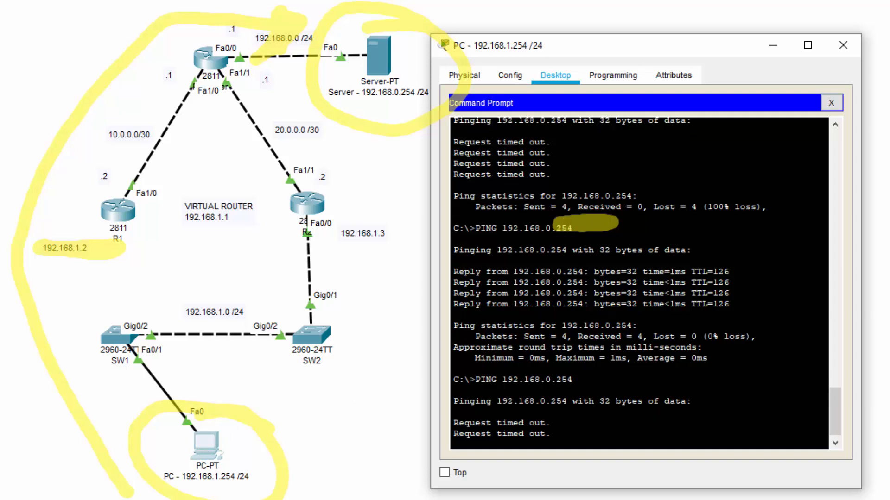
key(ctrl+shift+4)
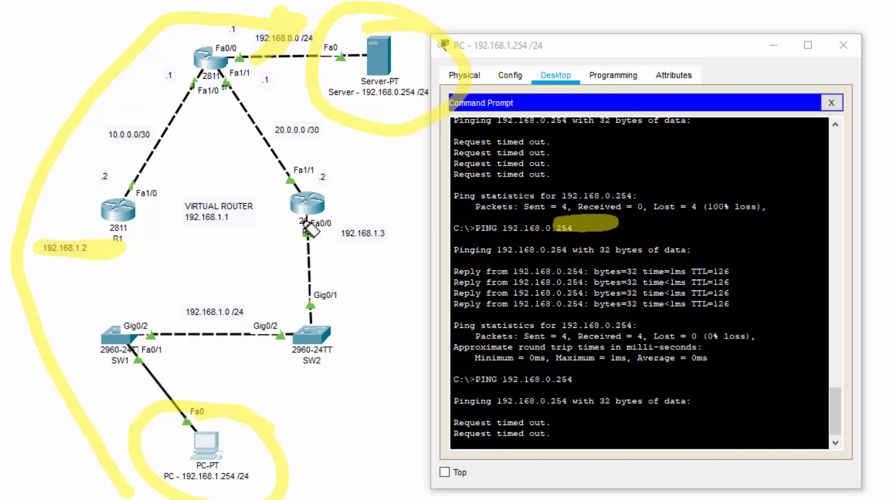
mouse_move(311, 229)
mouse_down()
mouse_move(385, 237)
mouse_move(324, 237)
mouse_move(374, 238)
mouse_up()
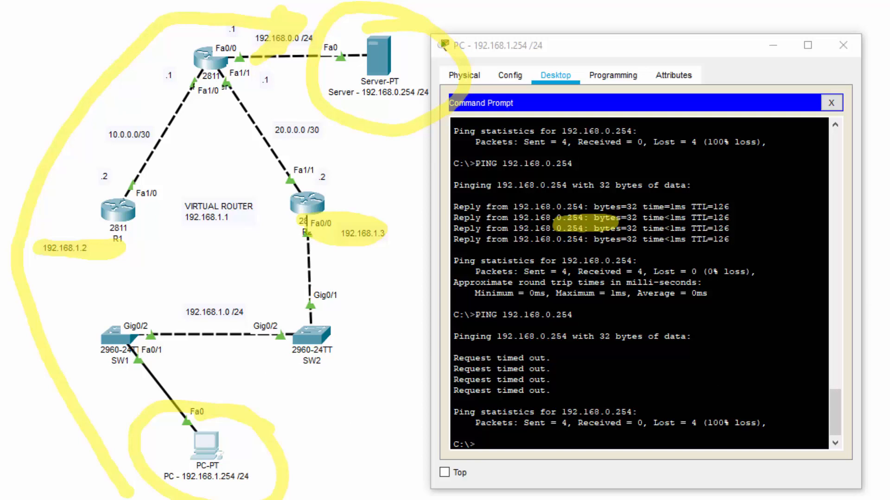
key(ctrl+shift+7)
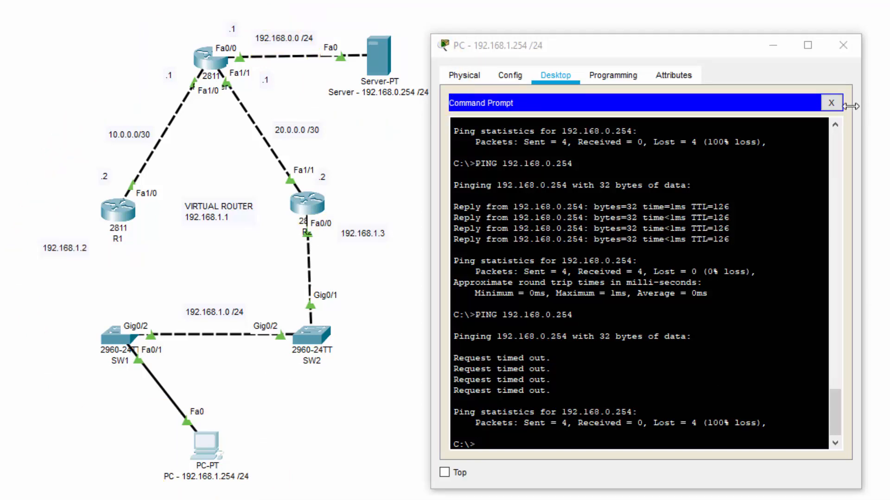
Switch the PC from its Command Prompt to IP Configuration and set the default gateway to 192.168.1.3
click(831, 103)
click(509, 151)
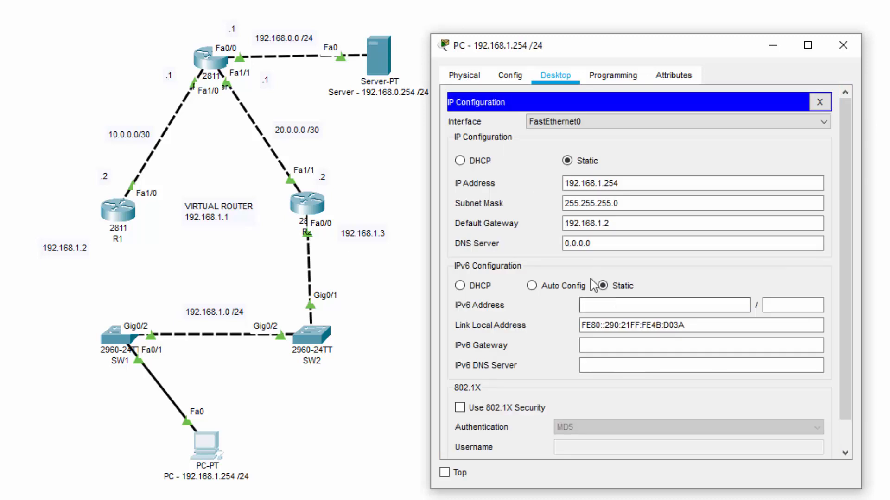
drag(620, 223, 607, 224)
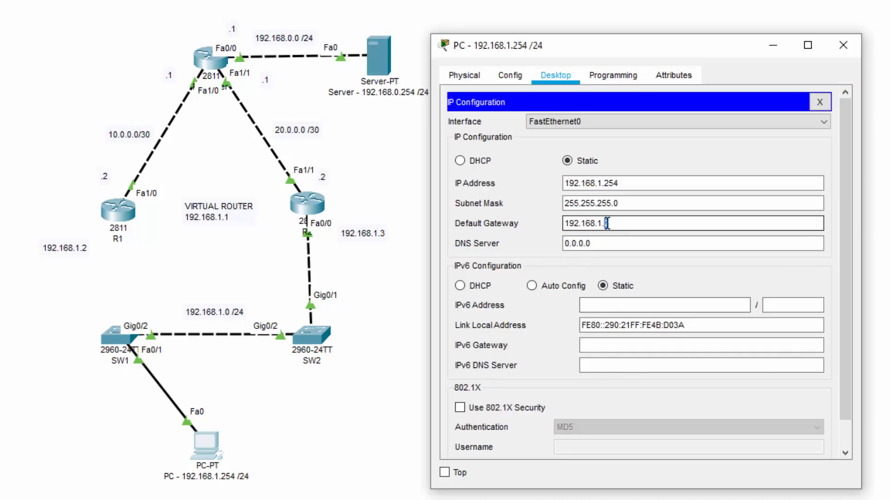
text(3)
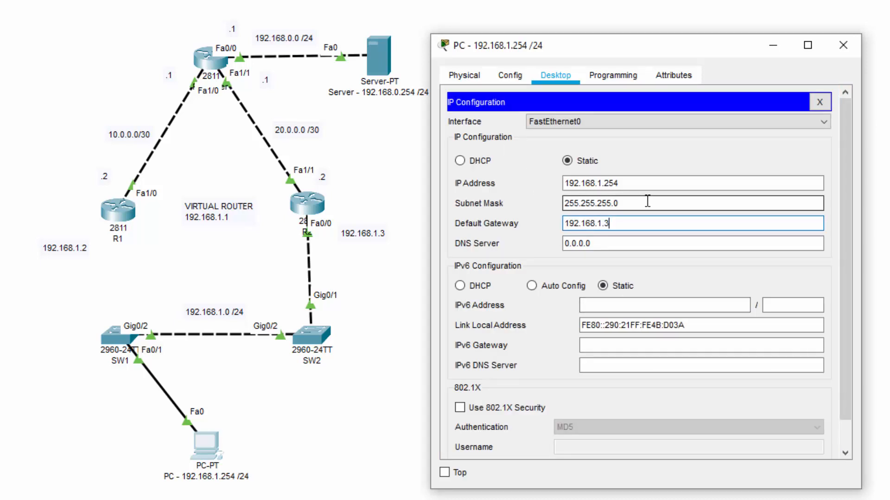
click(819, 102)
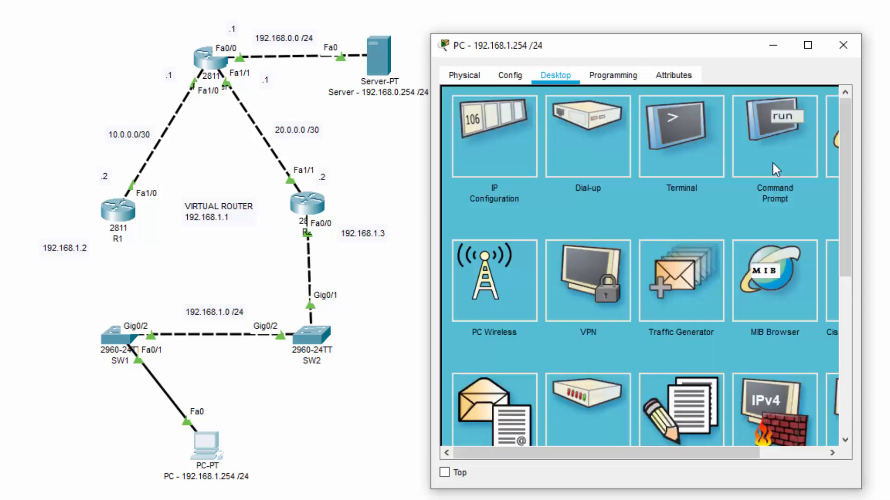
Ping the server at 192.168.0.254 from the PC's Command Prompt and put the PC's window away
click(773, 168)
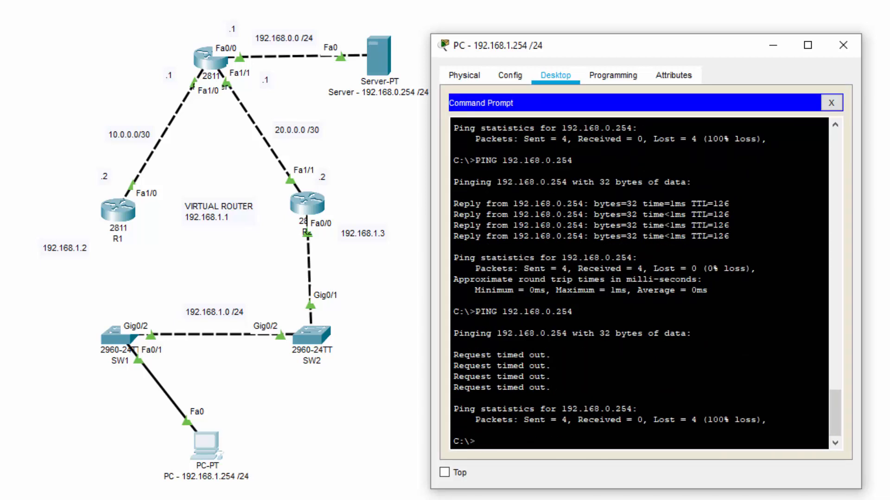
key(Up)
key(Return)
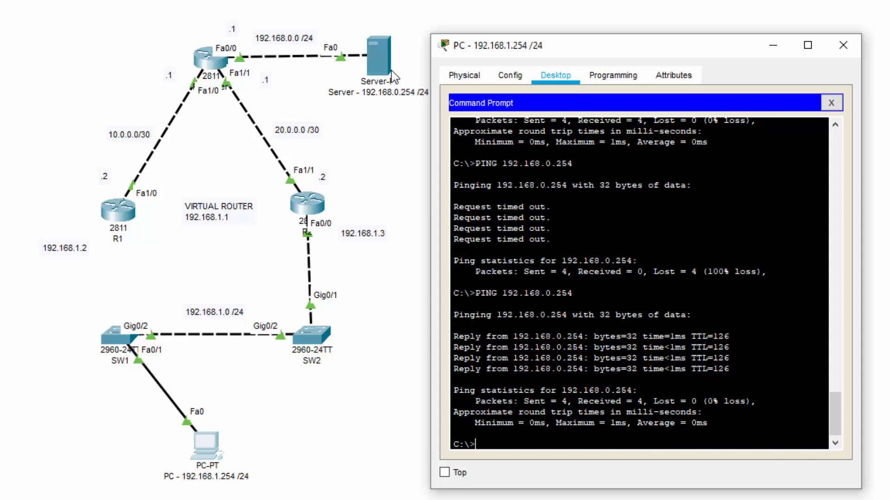
click(789, 46)
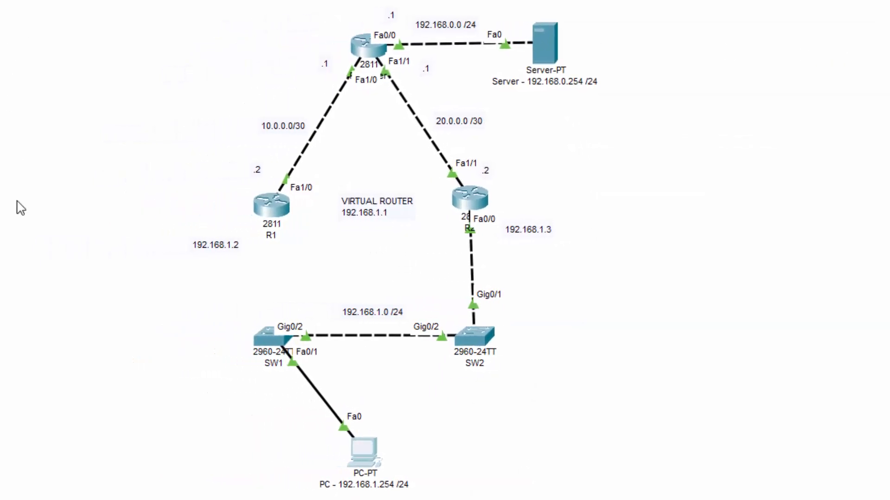
Reconnect SW1 to R1's FastEthernet0/0 with a copper cross-over cable, restoring the removed link
click(283, 331)
click(348, 319)
click(289, 204)
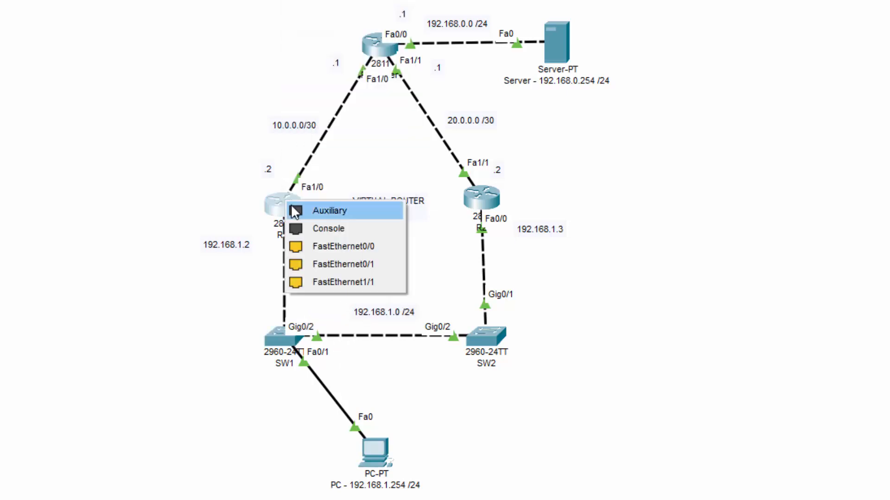
click(320, 245)
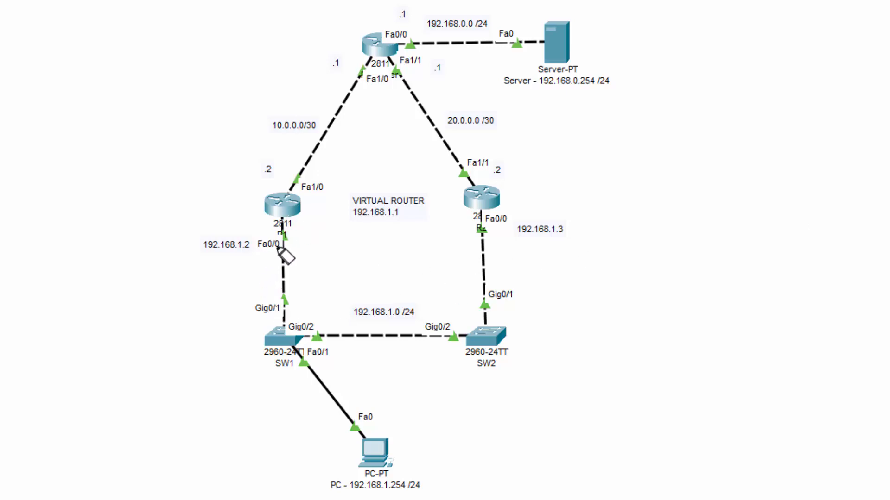
click(294, 242)
drag(293, 242, 189, 244)
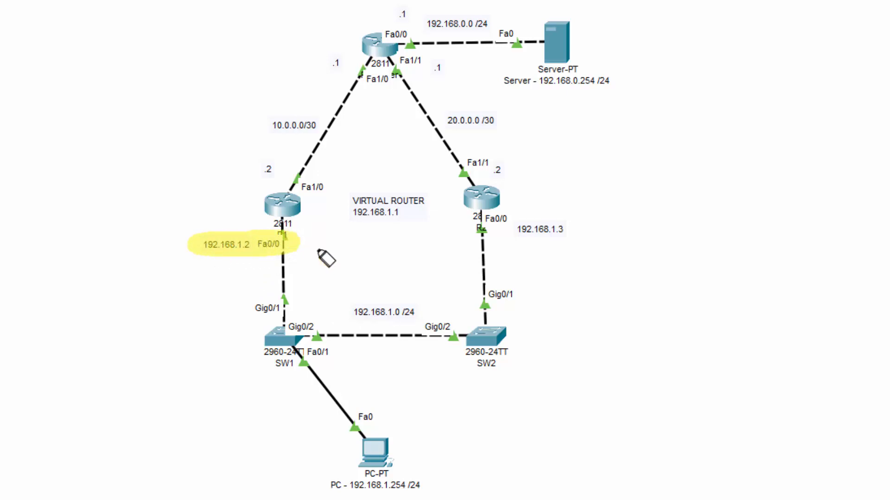
mouse_move(484, 216)
mouse_down()
mouse_move(565, 235)
mouse_move(477, 229)
mouse_up()
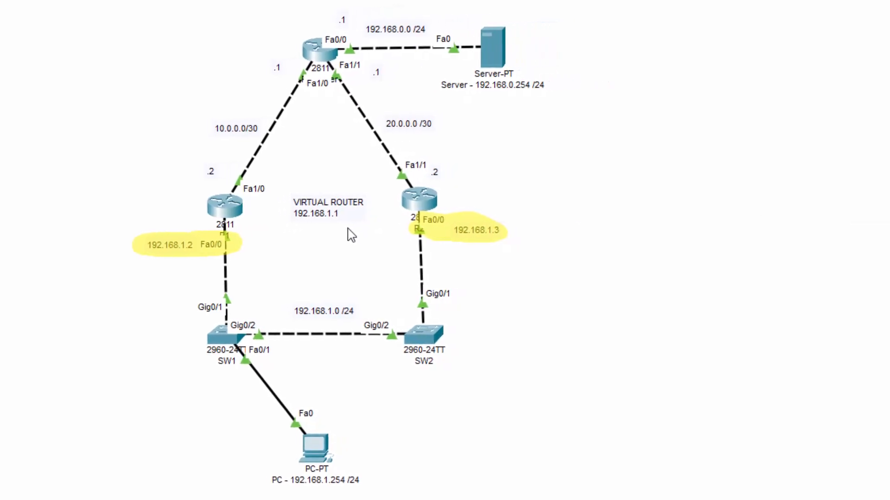
Open R1's command line and enter interface configuration mode for Fa0/0 with ENABLE, CONF T and INT FA0/0
click(227, 209)
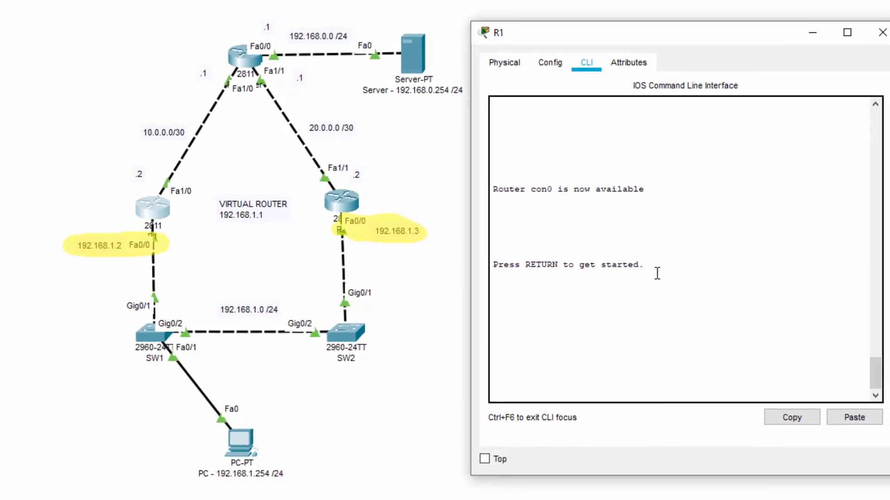
key(Return)
key(Return)
key(Return)
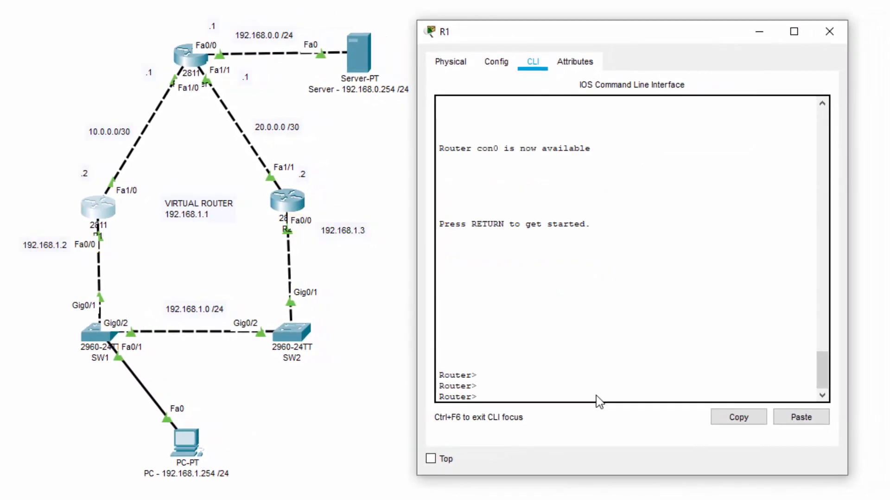
text(ENABLE)
key(Return)
text(CONF T)
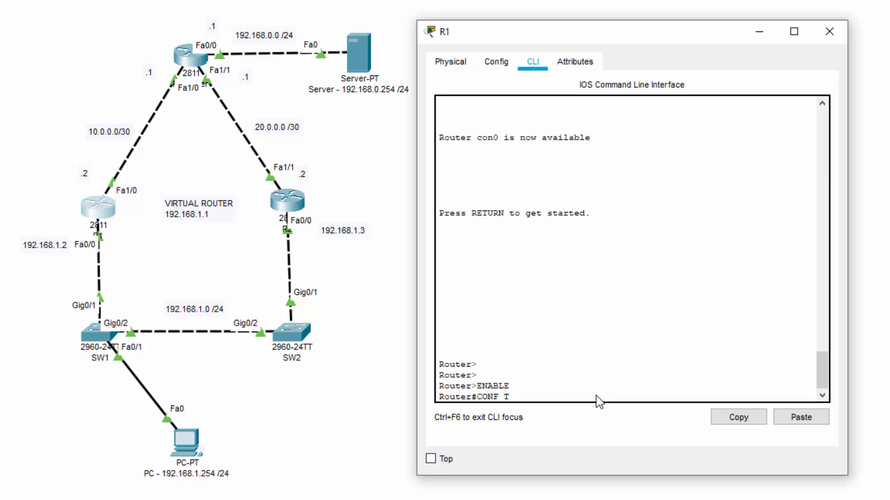
key(Return)
text(IN)
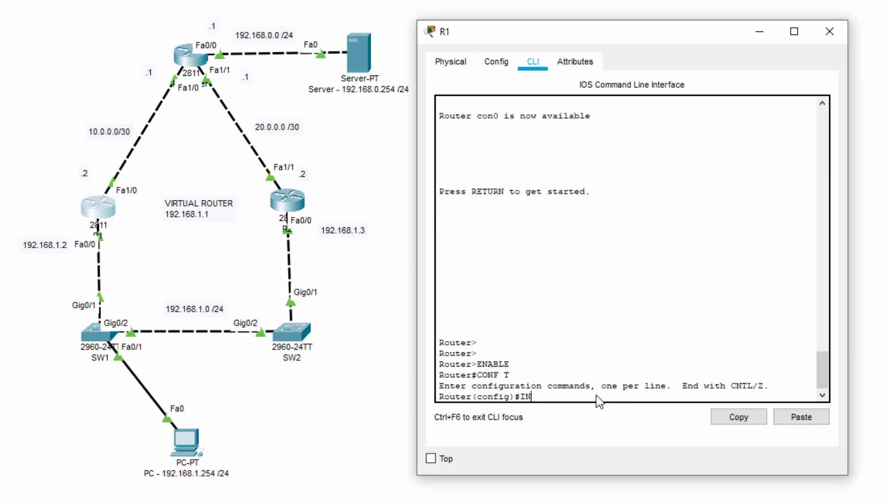
text(T FA0/0)
key(Return)
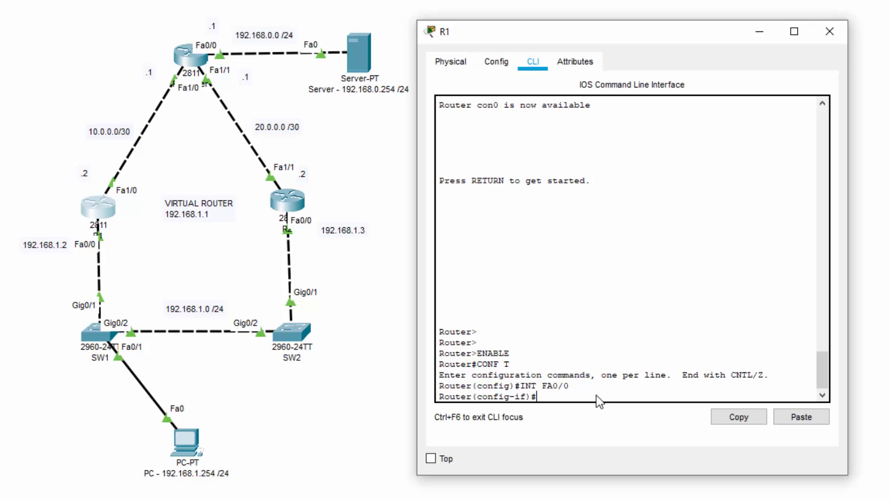
List the STANDBY options on R1's Fa0/0 and enable HSRP group 1 with STANDBY 1 IP 192.168.1.1
text(STANDBY ?)
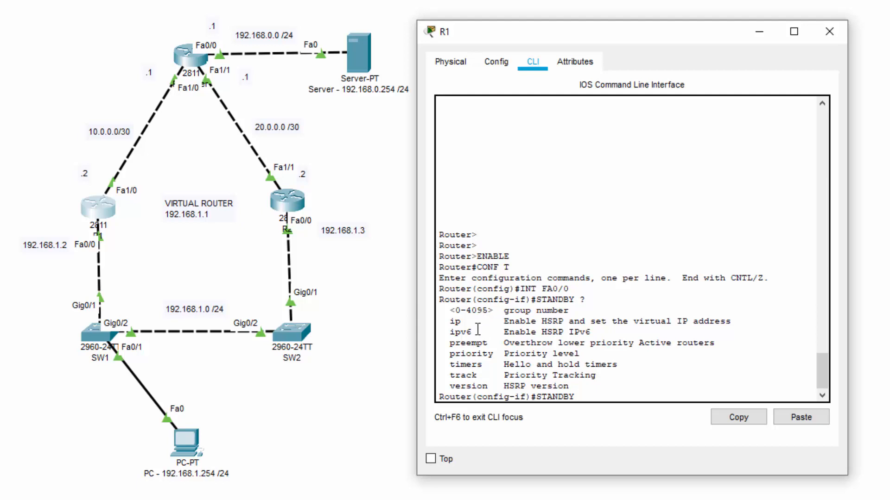
scroll(478, 330, down, 1)
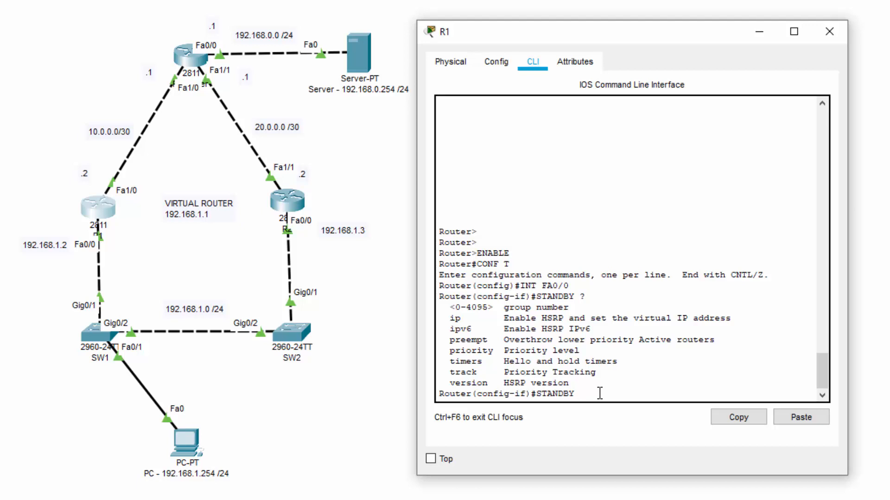
text(1 IP)
text(192.168.1.1)
key(Return)
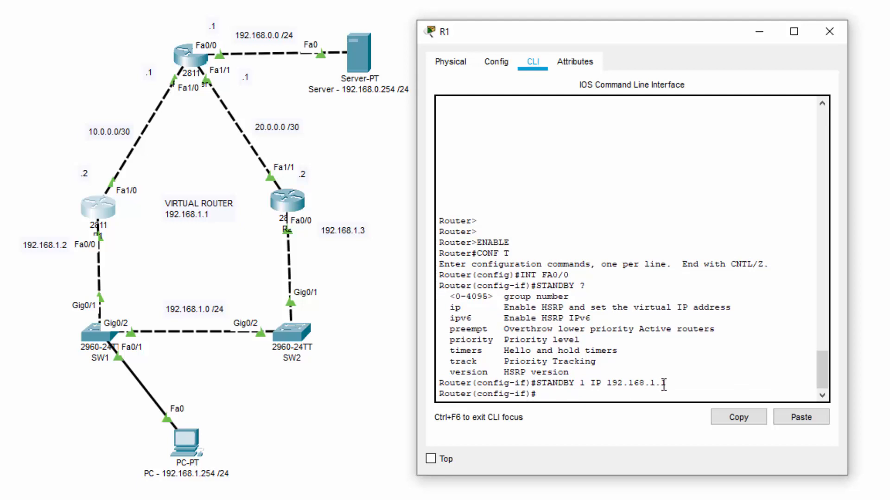
click(753, 32)
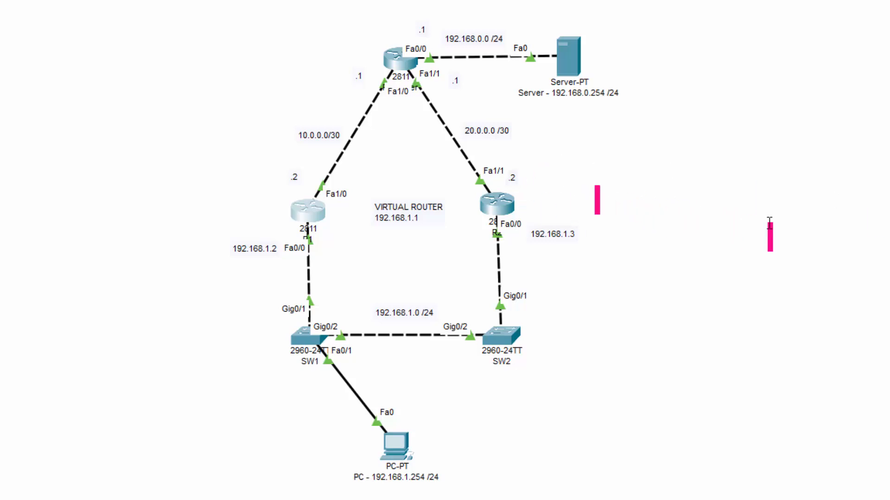
text(100)
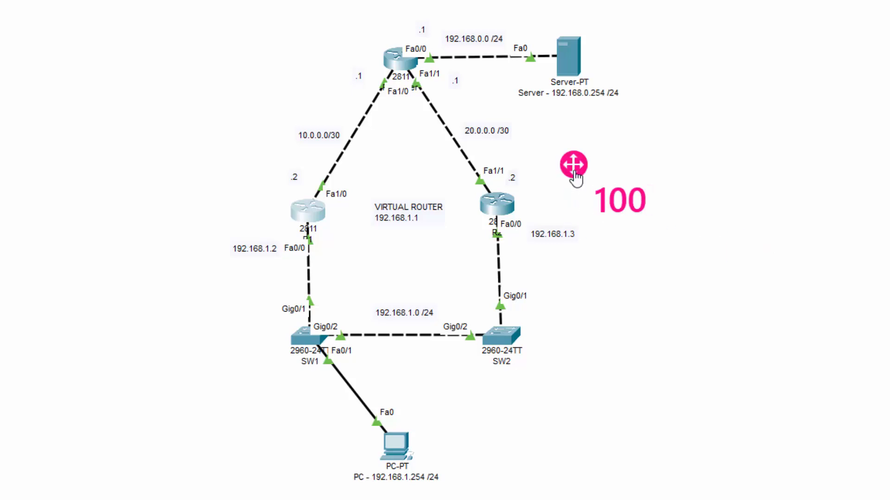
drag(573, 165, 543, 166)
click(166, 204)
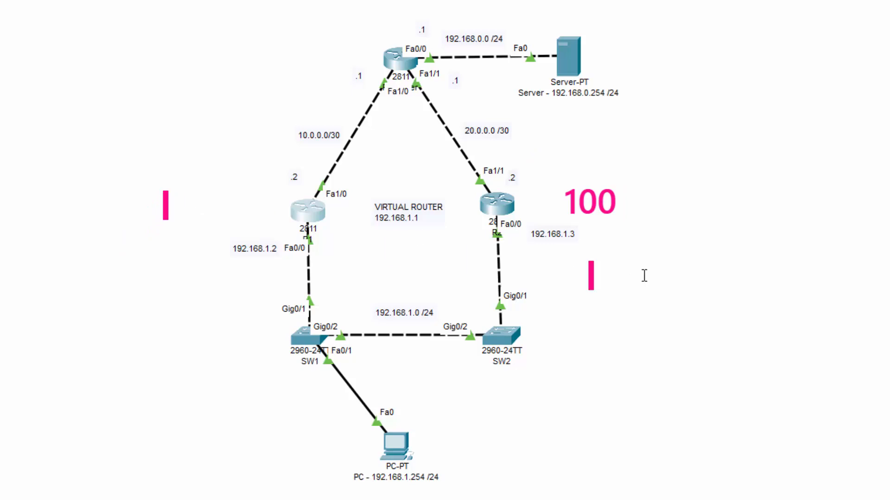
text(105)
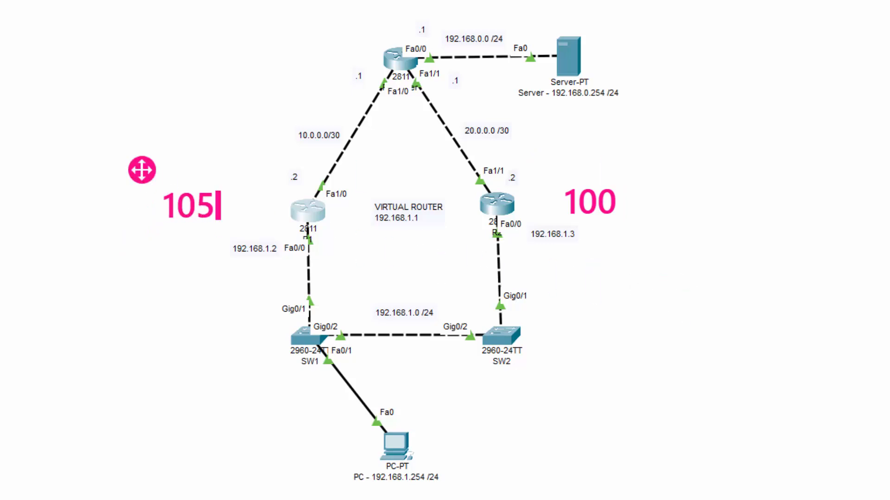
key(Escape)
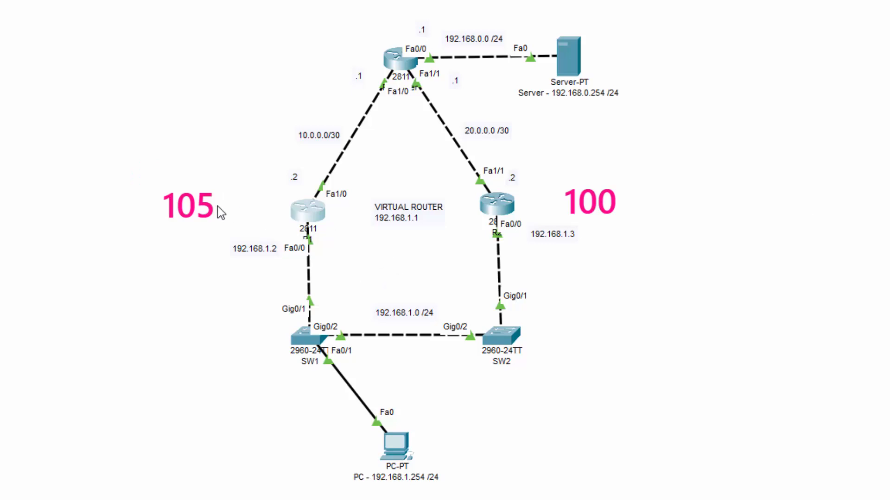
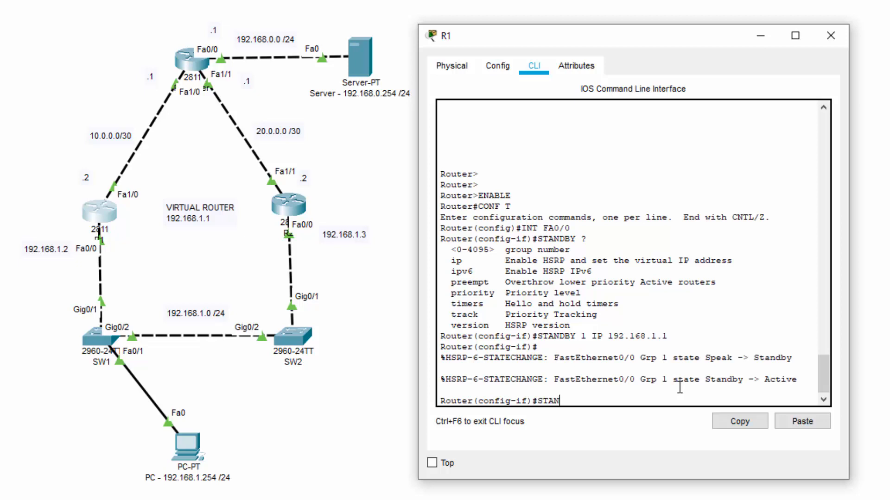
Set R1's HSRP group 1 priority to 105 and enable preemption with STANDBY 1 PREEMPT
text(Y 1 PRIORITY 105)
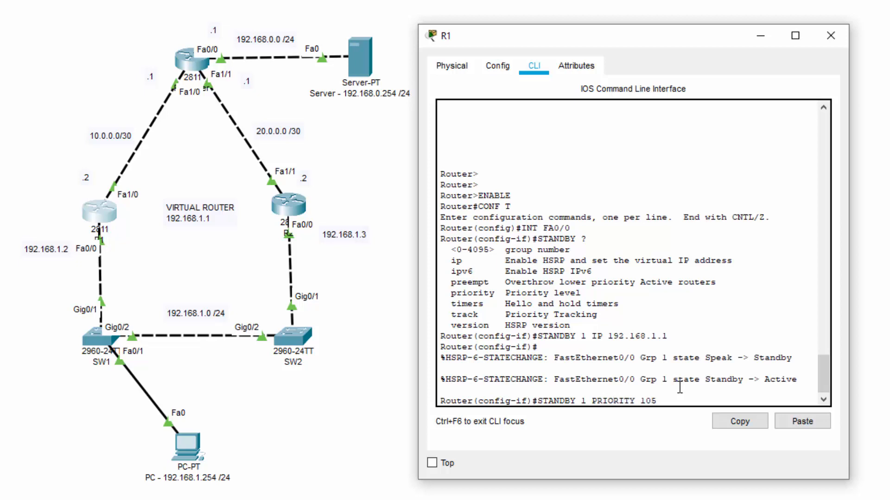
key(Return)
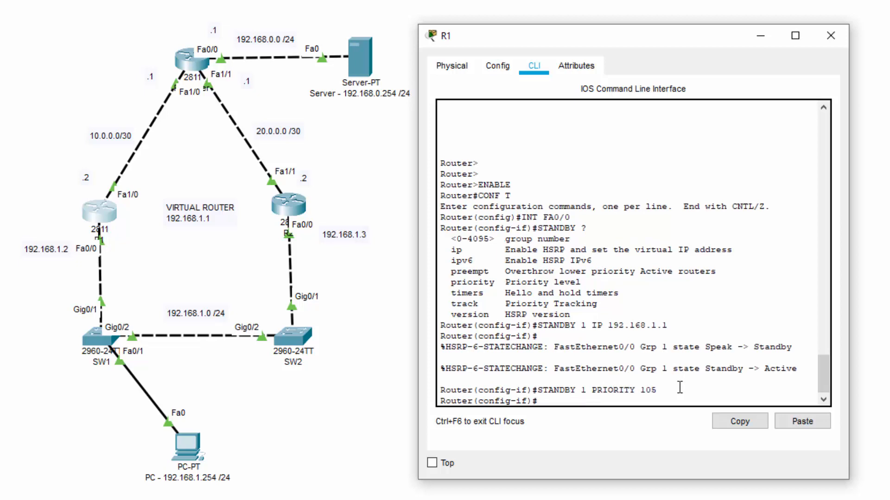
text(STANDBY 1)
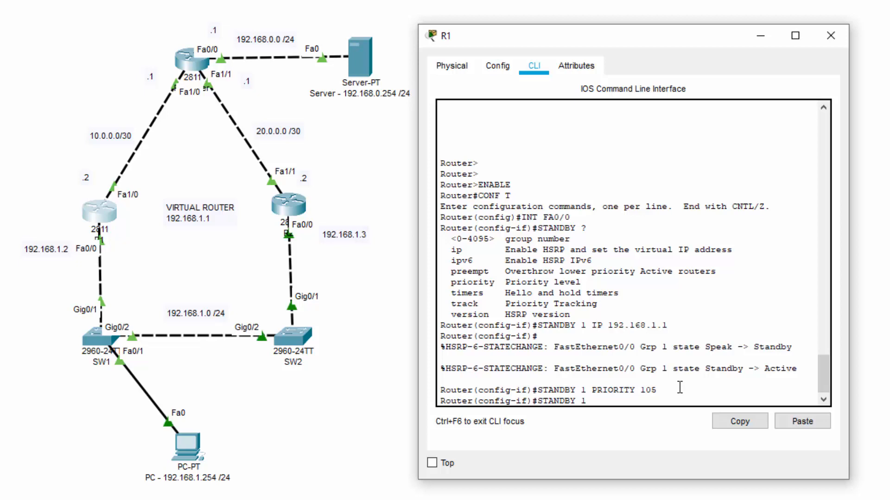
text(PREEMPT)
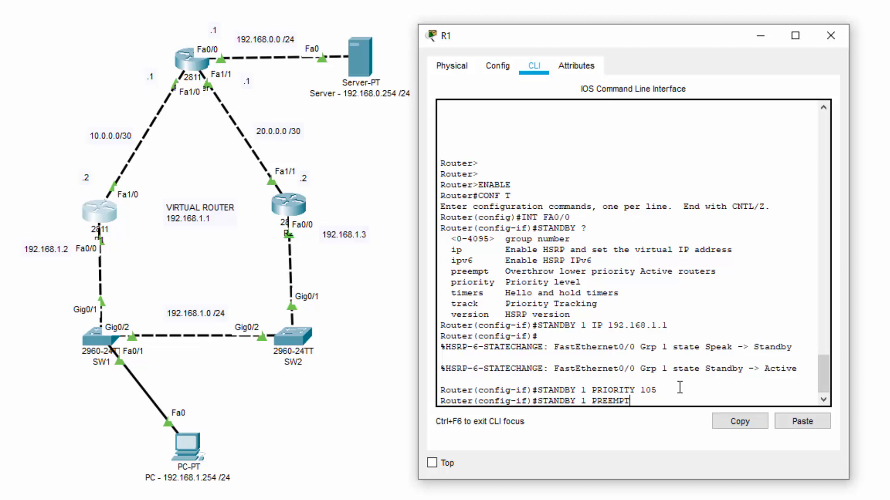
key(Return)
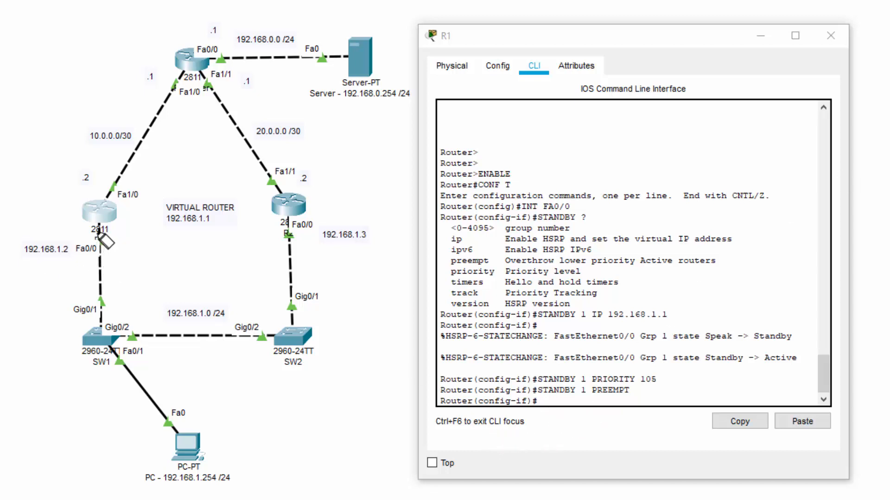
drag(99, 227, 102, 307)
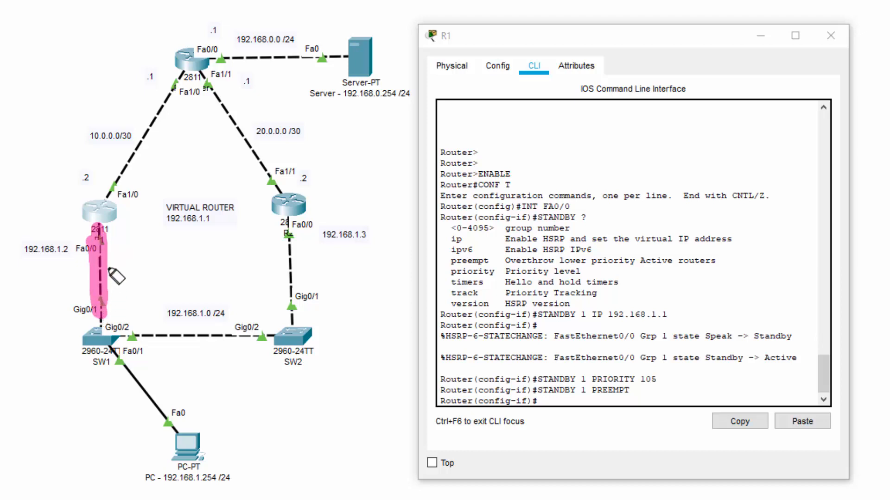
mouse_move(122, 257)
mouse_down()
mouse_move(99, 293)
mouse_move(106, 270)
mouse_up()
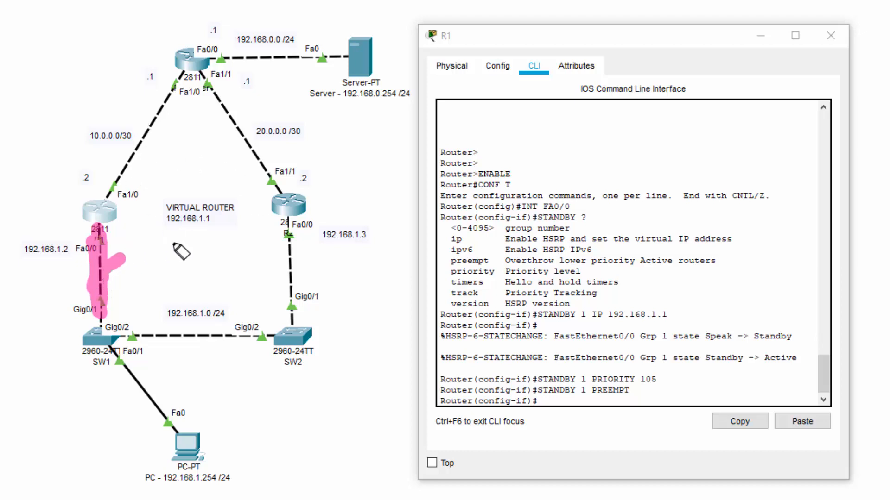
key(Escape)
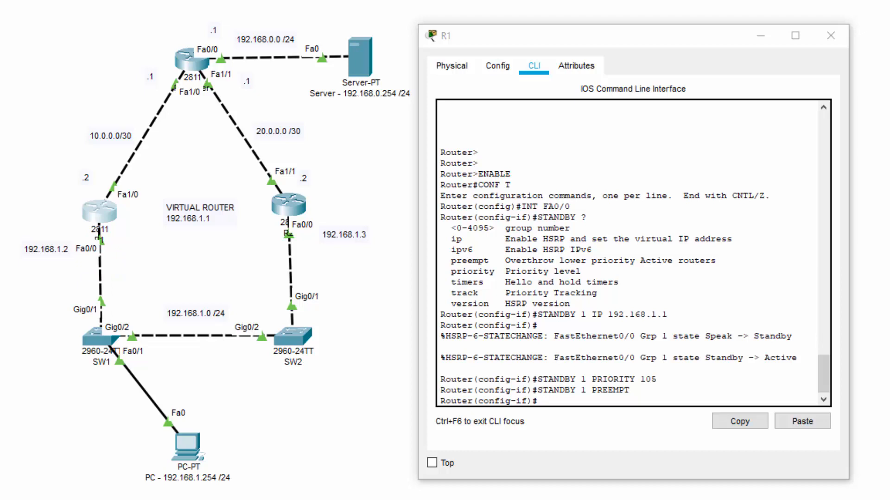
drag(136, 99, 184, 162)
drag(113, 132, 188, 122)
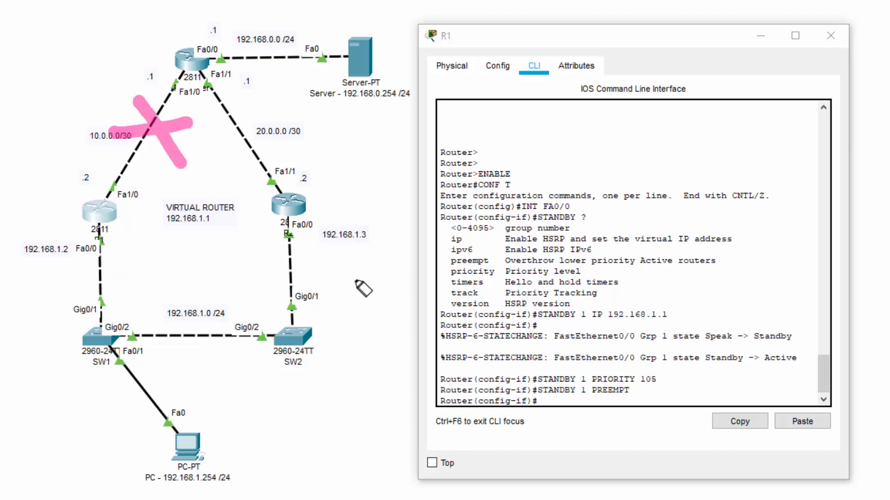
mouse_move(216, 428)
mouse_down()
mouse_move(222, 493)
mouse_move(227, 398)
mouse_up()
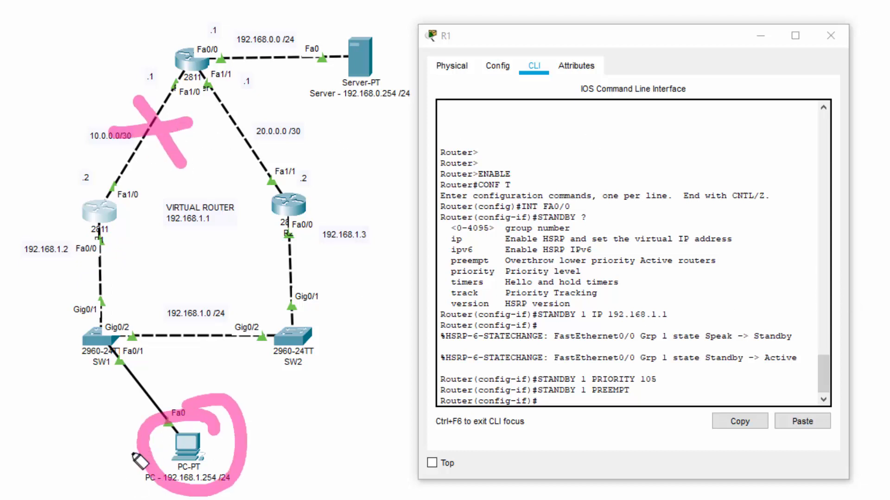
mouse_move(122, 458)
mouse_down()
mouse_move(28, 325)
mouse_move(70, 231)
mouse_move(82, 252)
mouse_up()
drag(46, 225, 82, 222)
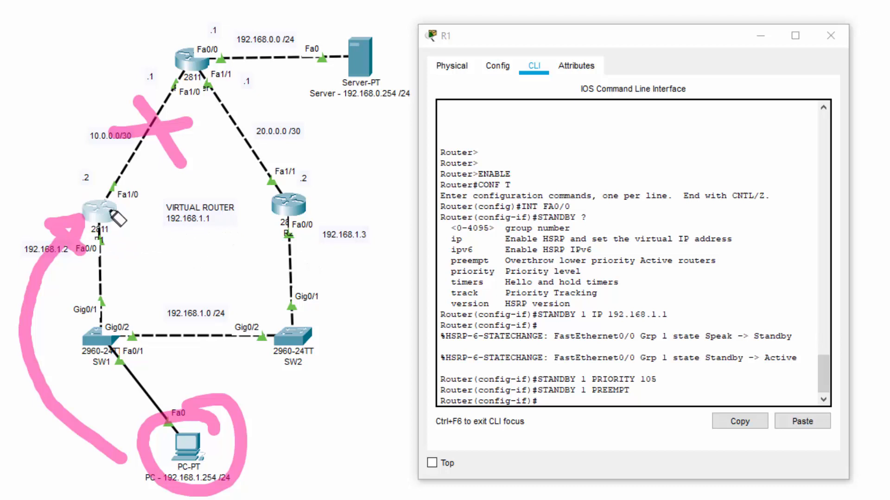
drag(134, 93, 169, 146)
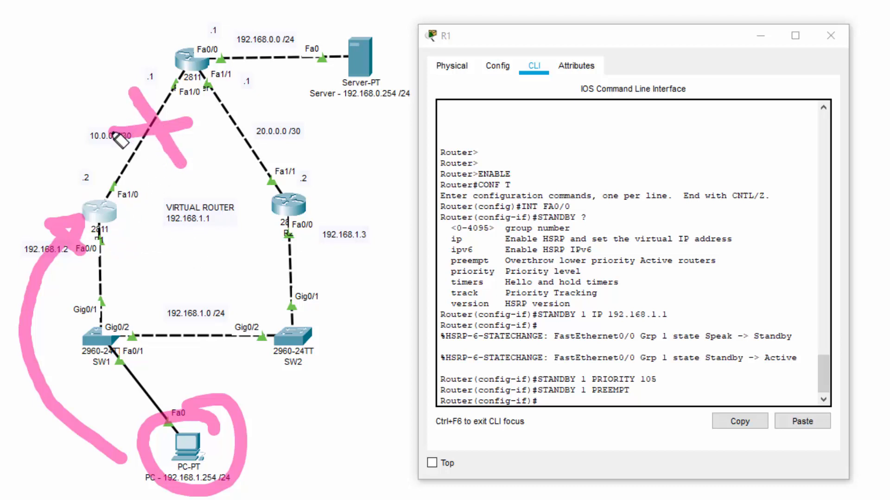
drag(110, 132, 194, 118)
drag(100, 234, 100, 305)
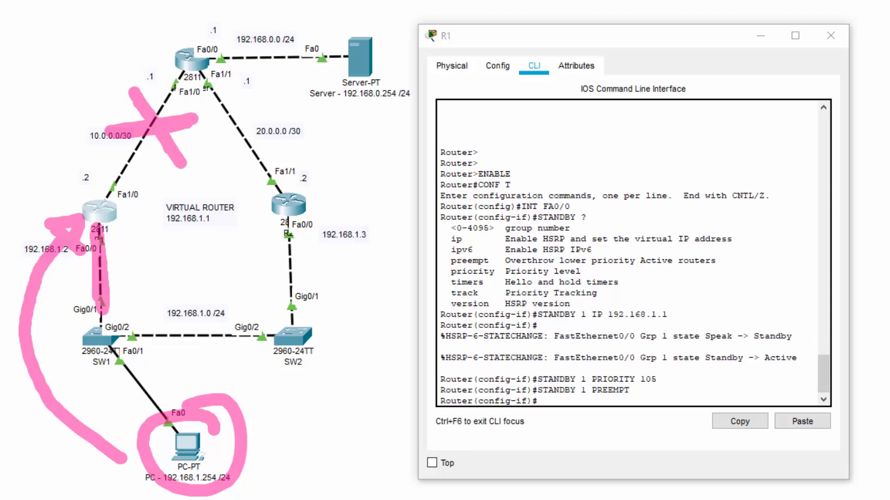
key(Escape)
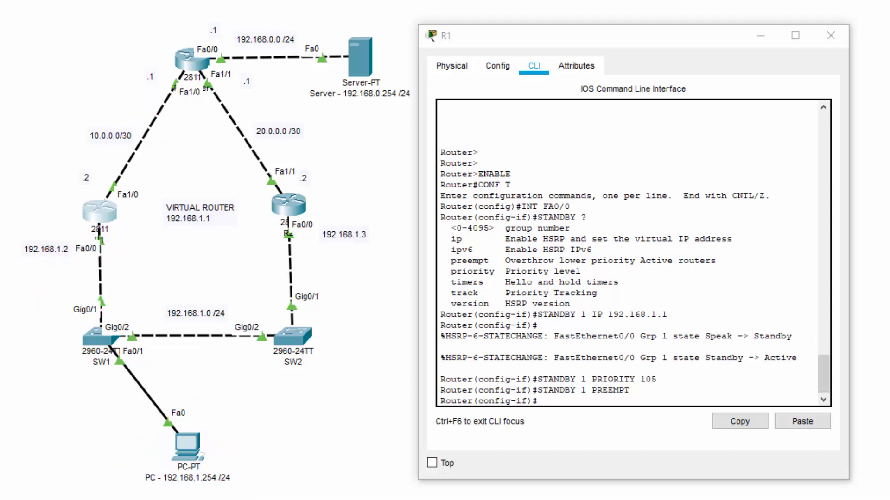
Make R1's HSRP group 1 track its server-side interface with STANDBY 1 TRACK FA1/0 and close R1's window
click(653, 405)
text(STANDBY 1)
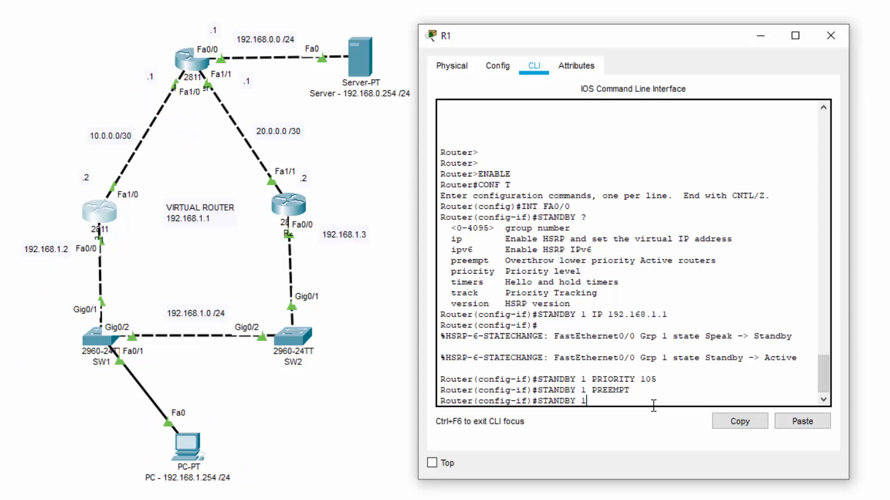
text( TRACK FA1/0)
key(Return)
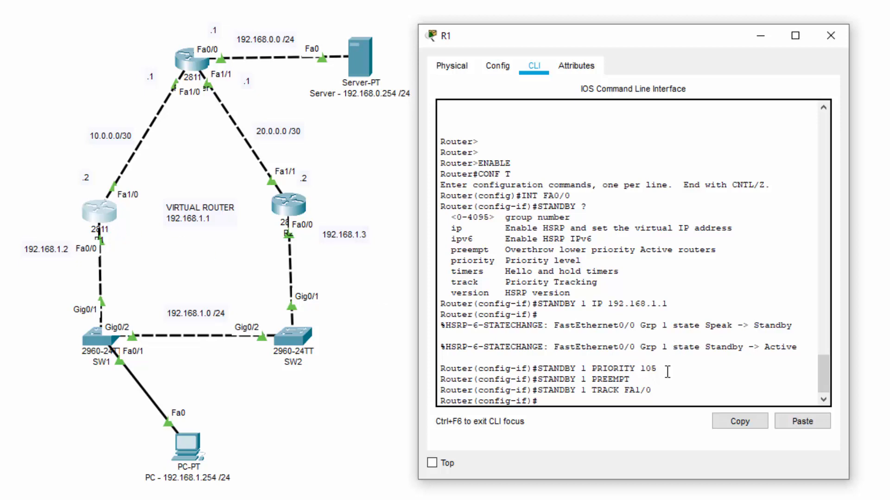
drag(667, 372, 644, 368)
click(830, 37)
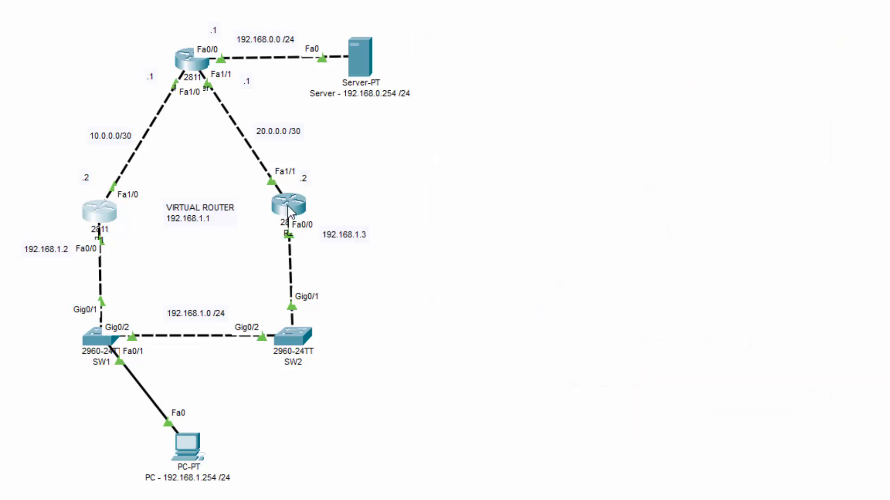
Open R2's command line and enter interface configuration mode for Fa0/0 with EN, CONF T and INT FA0/0
click(288, 204)
drag(457, 57, 566, 52)
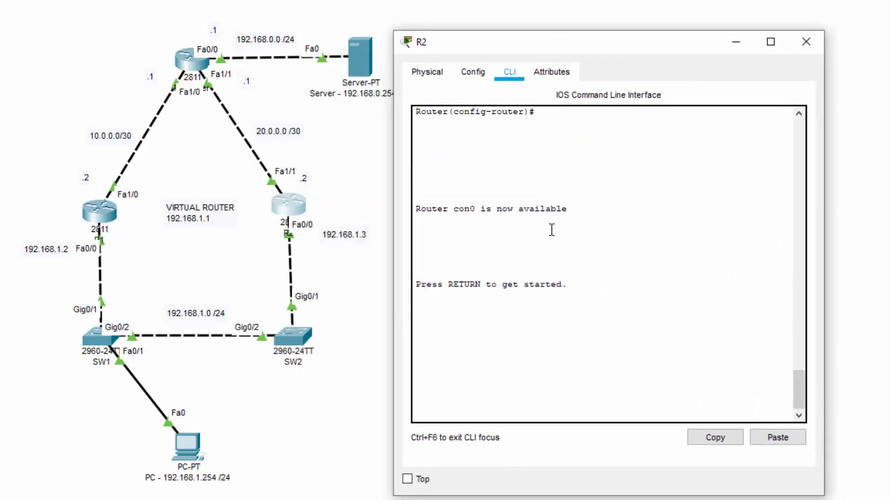
click(549, 240)
key(Return)
key(Return)
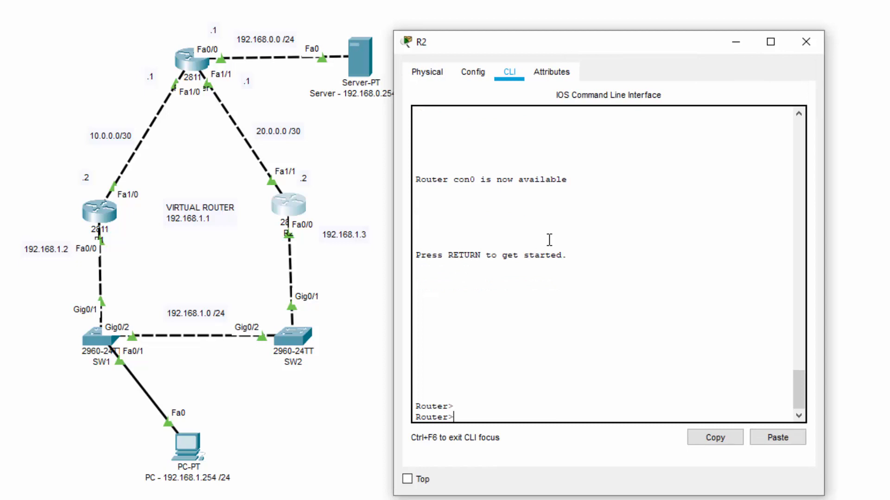
text(EN)
key(Return)
text(CONF T)
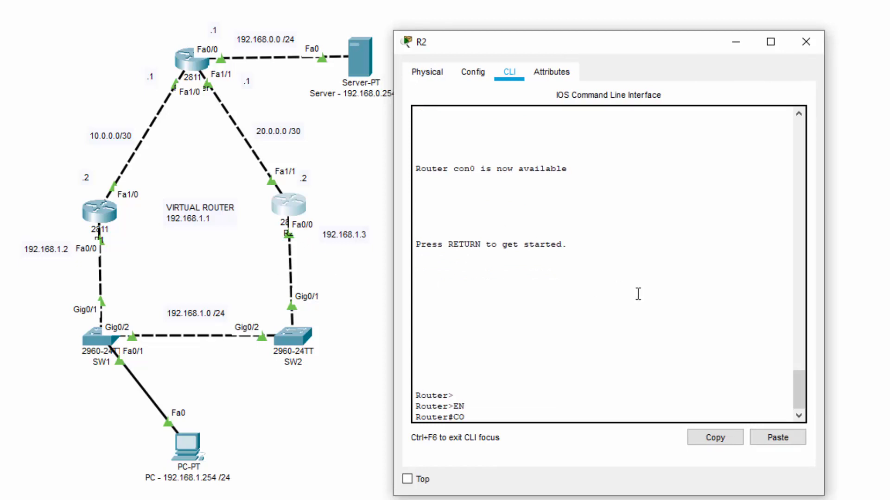
key(Return)
text(INT)
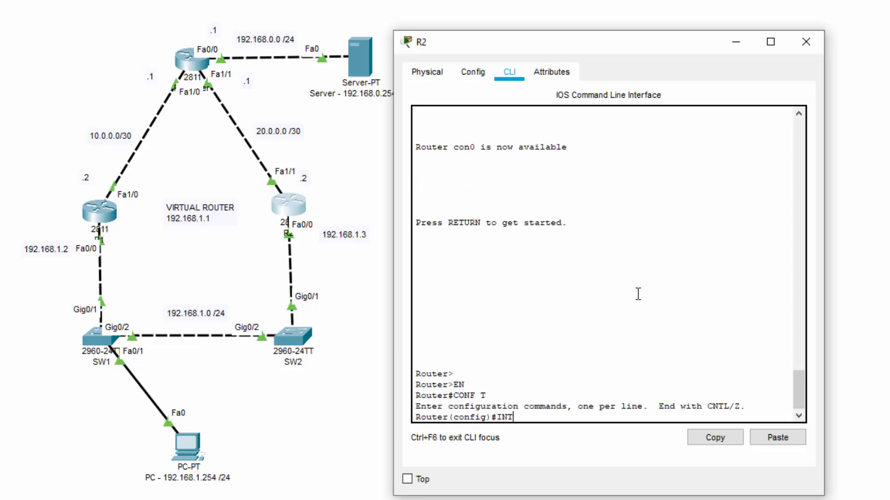
text( FA0/0)
key(Return)
Enable HSRP group 1 on R2's Fa0/0 with virtual IP 192.168.1.1 and set its priority to 100
text(ST)
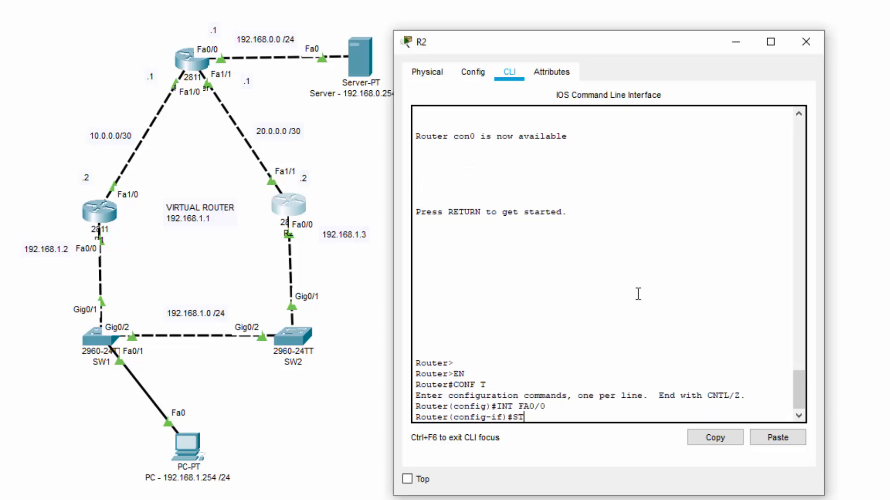
text(ANDBY 1 IP 192.168.1.)
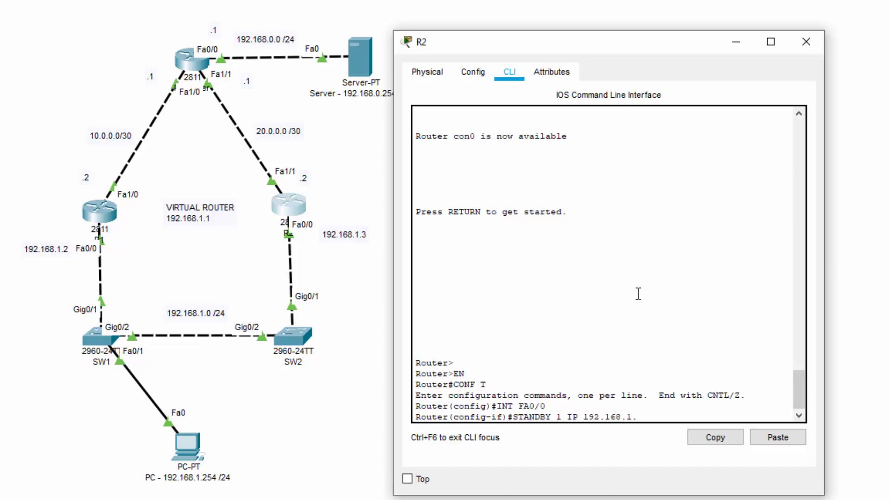
text(1)
key(Return)
text(STAND)
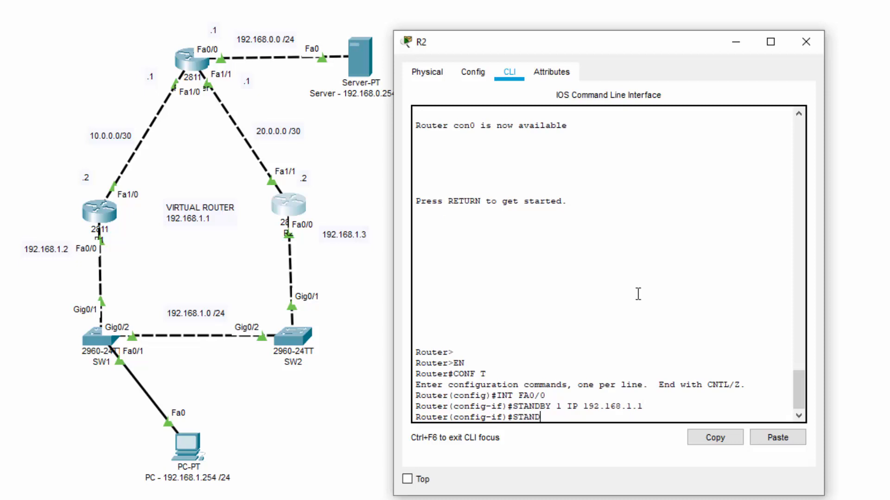
text(BY 1 PRIORITY 100)
key(Return)
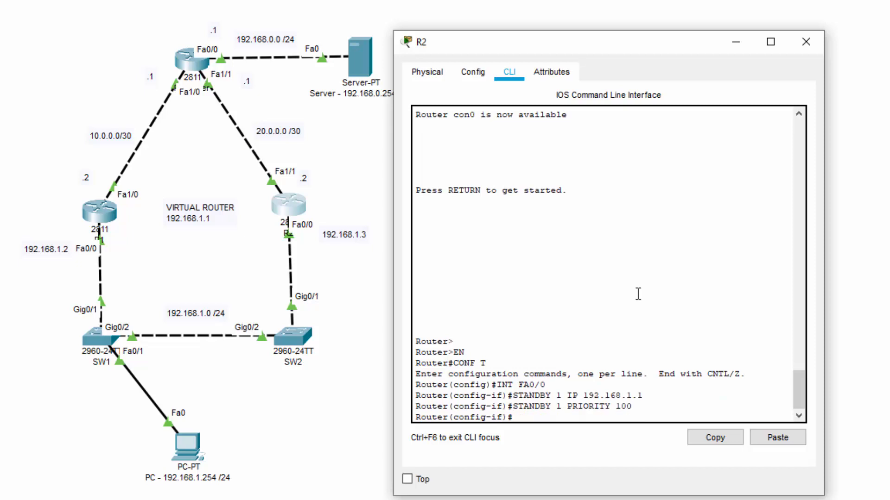
Enable preemption for HSRP group 1 on R2 with STANDBY 1 PREEMPT
text(STANDBY 1)
text(PRR)
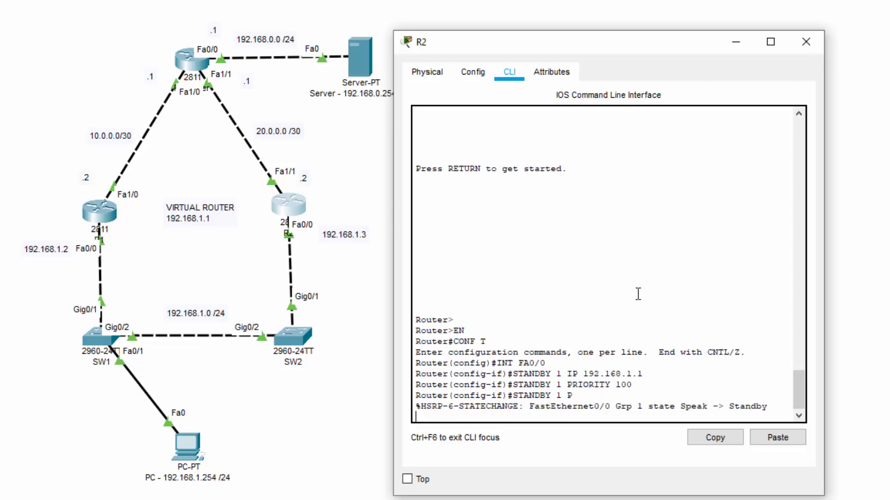
key(BackSpace)
key(BackSpace)
key(Return)
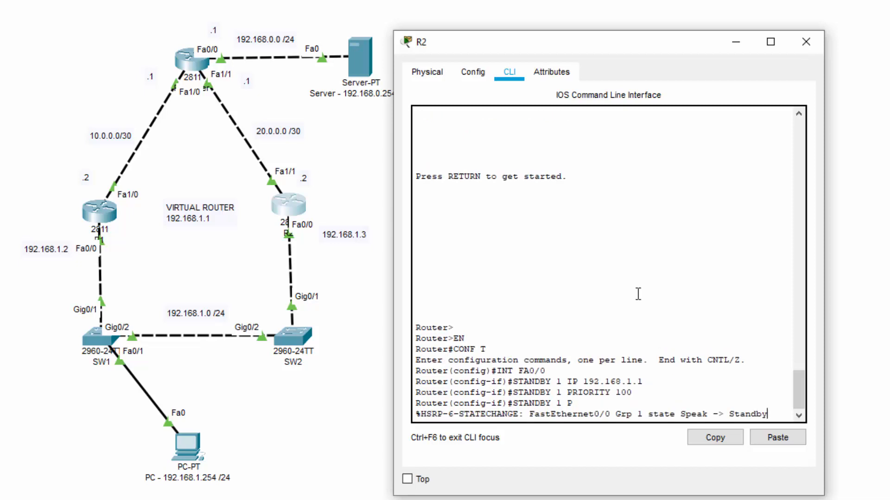
text(STAN)
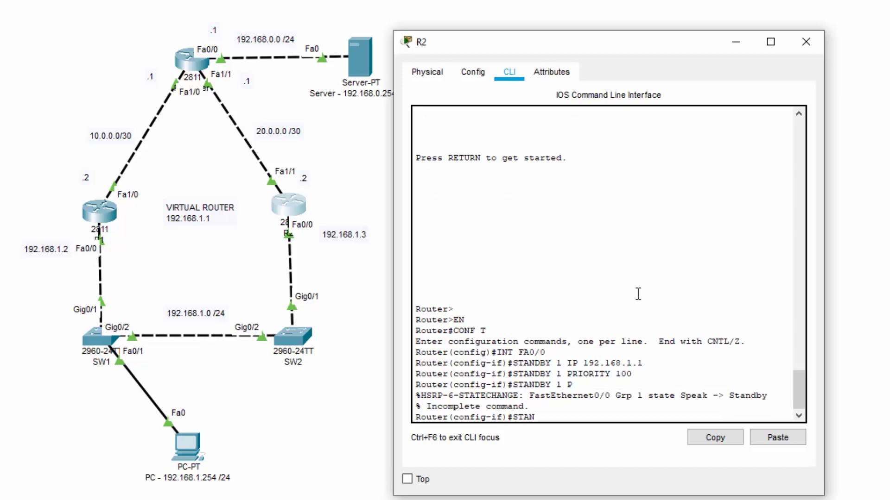
text(DBY 1 PREEMPT)
key(Return)
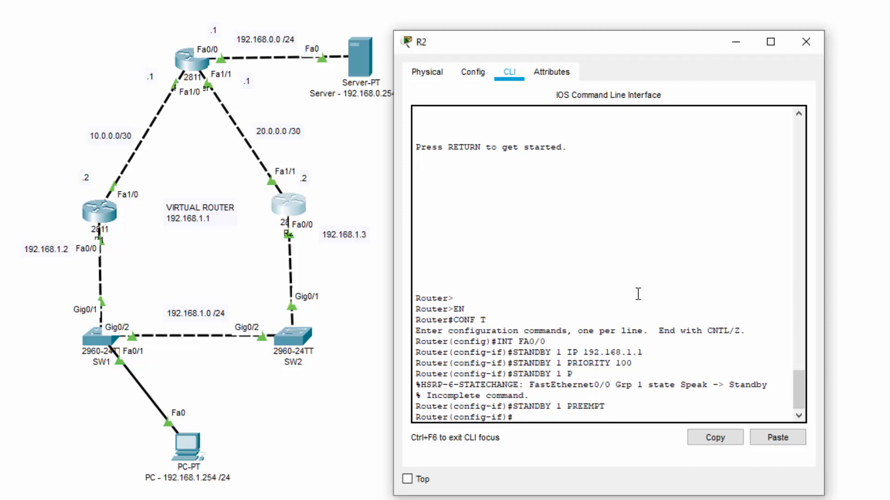
Make R2's HSRP group 1 track its uplink with STANDBY 1 TRACK FA1/1 and close R2's window
text(STANDBY 1 TRACK)
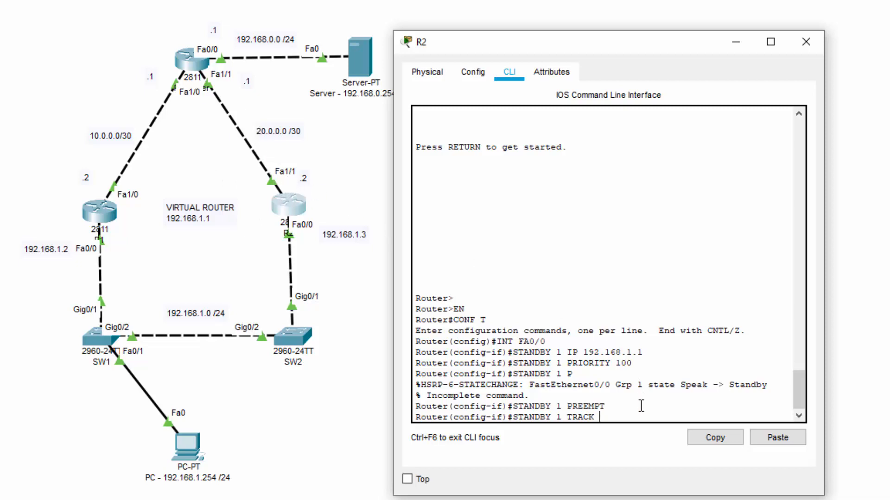
text(FA1/1)
key(Return)
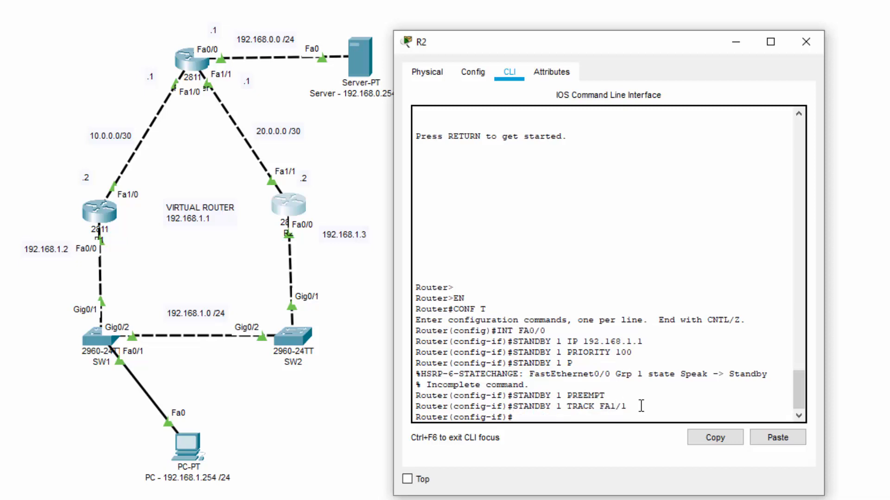
scroll(642, 402, down, 1)
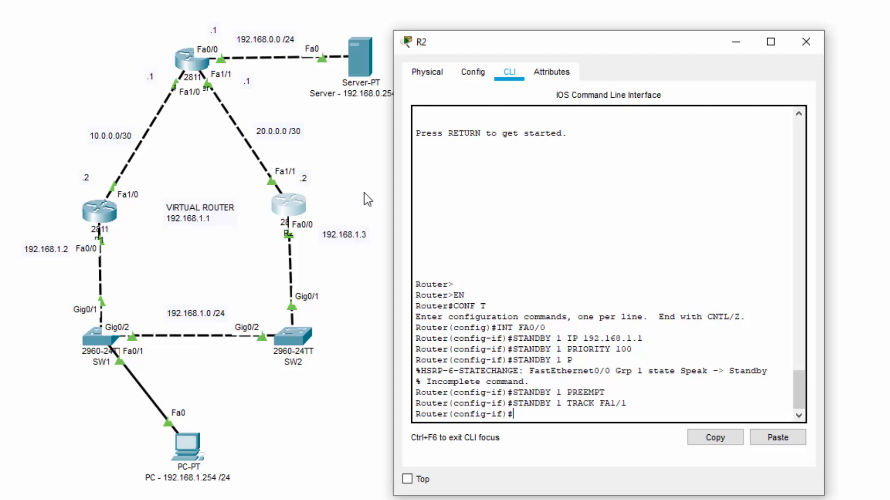
click(806, 42)
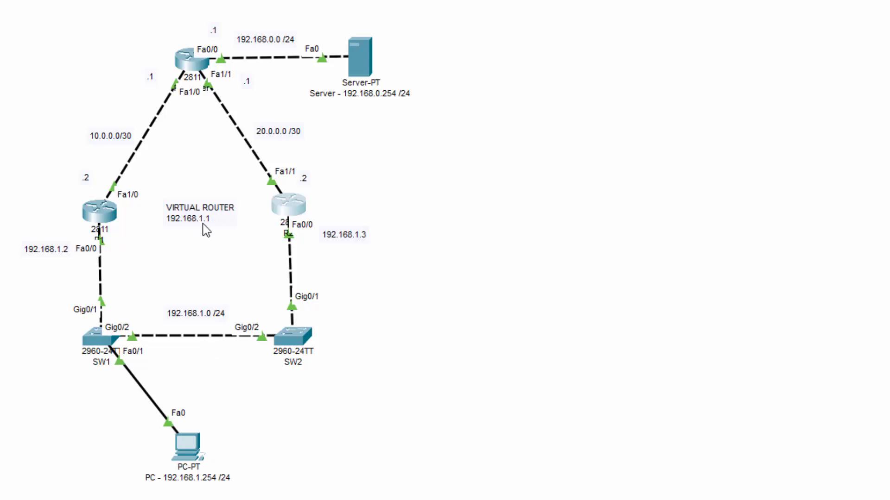
Set the PC's default gateway to the virtual router address 192.168.1.1 in its IP configuration
click(200, 455)
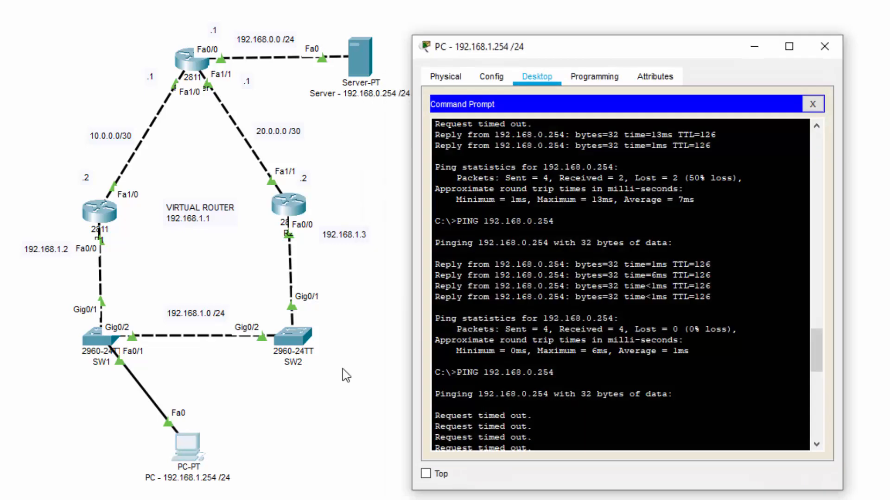
click(814, 105)
click(476, 143)
double_click(588, 226)
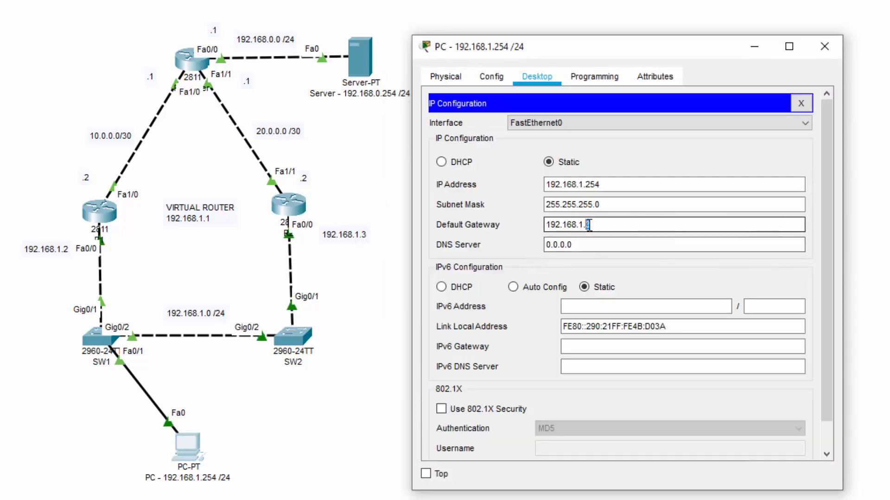
text(1)
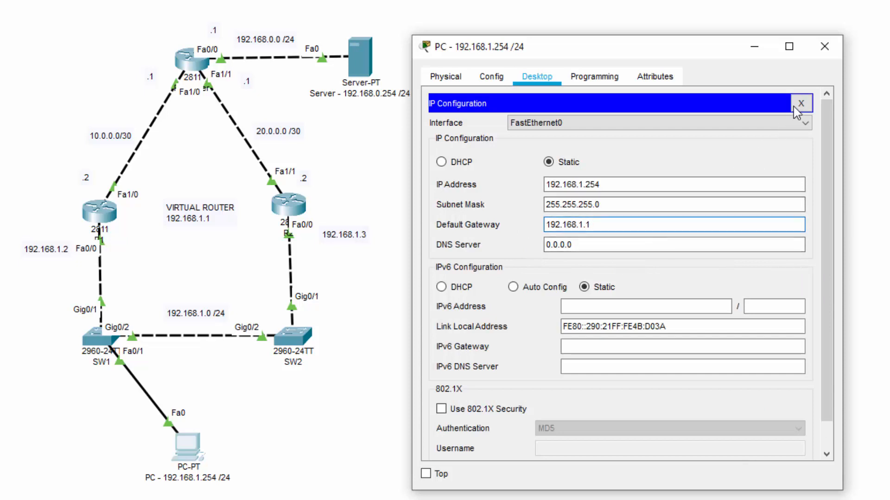
click(794, 108)
Ping the server at 192.168.0.254 from the PC's command prompt and examine the replies
click(780, 172)
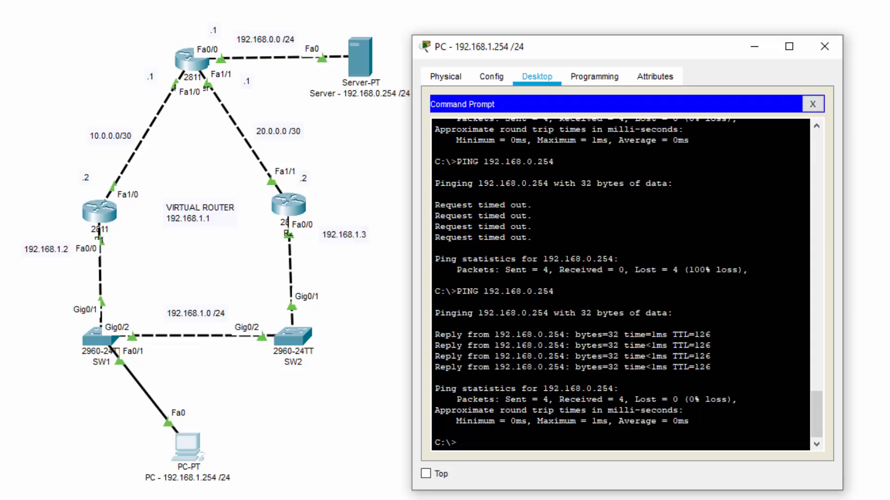
key(Up)
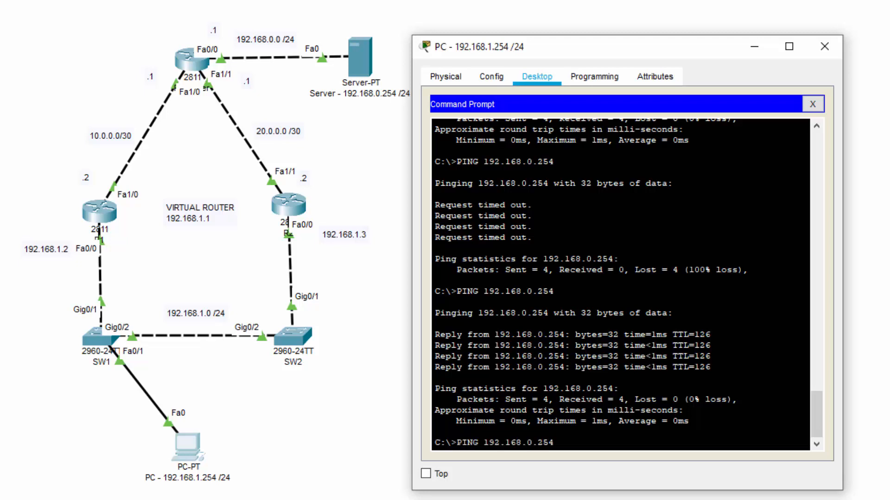
key(Return)
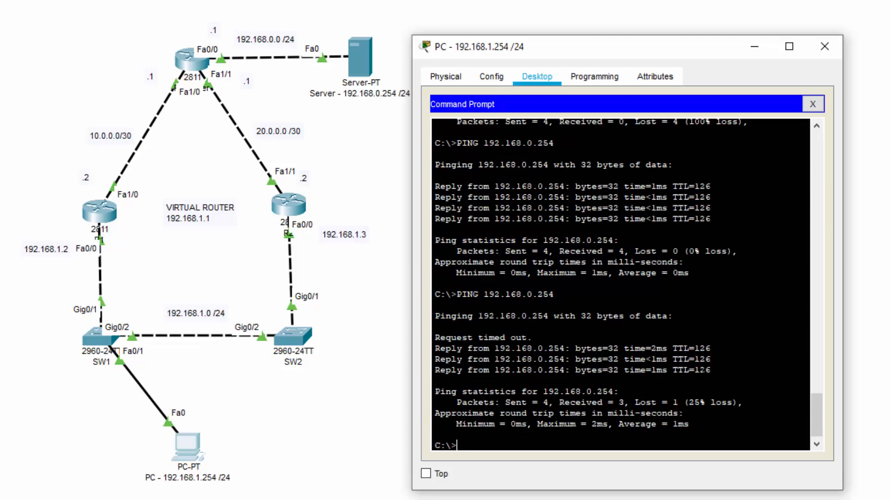
drag(704, 370, 428, 351)
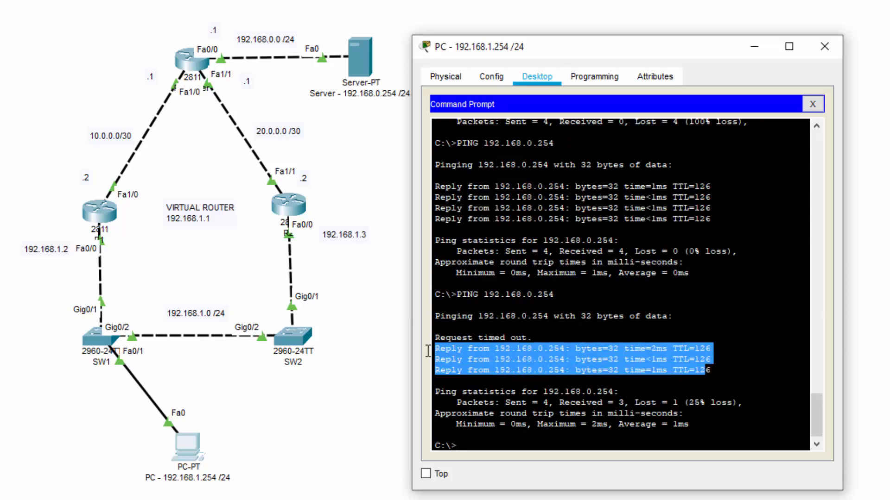
scroll(515, 368, down, 1)
click(514, 368)
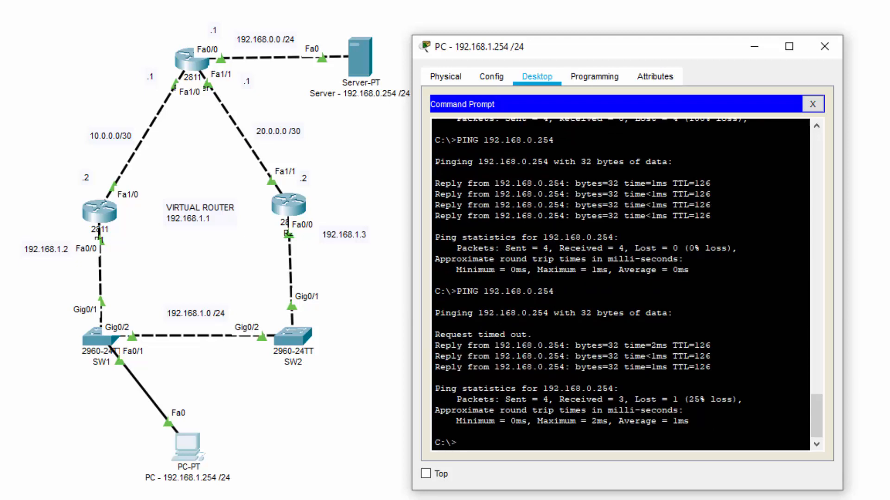
drag(710, 356, 420, 347)
click(566, 355)
Start a continuous ping from the PC to the server with PING -T 192.168.0.254
text(PING - T 192.168.0.254)
key(Return)
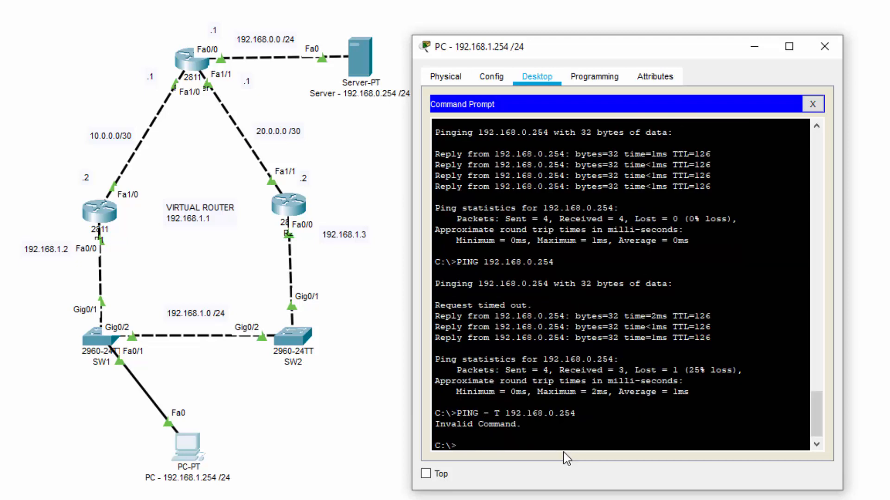
key(Up)
key(BackSpace)
key(Return)
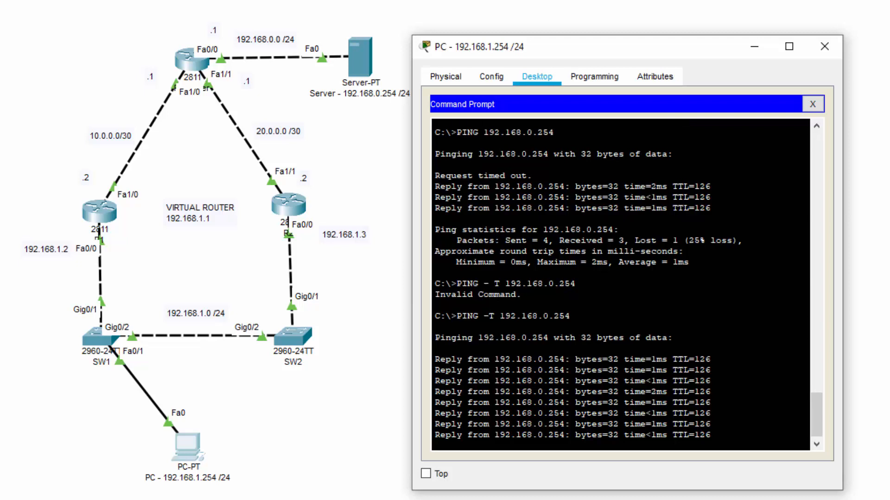
Delete the link between SW1 and R1's Fa0/0 while the ping runs, and return to the PC's command prompt
key(alt+Tab)
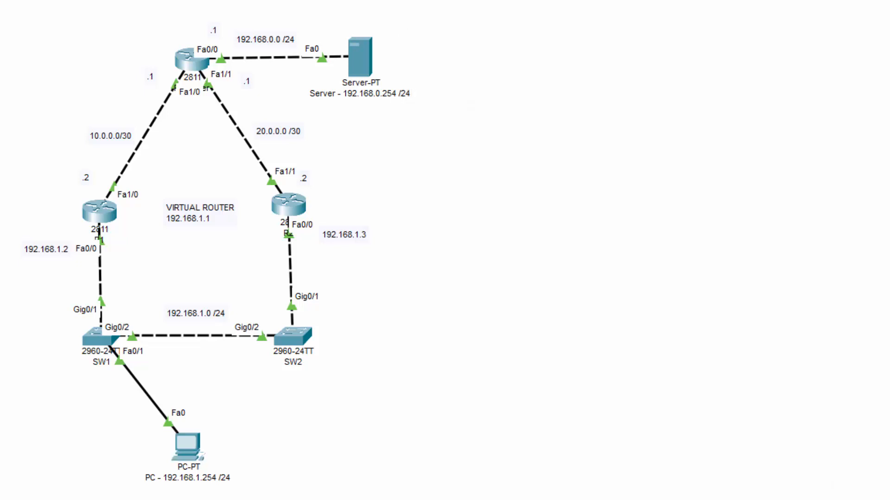
click(100, 271)
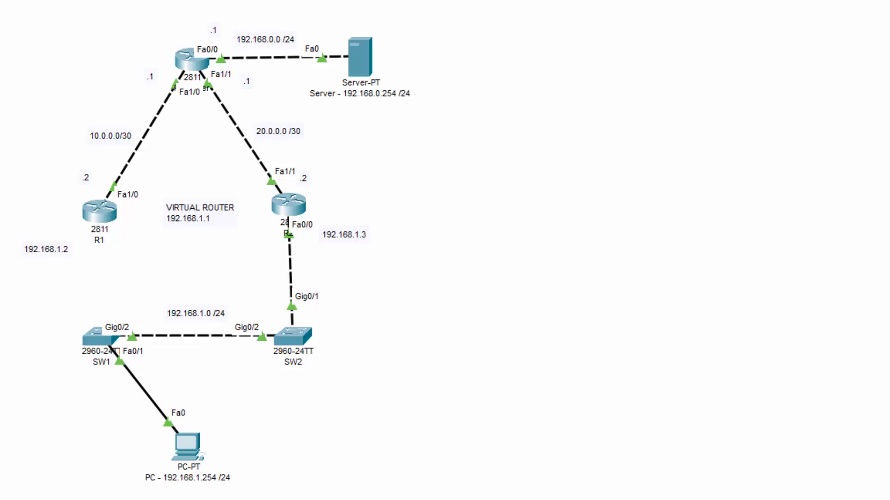
key(alt+Tab)
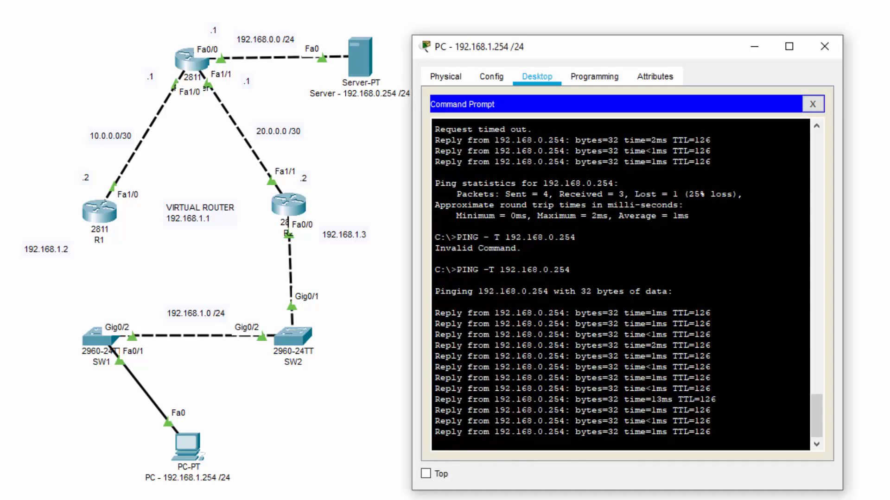